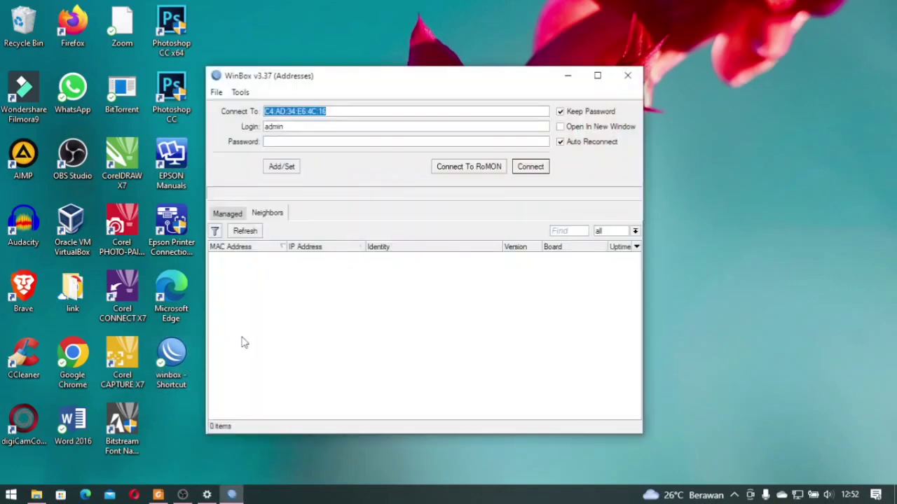
Connect to the MikroTik router from Neighbors, remove its default configuration, and maximize the window
click(260, 256)
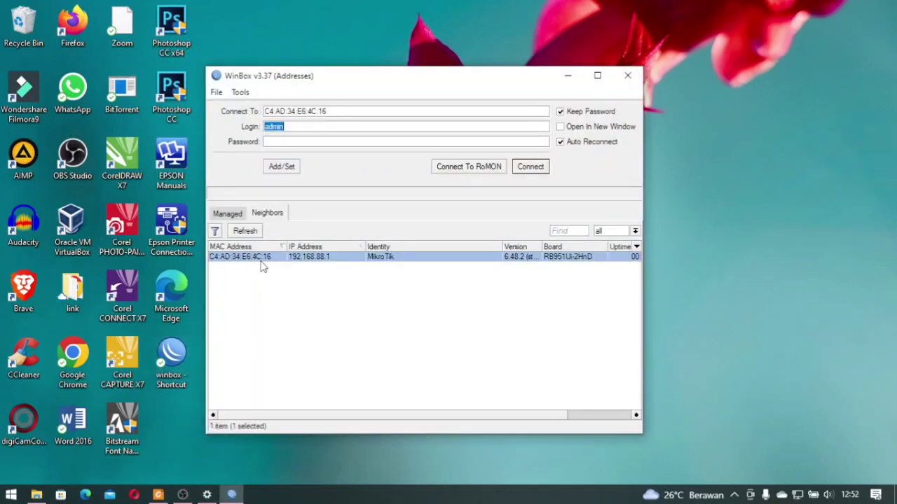
click(544, 172)
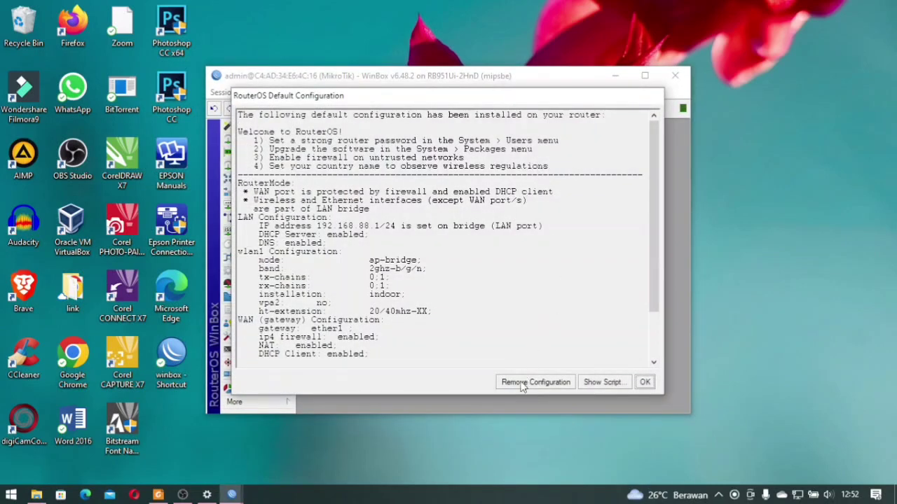
click(522, 384)
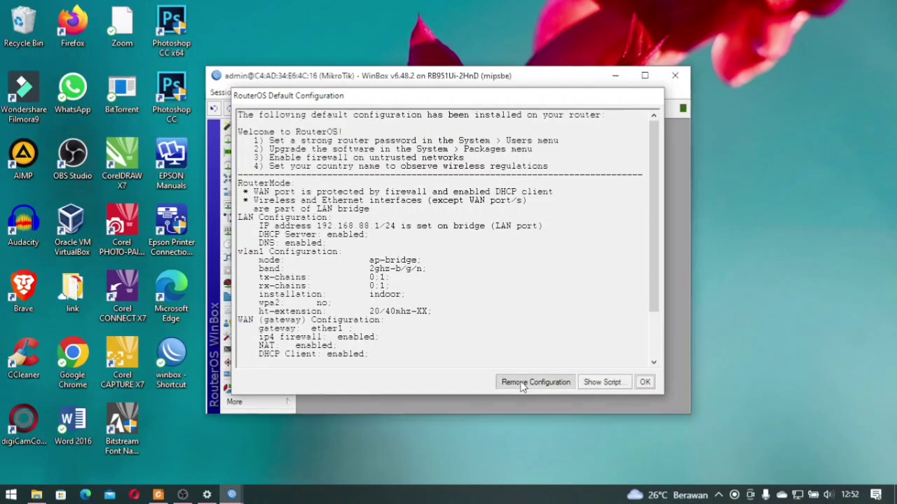
click(645, 76)
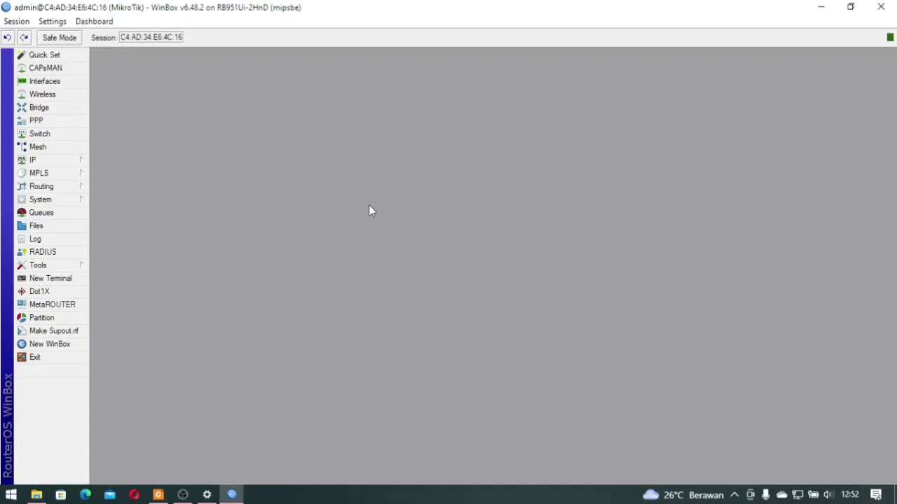
click(68, 202)
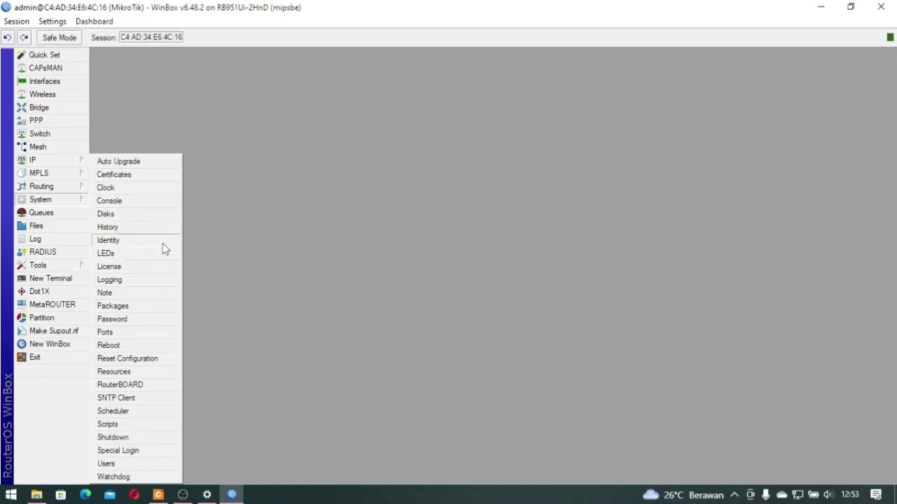
Cancel the retry, reconnect to the router from Neighbors, and open System > Identity
click(274, 216)
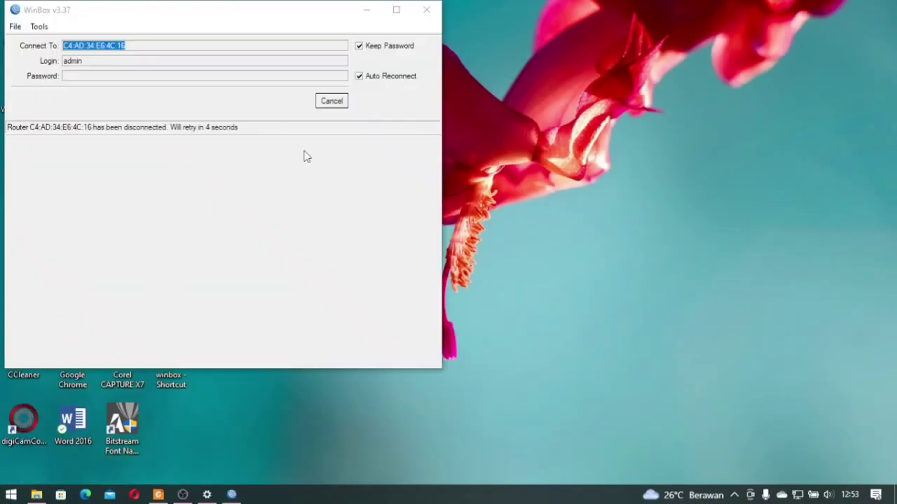
click(331, 101)
click(67, 192)
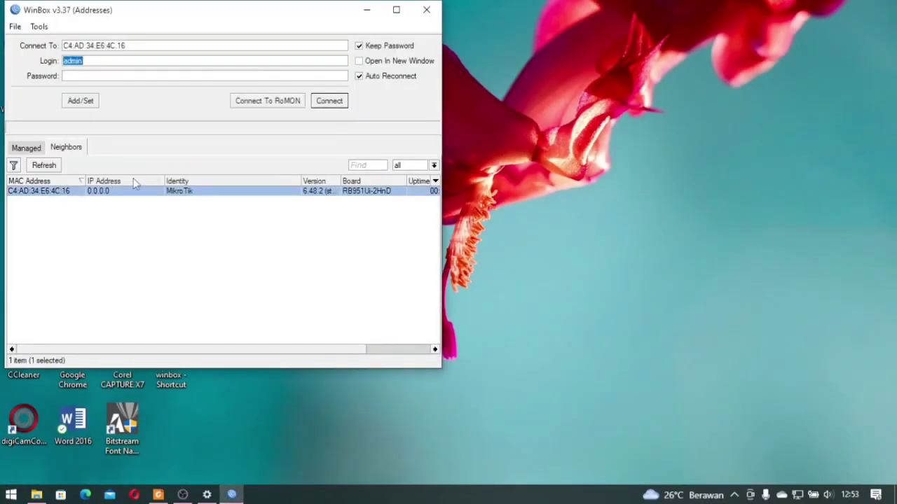
click(329, 101)
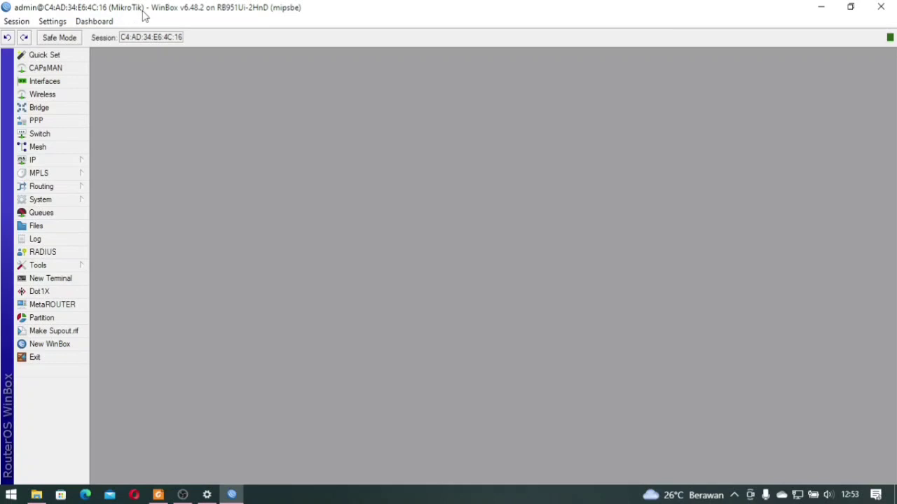
click(79, 201)
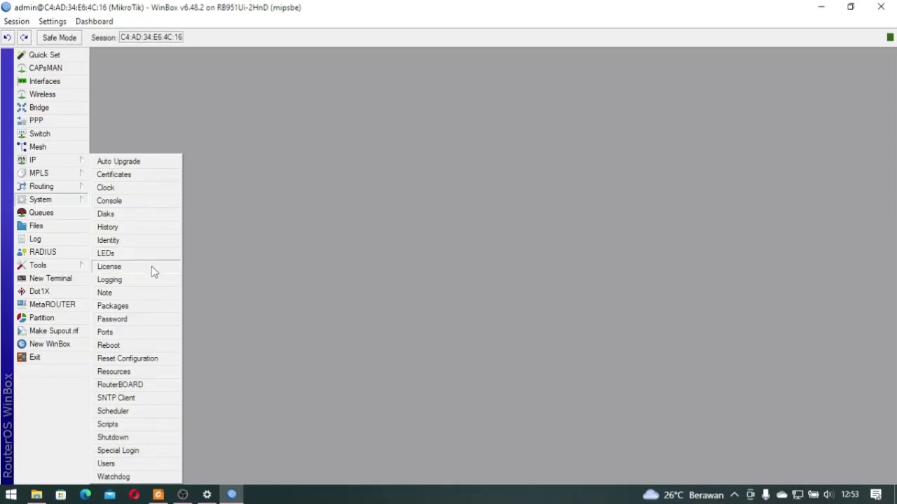
click(155, 241)
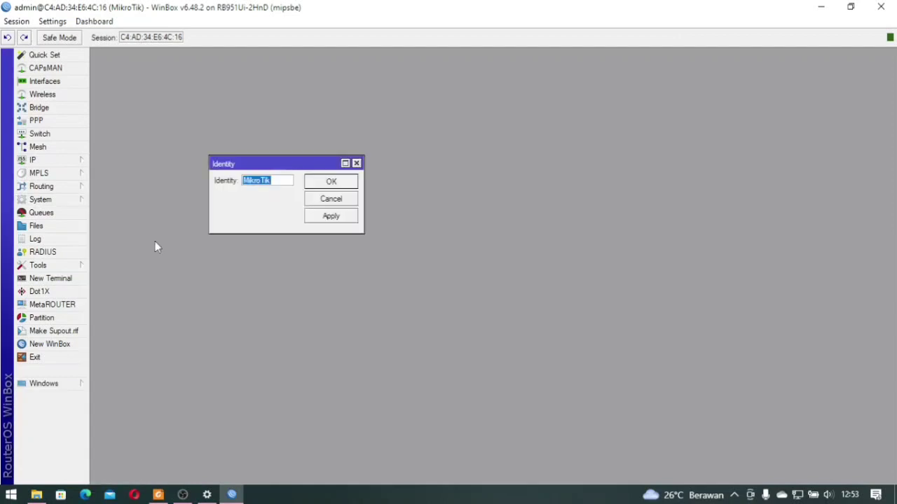
Change the router identity to 'MikroTik1-' followed by the owner's name and confirm
click(281, 181)
text(1)
text(-A)
text(na Munawar)
click(326, 183)
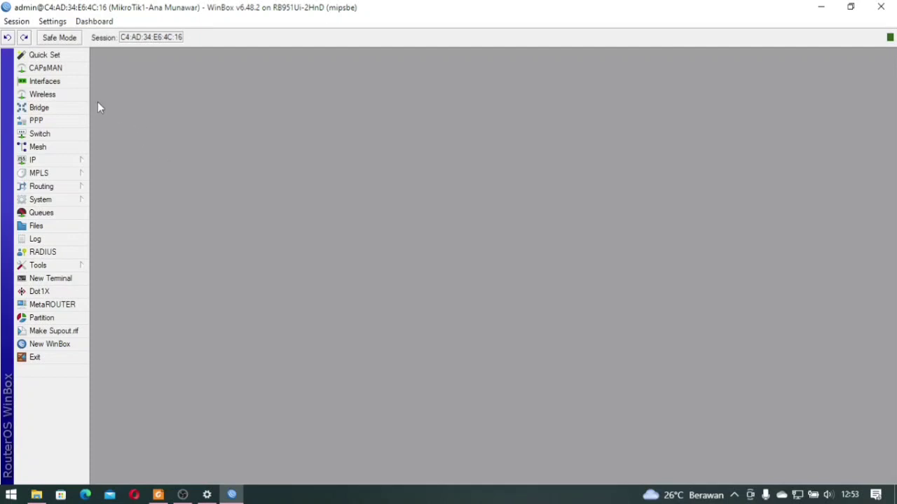
Rename ether1 to ether1-Internet and ether2 to ether2-LAN in the interface list
click(56, 81)
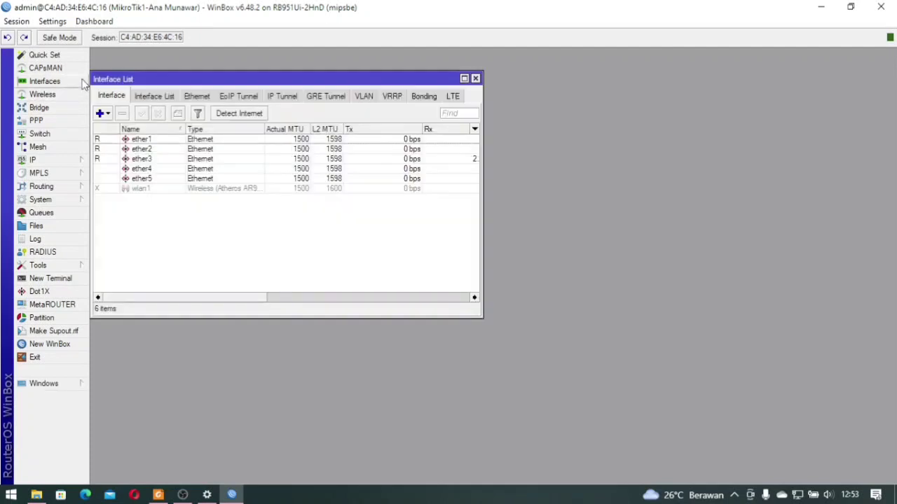
double_click(150, 140)
click(461, 163)
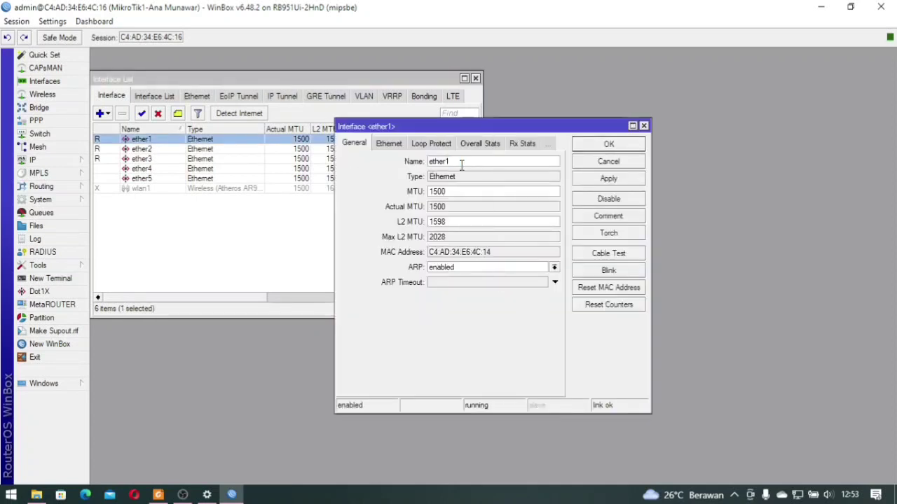
text(-Internet)
click(592, 146)
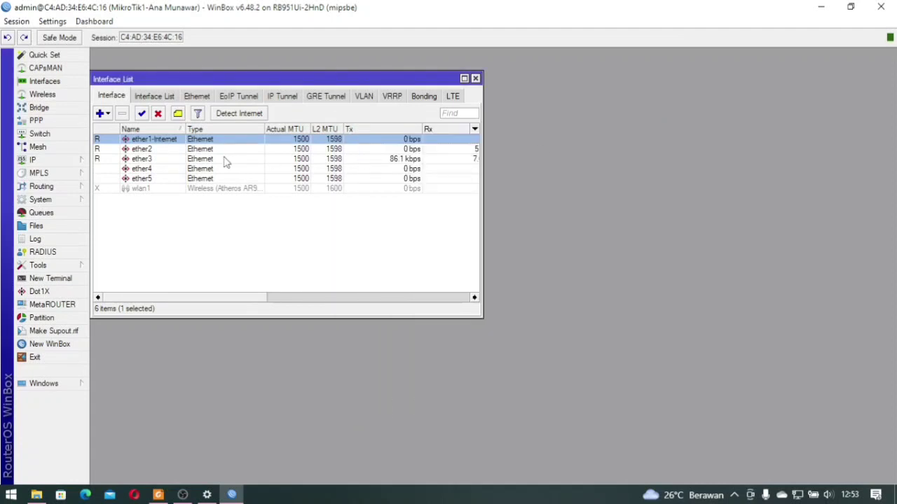
double_click(164, 148)
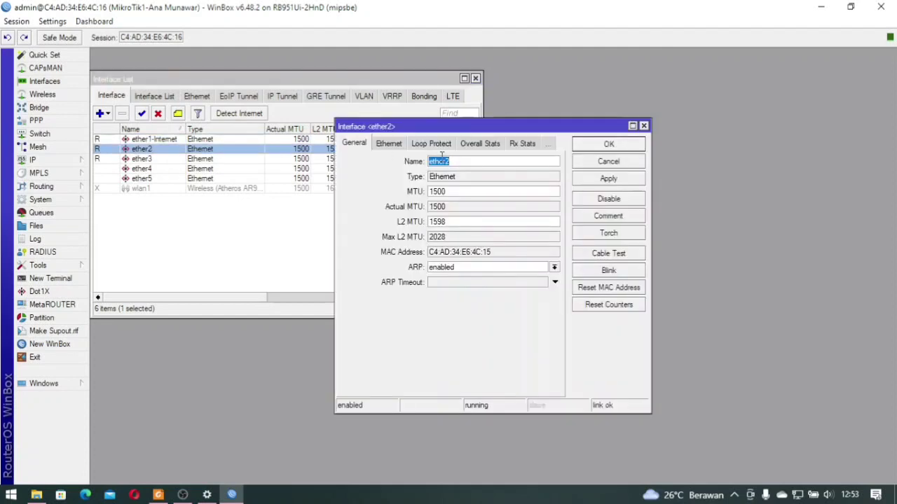
click(464, 162)
text(-LAN)
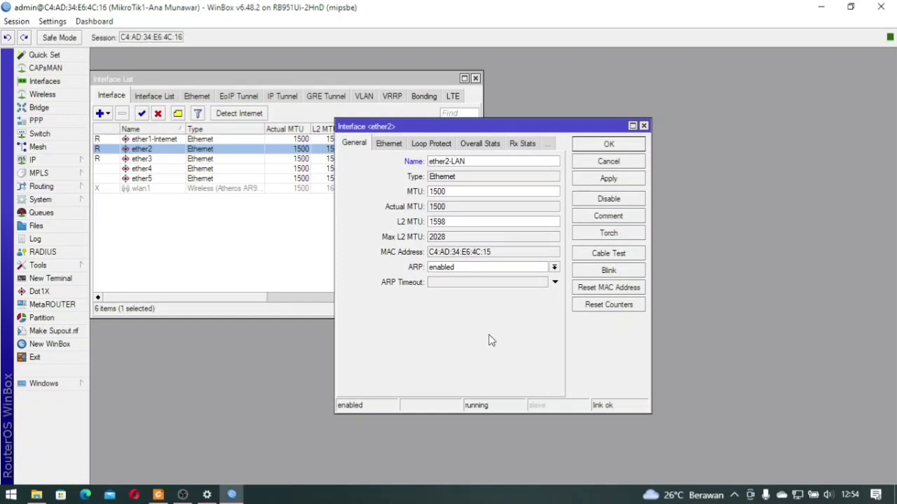
click(629, 147)
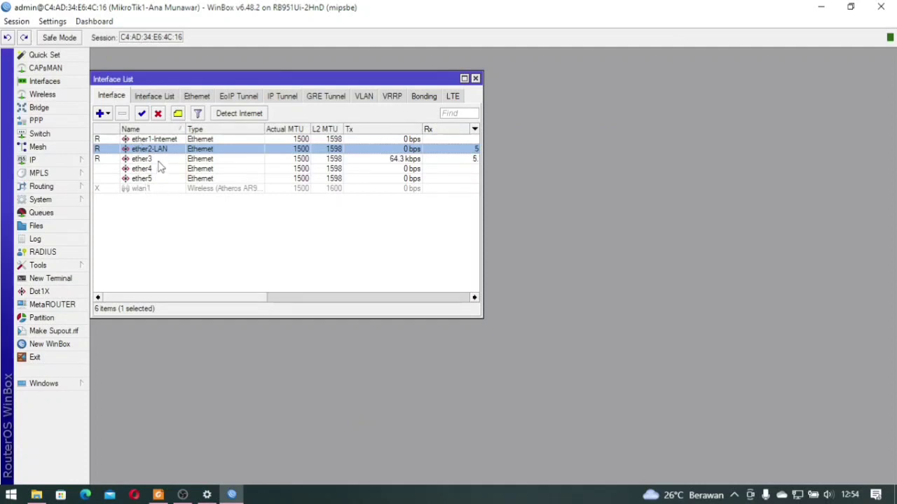
Enable the wlan1 wireless interface and close the interface list
click(172, 223)
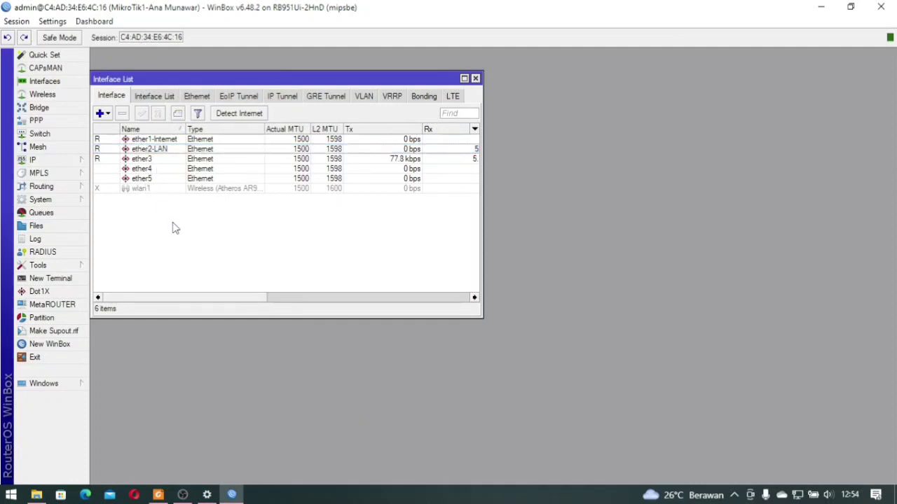
click(144, 189)
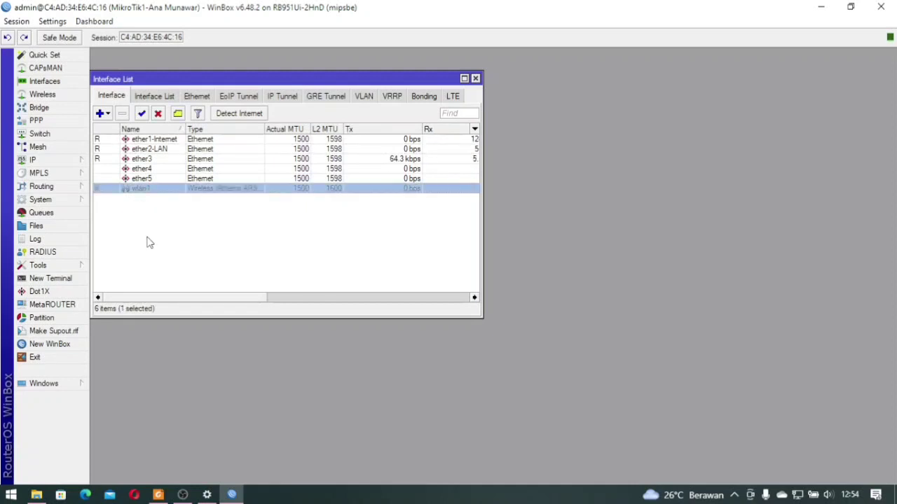
click(149, 243)
click(144, 190)
click(177, 239)
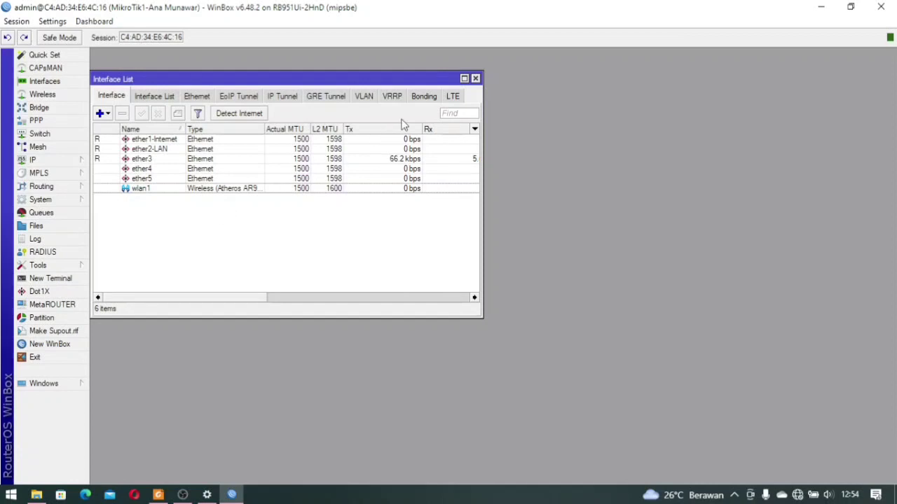
click(475, 78)
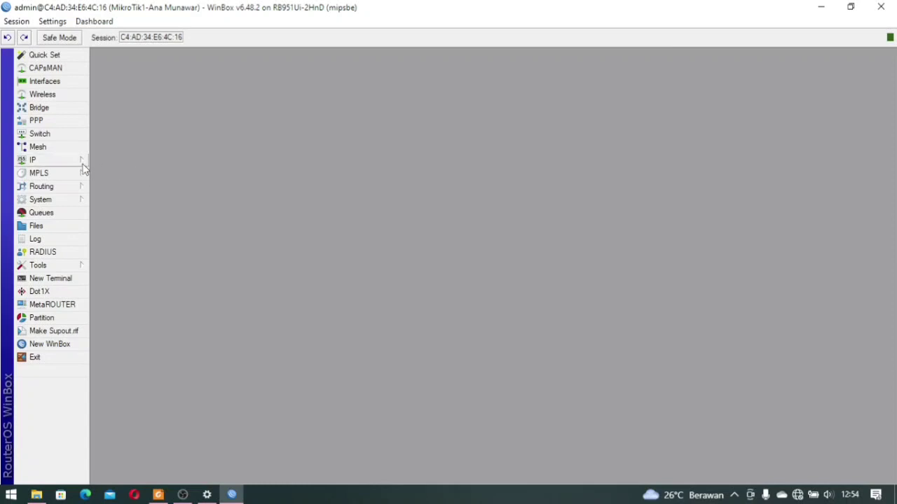
Add the IP address 192.168.22.209/24 on ether1-Internet in IP > Addresses
click(49, 160)
click(107, 188)
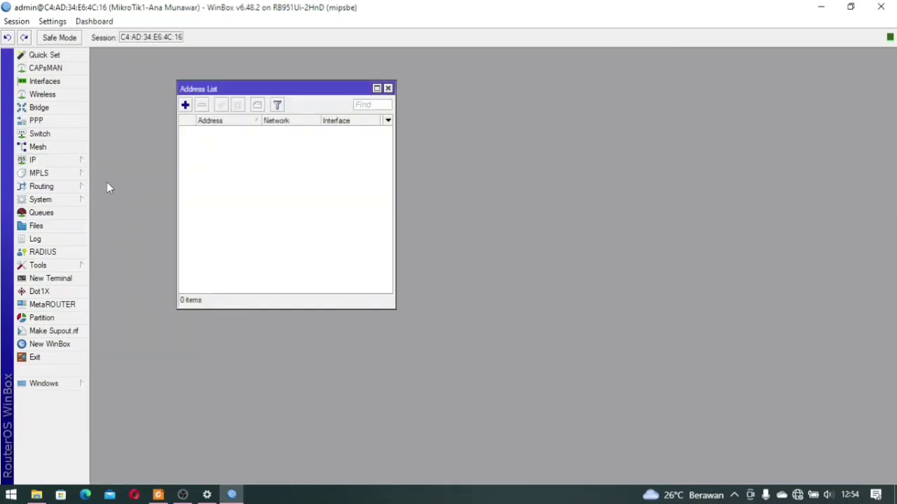
click(186, 107)
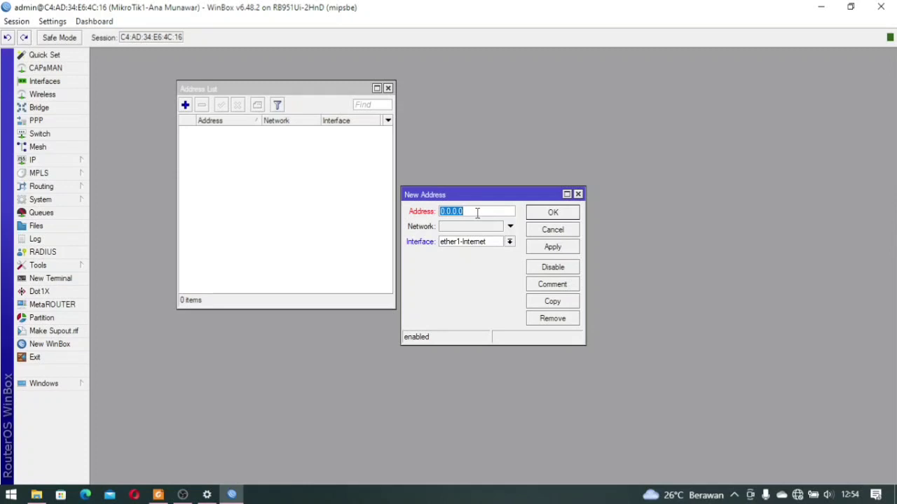
text(192.1)
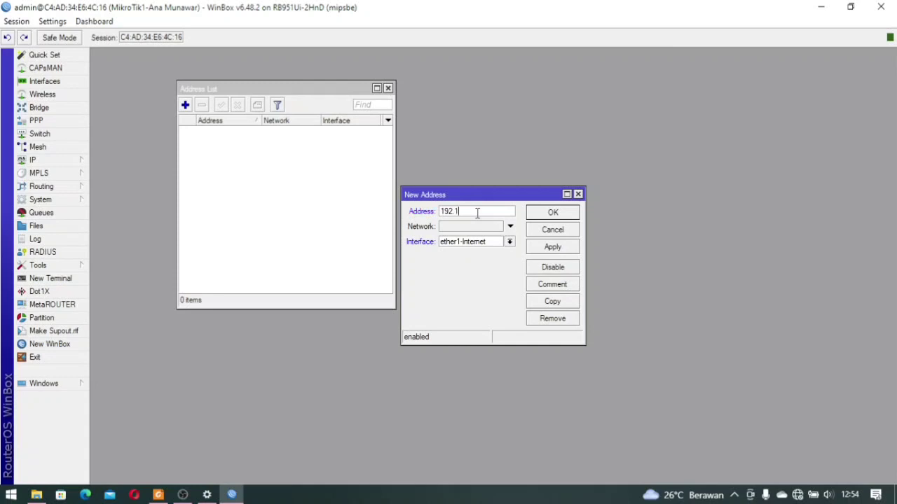
text(68.220)
text(09)
text(/24)
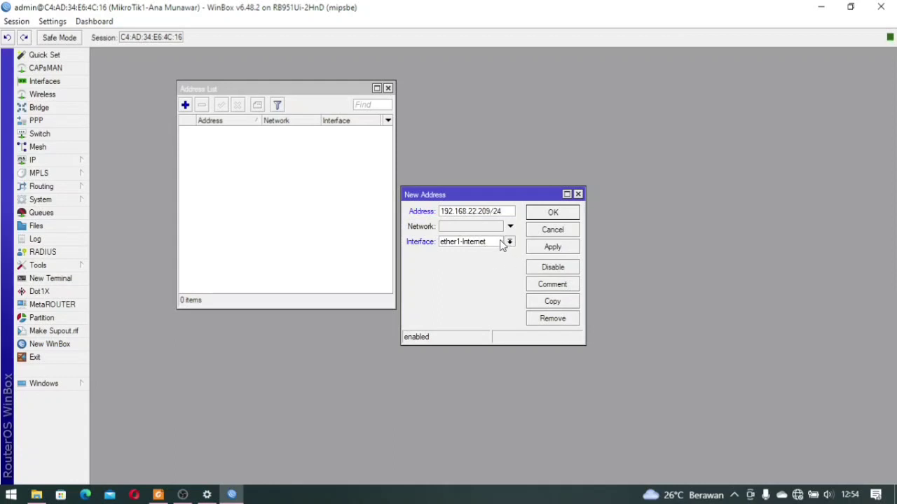
click(543, 215)
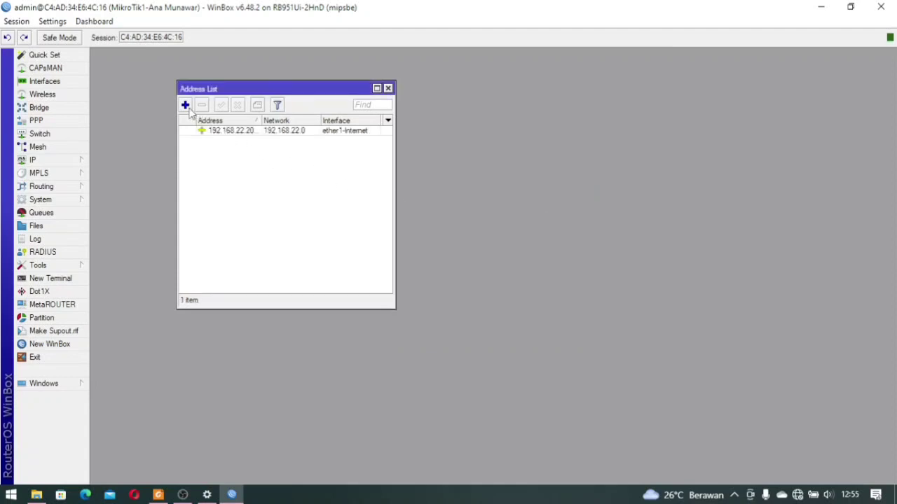
click(185, 105)
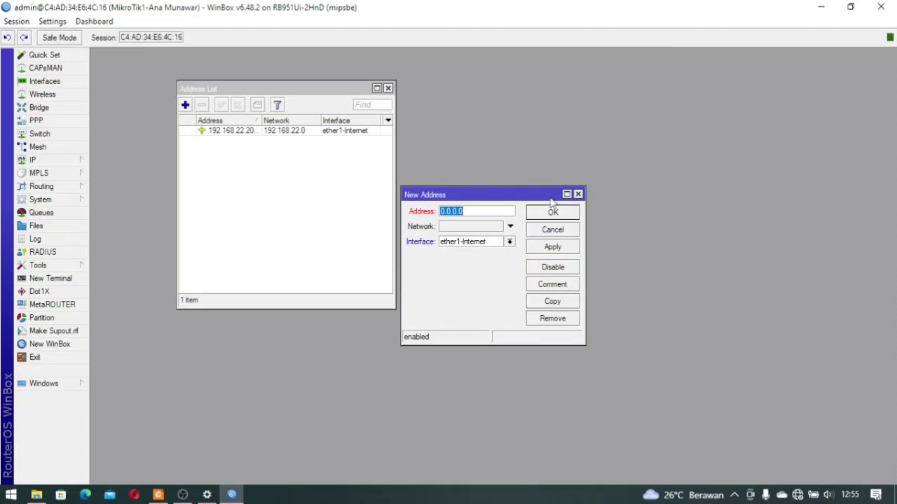
click(578, 194)
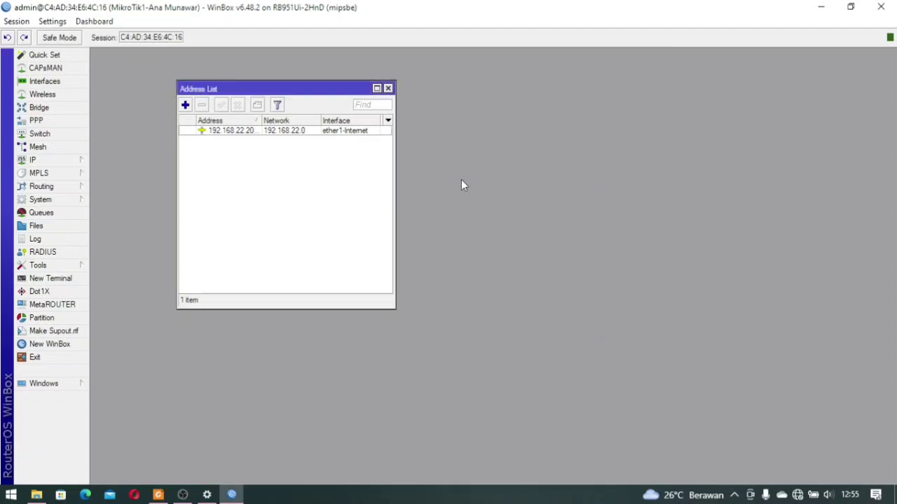
Create VLAN interface vlan1-Siswa with ID 10 on ether2-LAN
click(45, 82)
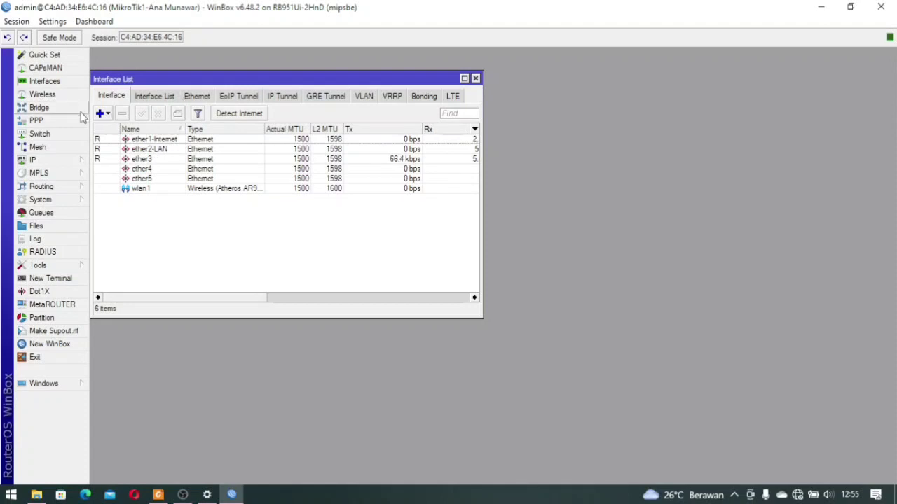
click(108, 115)
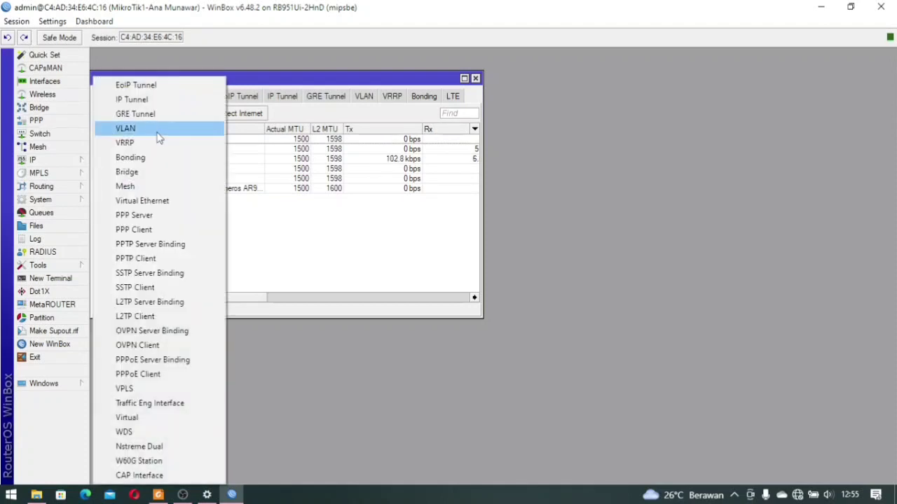
click(158, 132)
click(424, 161)
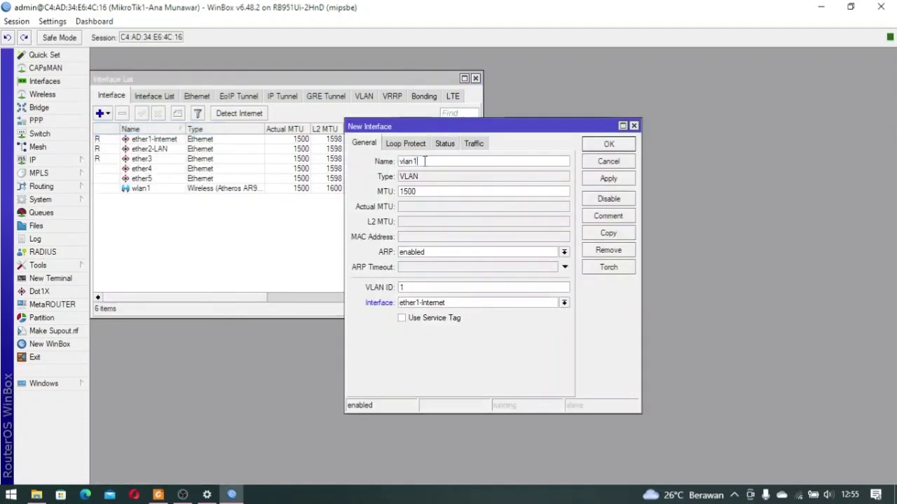
text(-)
text(Siswa)
text(0)
click(463, 302)
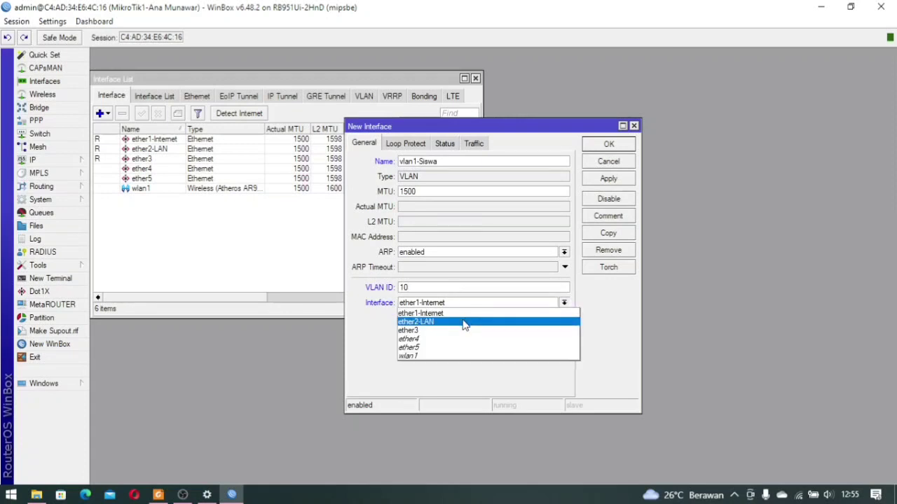
click(463, 322)
click(600, 146)
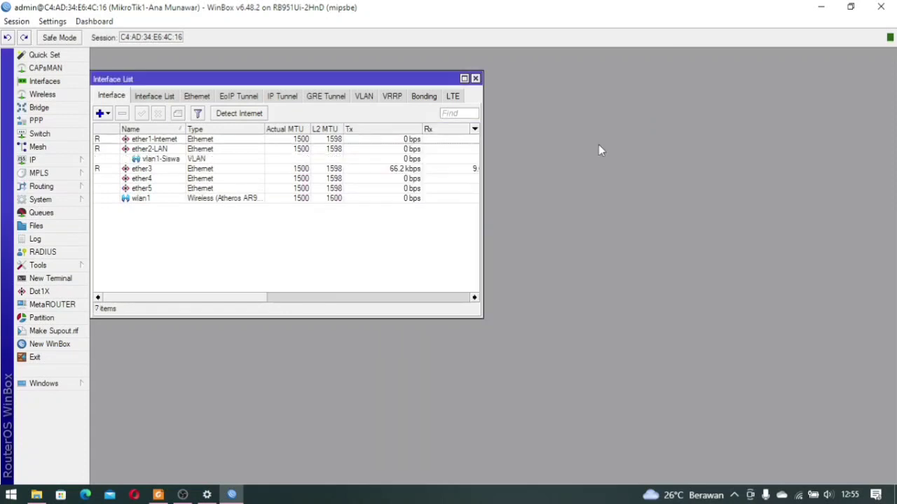
Create a second VLAN, vlan2-guru, with ID 20 on ether2-LAN
click(104, 113)
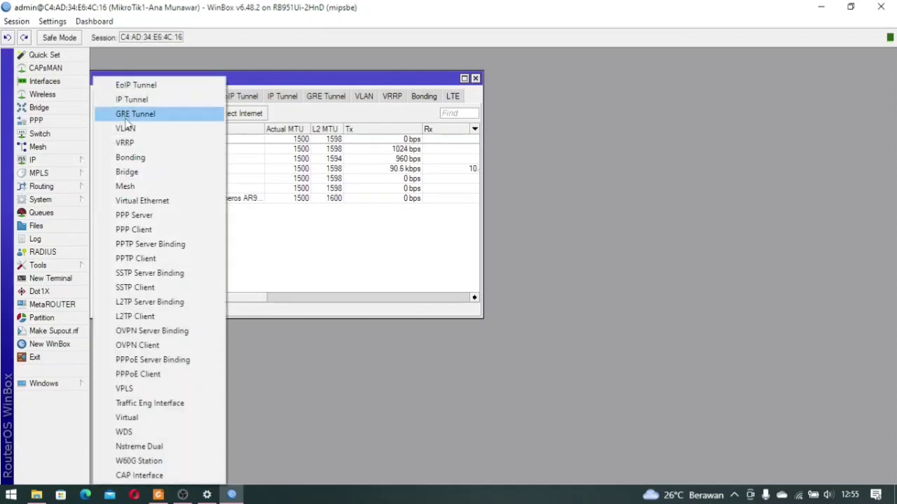
click(126, 129)
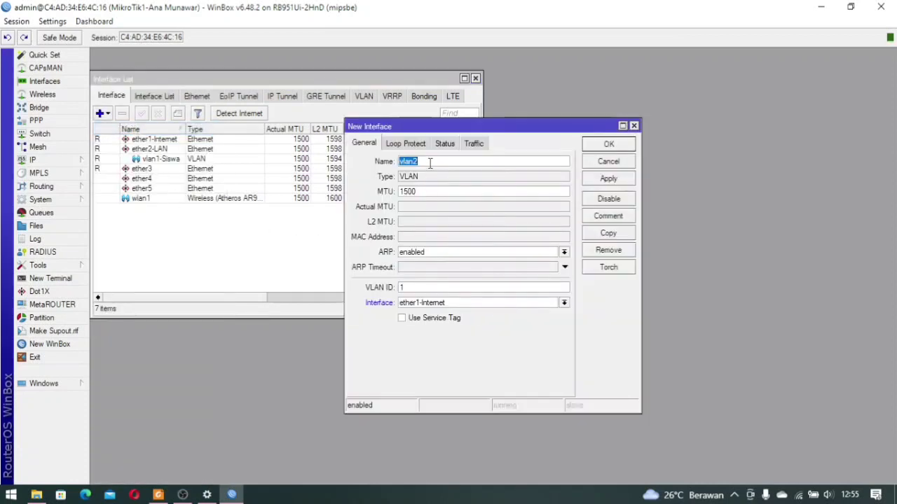
click(430, 161)
double_click(397, 287)
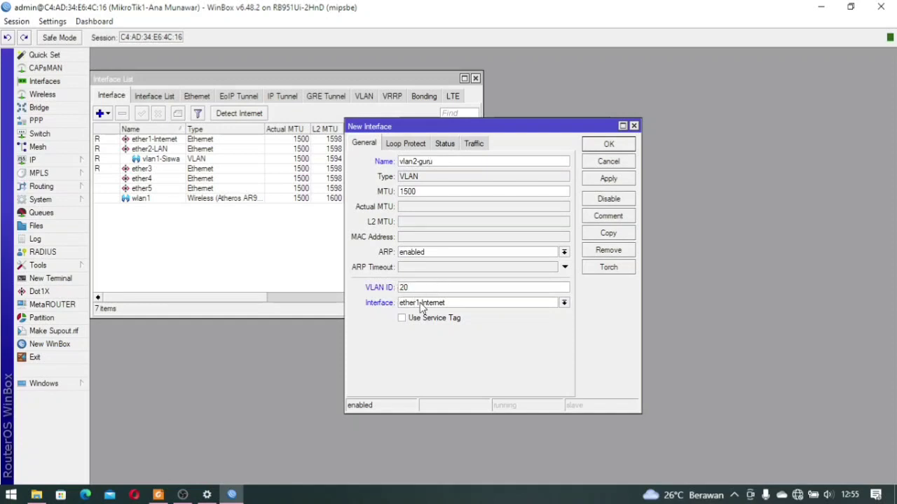
click(417, 303)
click(426, 319)
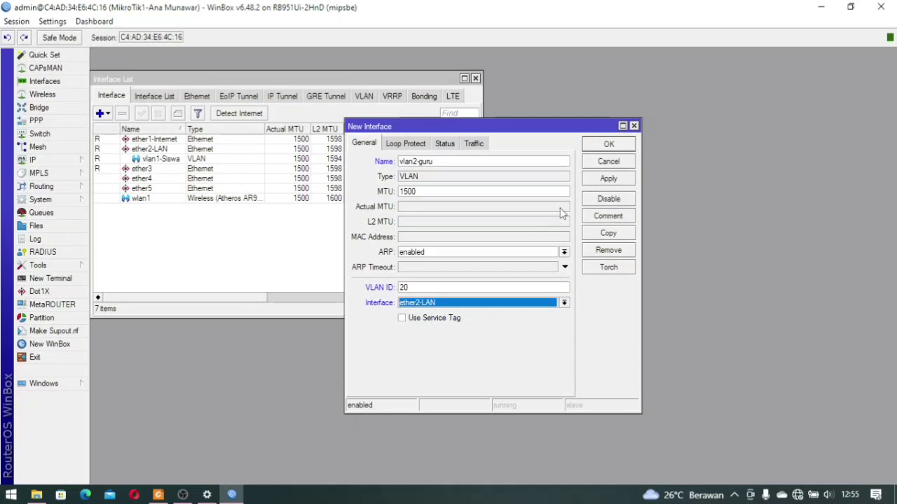
click(605, 145)
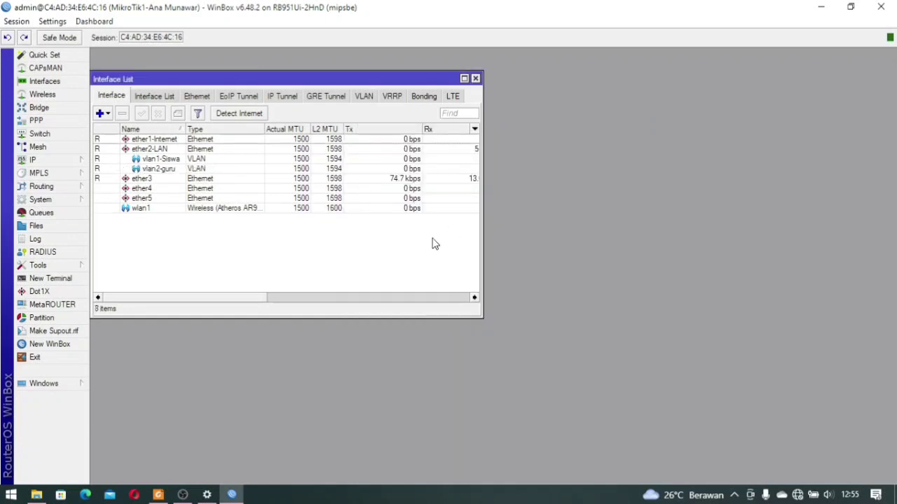
Rename vlan2-guru to vlan2-Guru
double_click(172, 169)
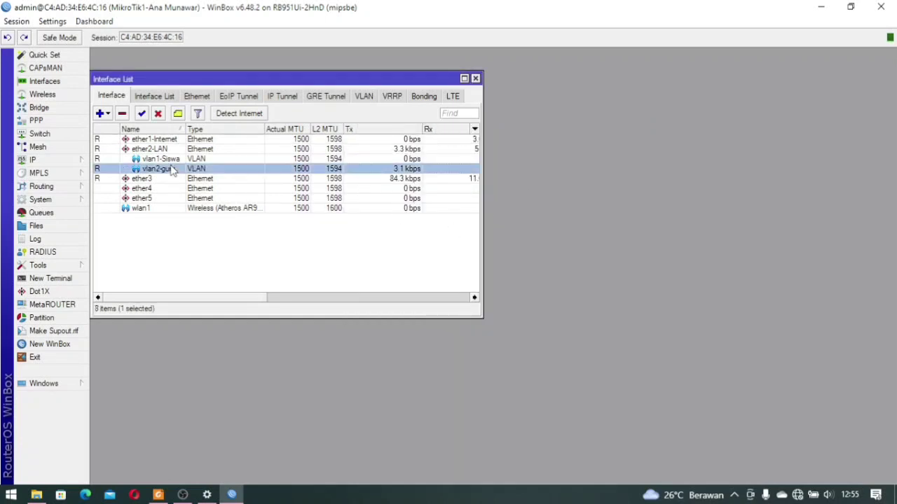
click(419, 161)
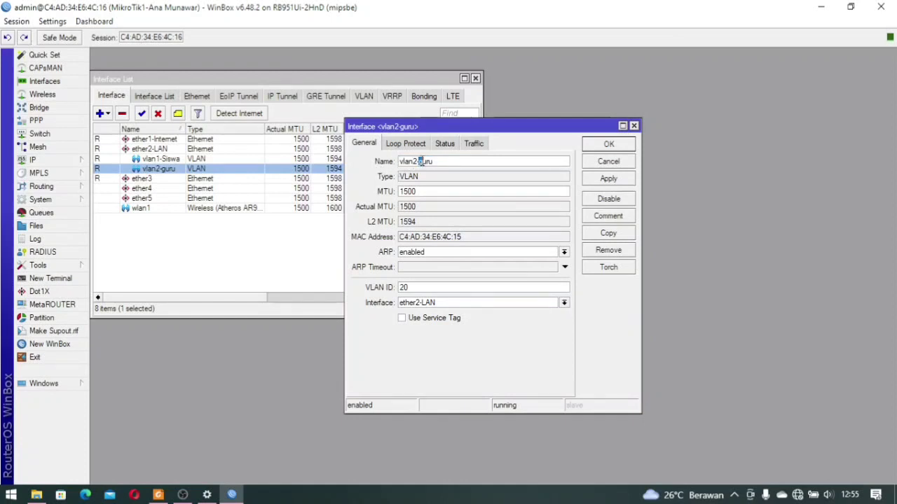
text(G)
click(608, 143)
click(377, 250)
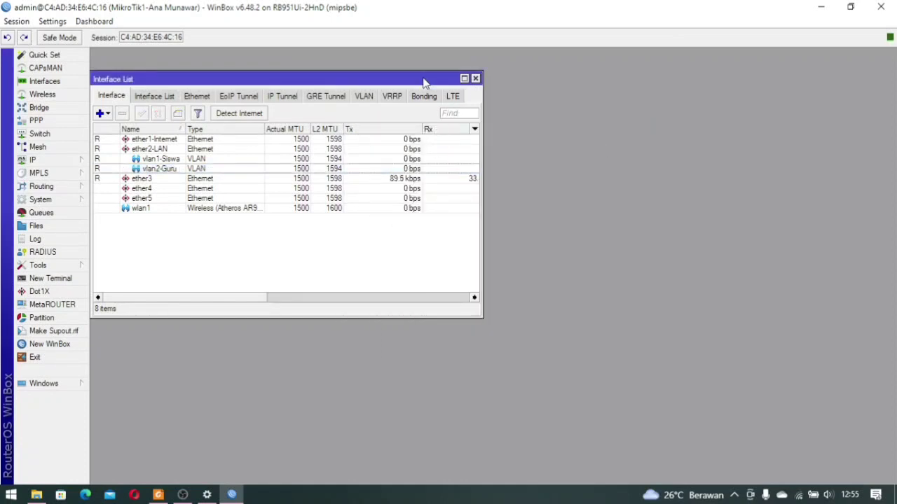
drag(427, 81, 817, 57)
Add the address 192.168.40.1/24 on vlan1-Siswa
click(634, 138)
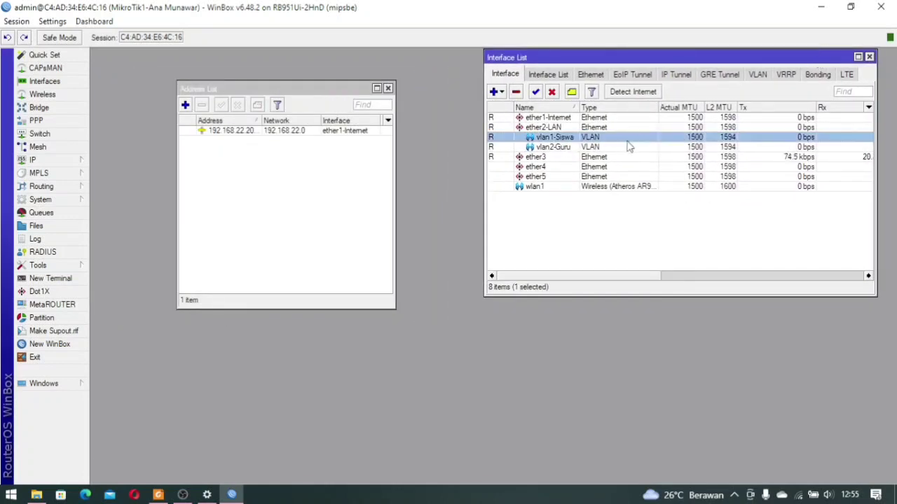
click(618, 147)
click(207, 145)
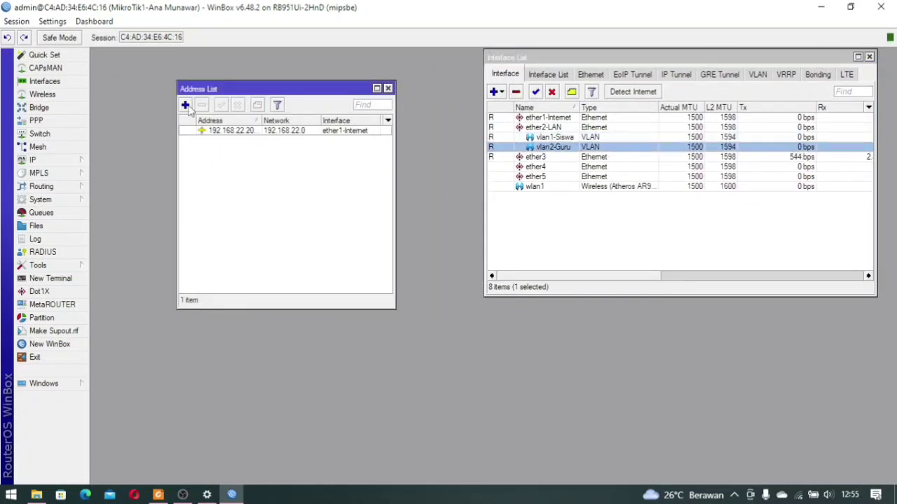
click(187, 106)
text(192)
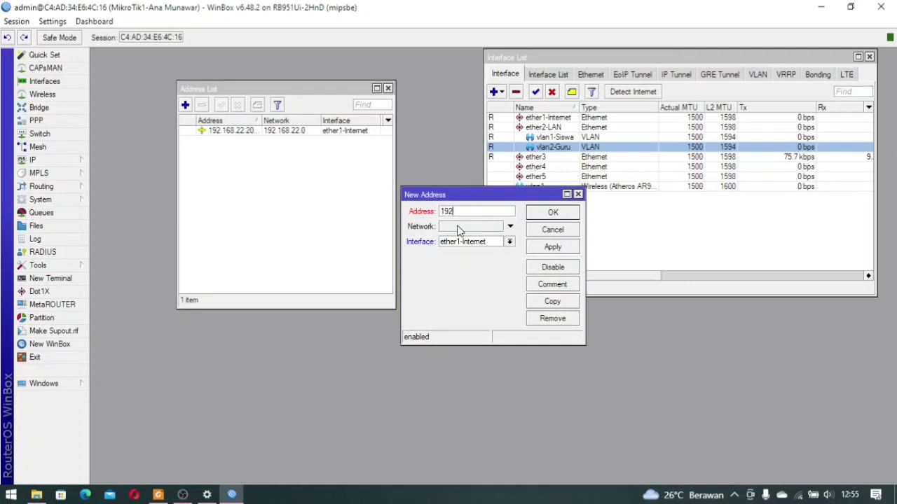
text(.168.40.1/24)
click(482, 242)
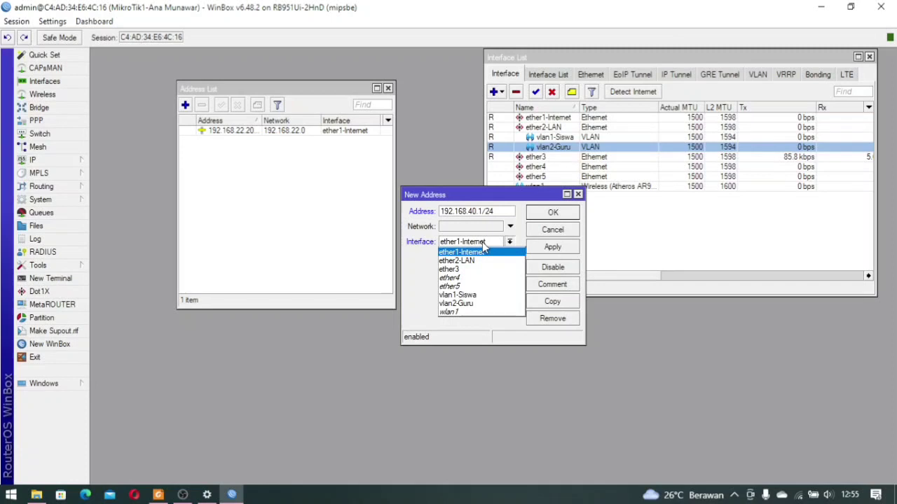
click(483, 295)
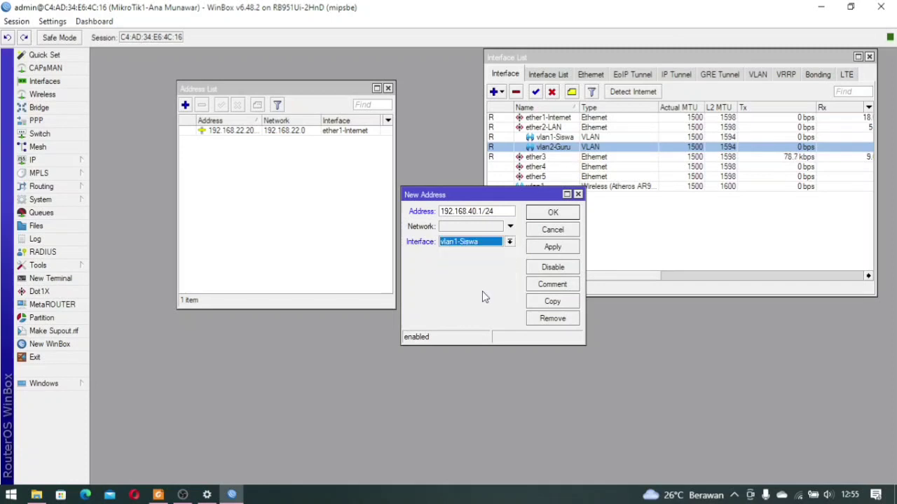
click(550, 214)
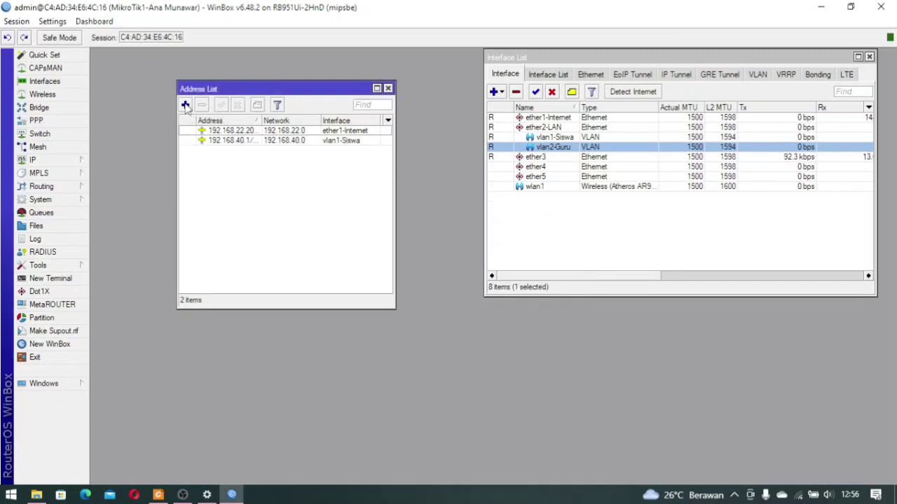
Add the address 192.168.60.1/24 on vlan2-Guru
click(185, 105)
text(1)
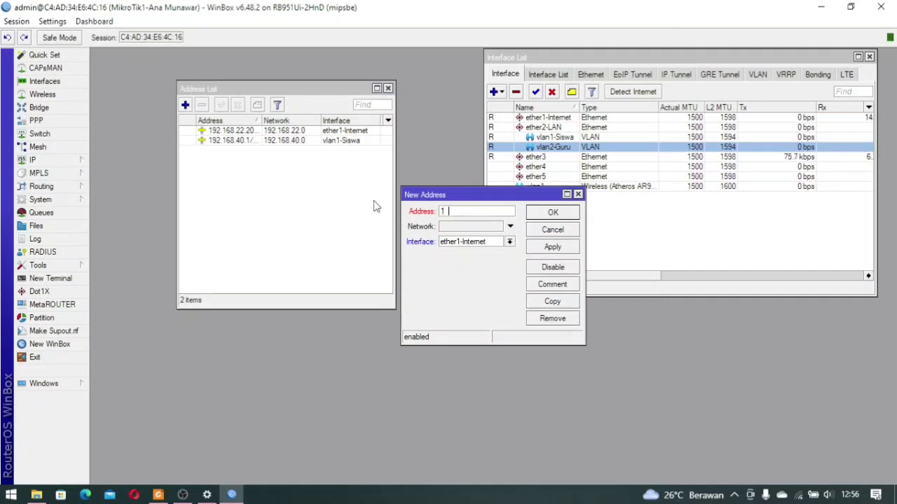
text(92.168.60)
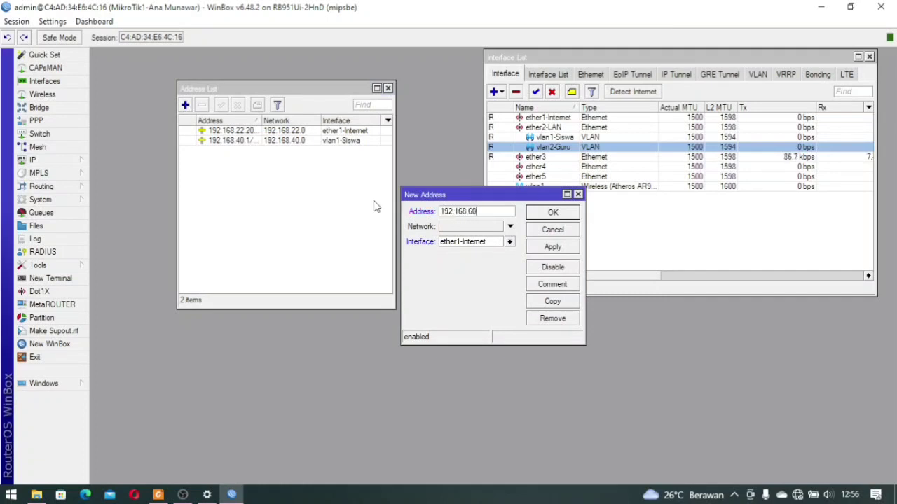
text(.1/24)
click(463, 242)
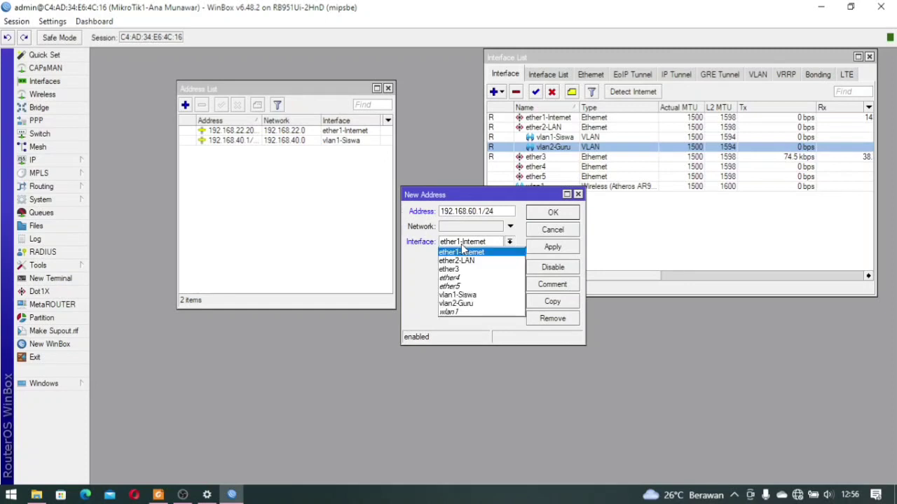
click(467, 305)
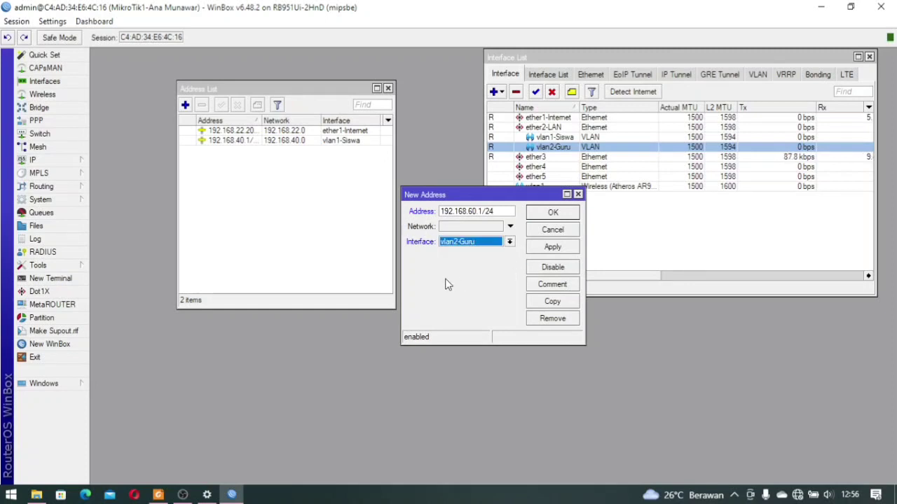
click(553, 213)
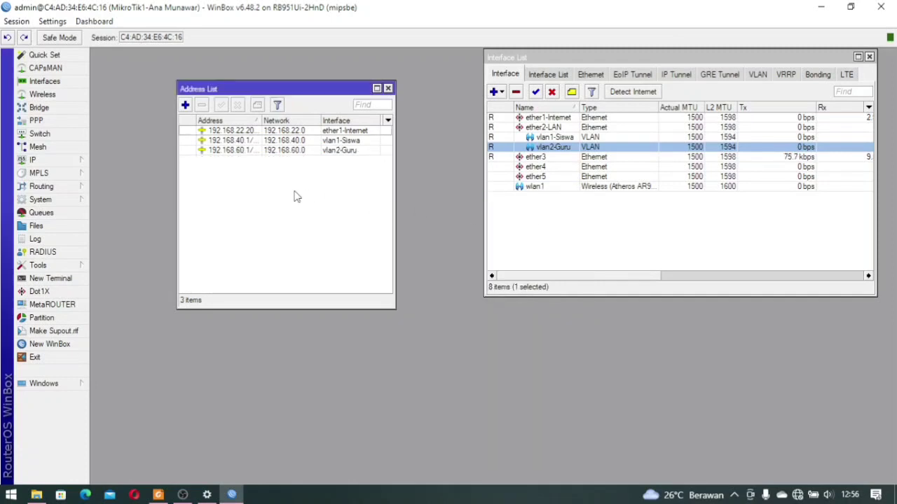
Add the address 192.168.20.1/24 on wlan1
click(185, 105)
text(1)
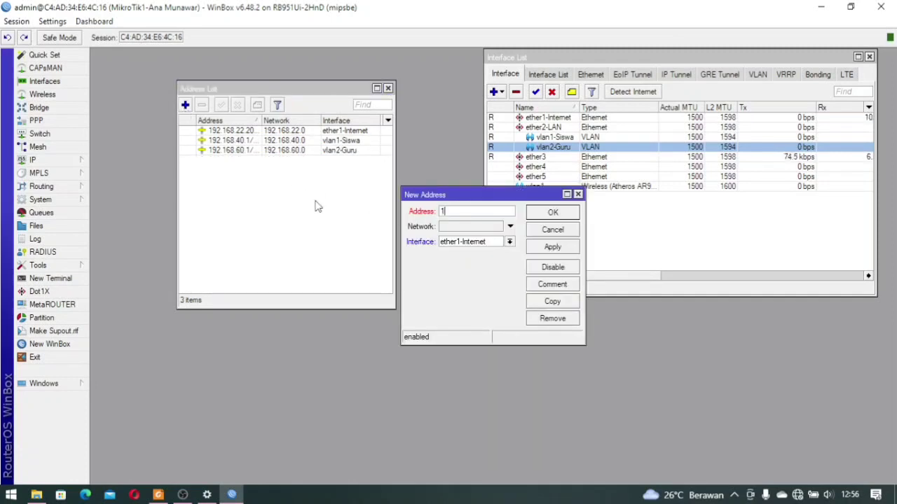
text(92.168.20.1/24)
click(471, 242)
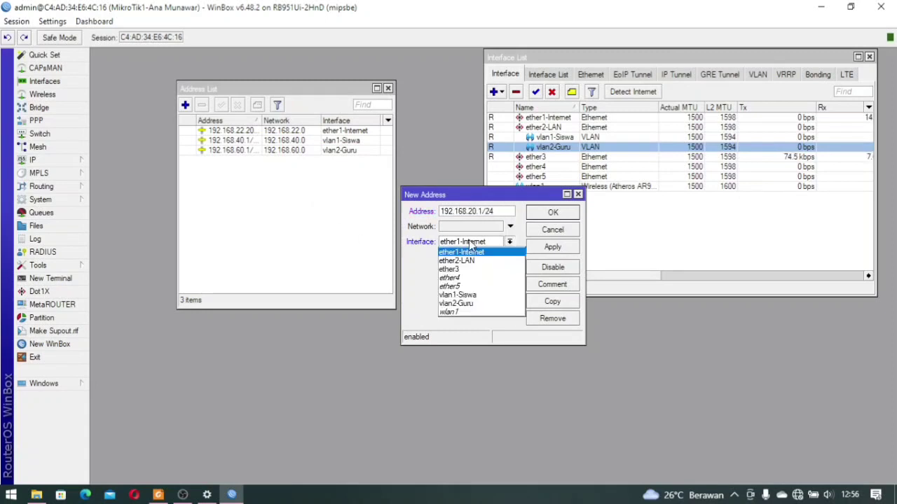
click(480, 311)
click(553, 249)
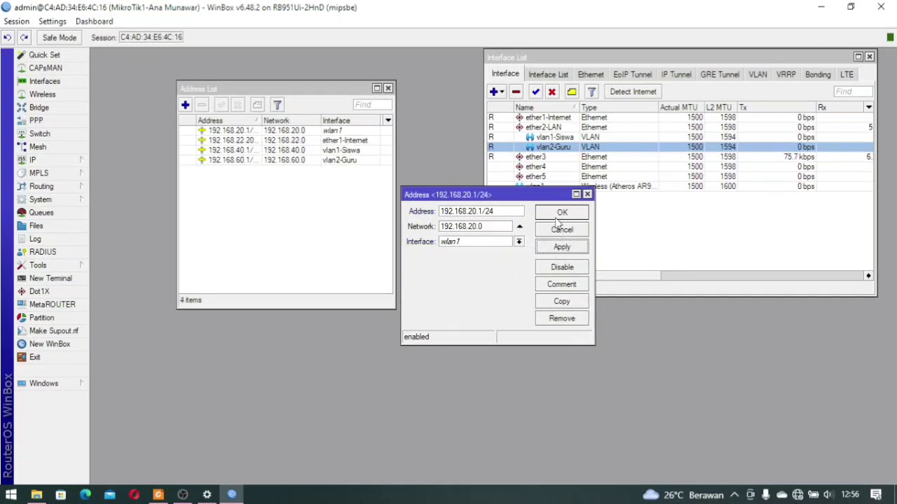
click(555, 214)
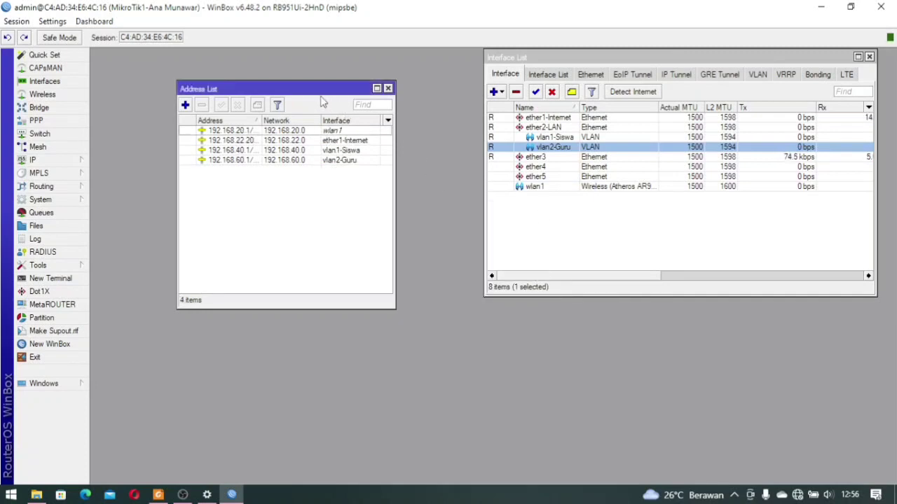
drag(322, 88, 805, 243)
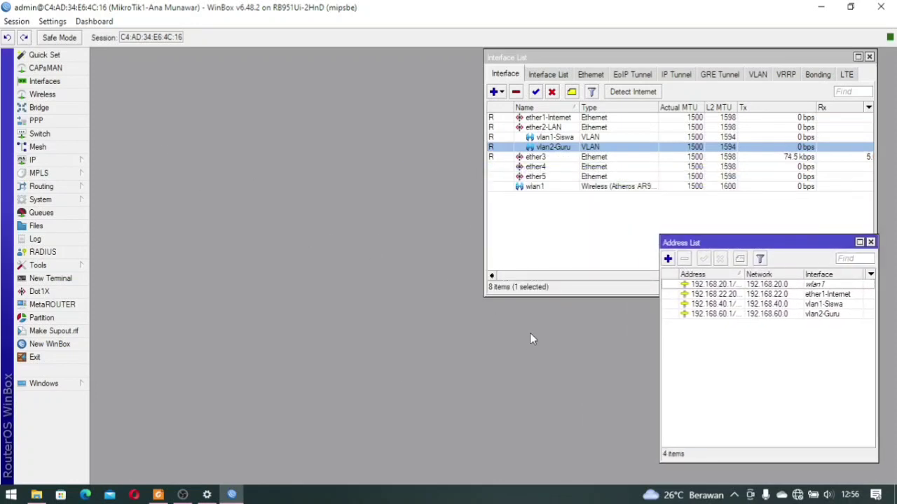
In IP > Routes, create route 0.0.0.0/0 with gateway 192.168.22.1, then close the Route List
drag(710, 242, 711, 287)
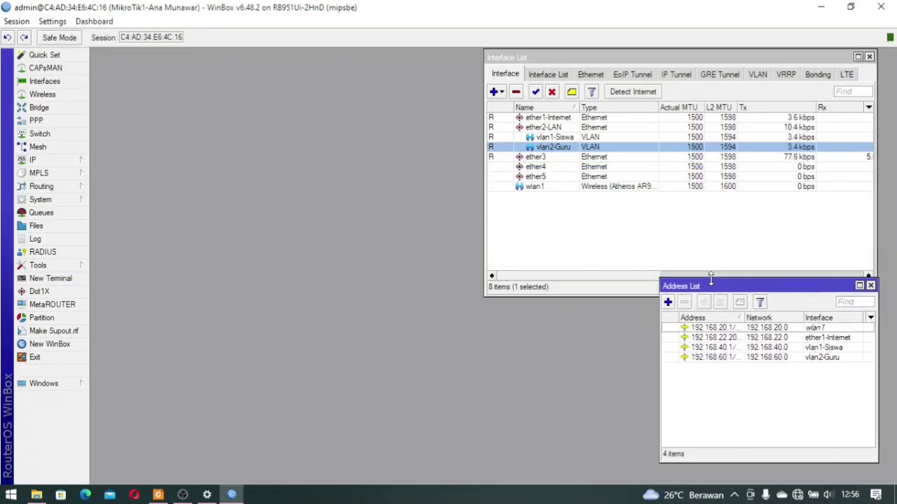
click(55, 158)
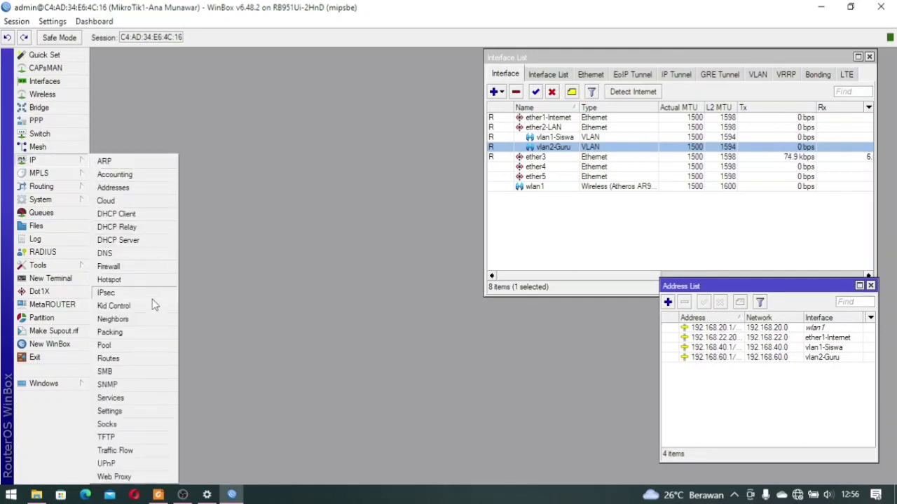
click(132, 358)
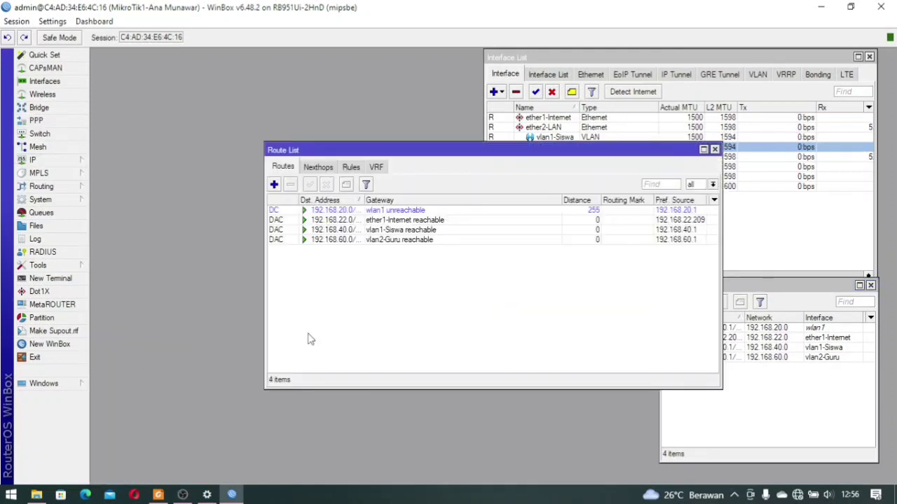
click(274, 185)
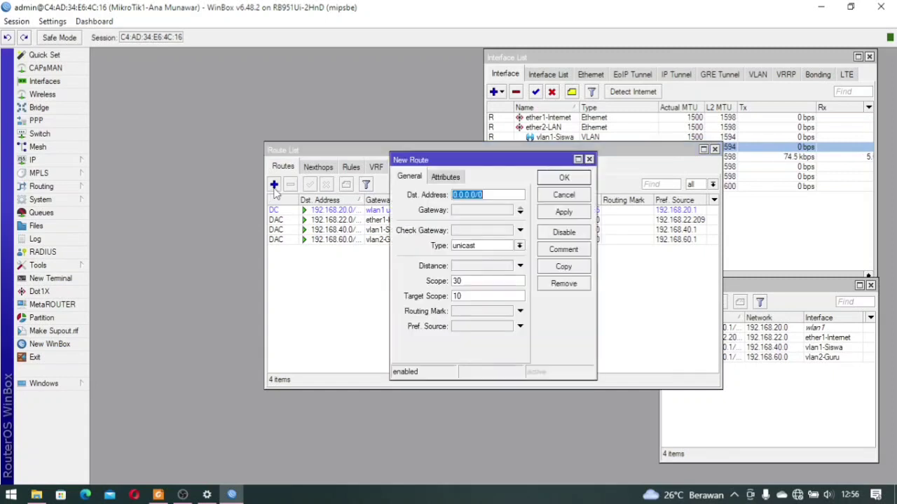
click(499, 210)
text(192)
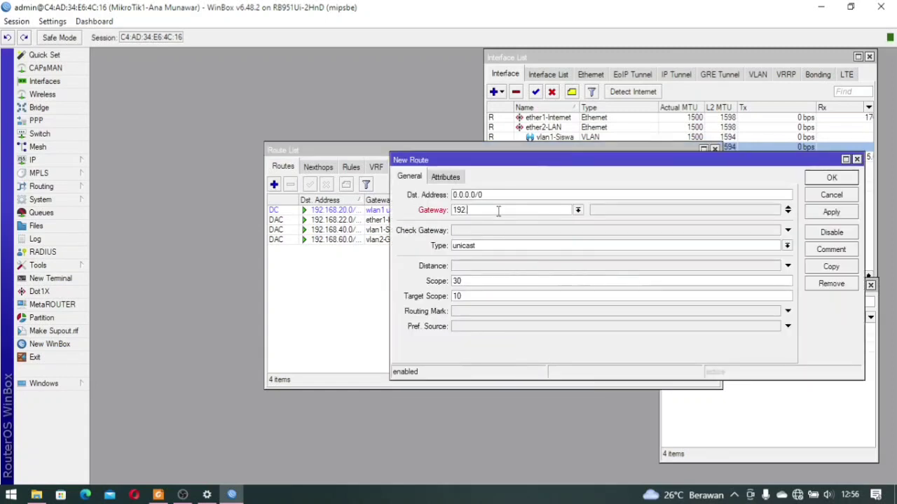
text(.168.22.1)
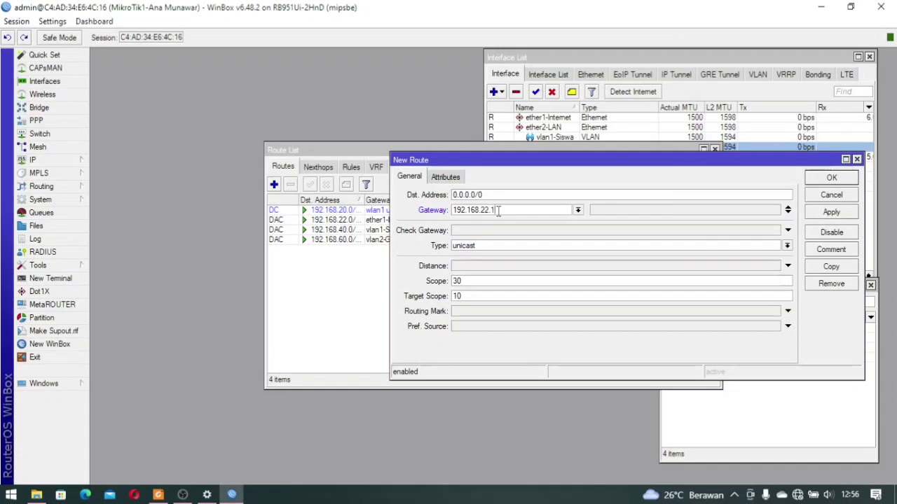
click(830, 180)
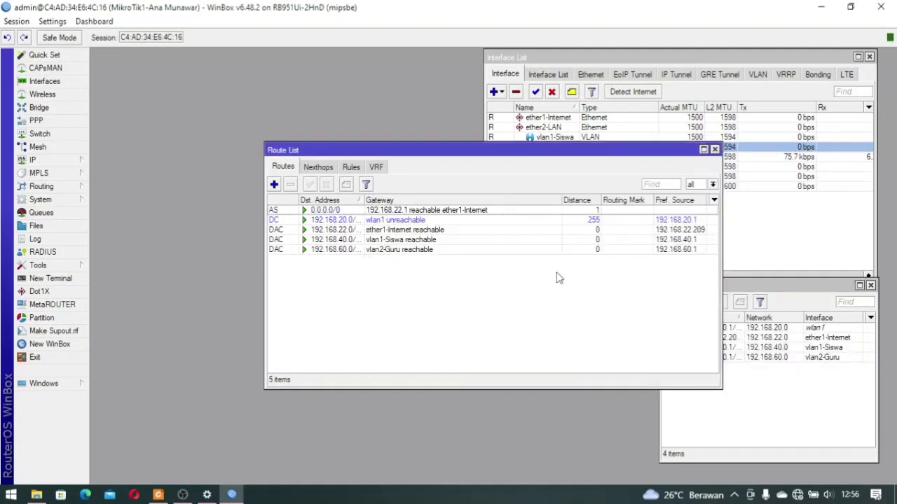
click(362, 212)
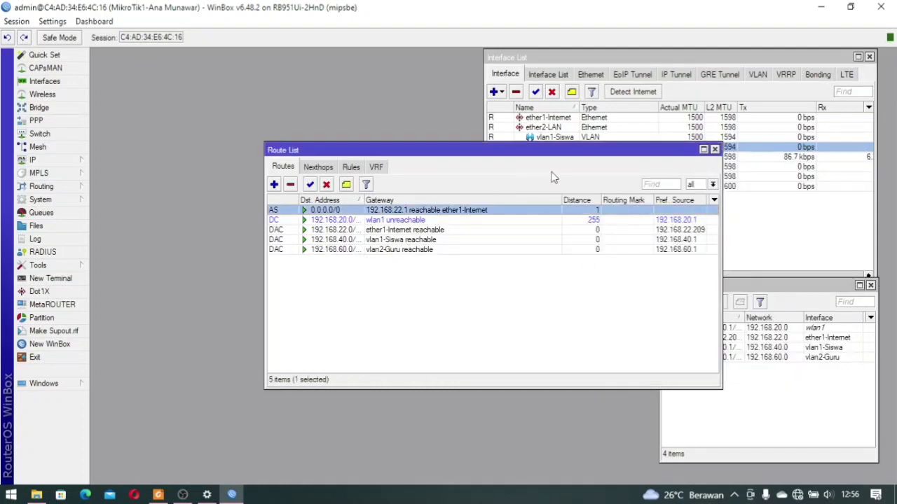
click(714, 150)
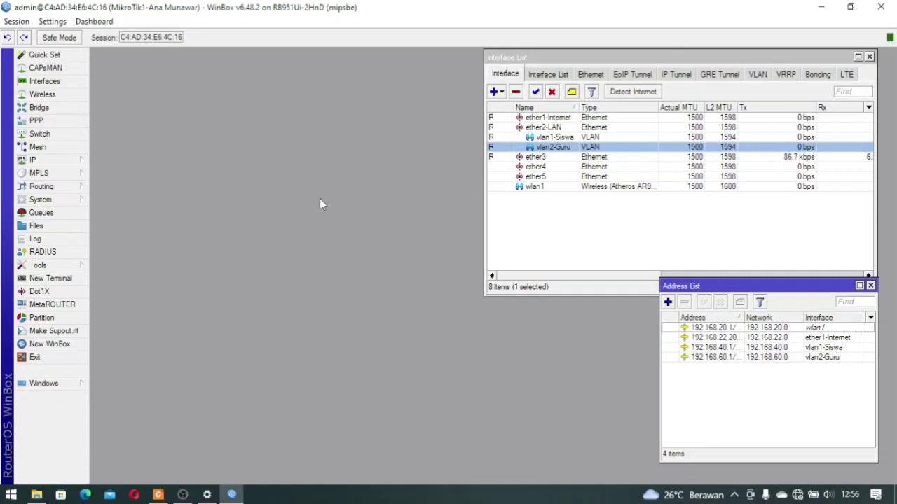
Enter 192.168.22.1 as the DNS server in IP > DNS and apply it
click(84, 162)
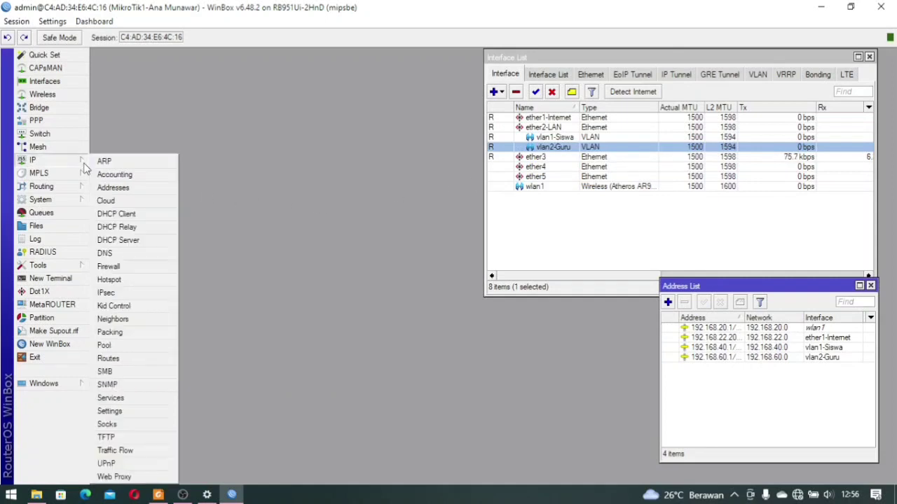
click(128, 255)
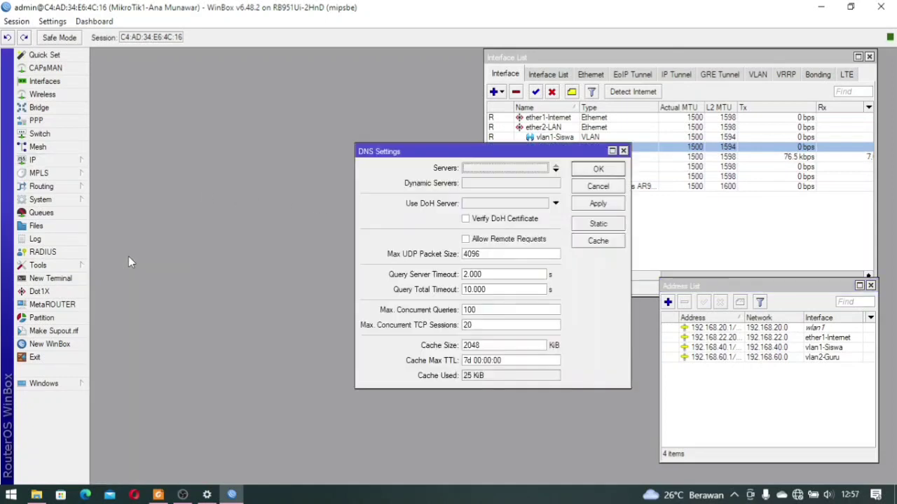
click(495, 171)
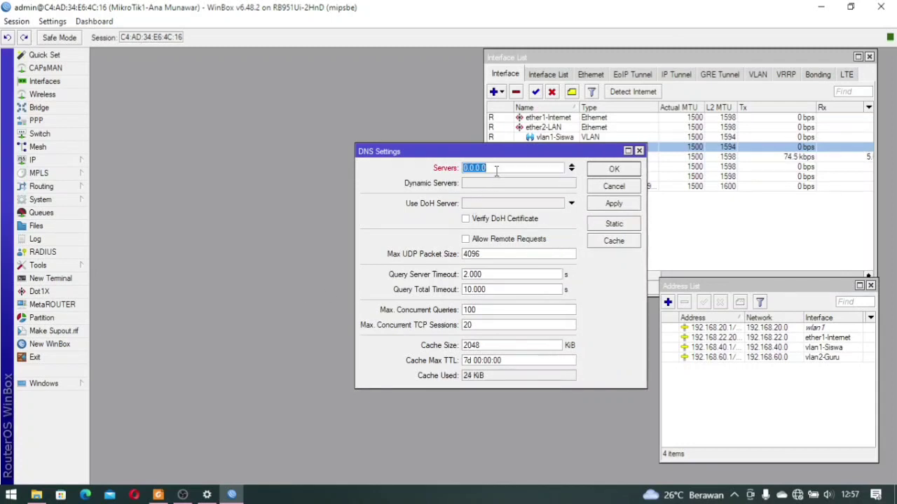
text(192.168.22.1)
click(617, 204)
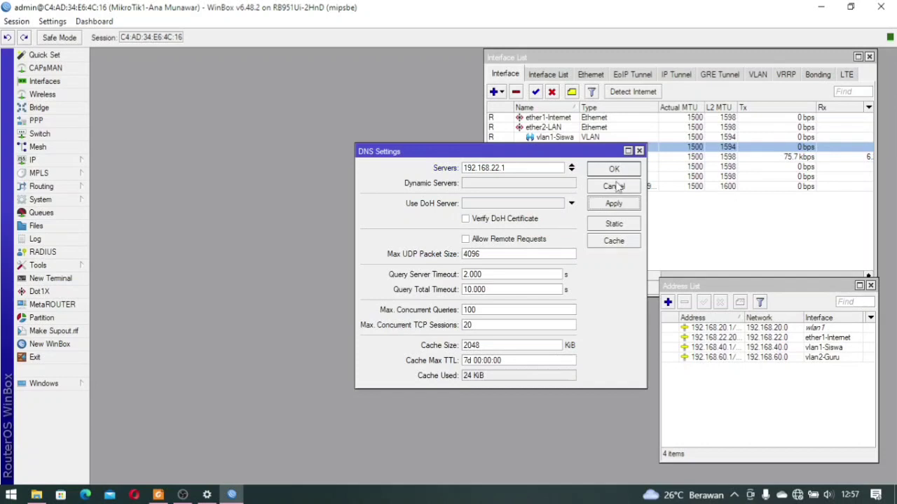
click(614, 186)
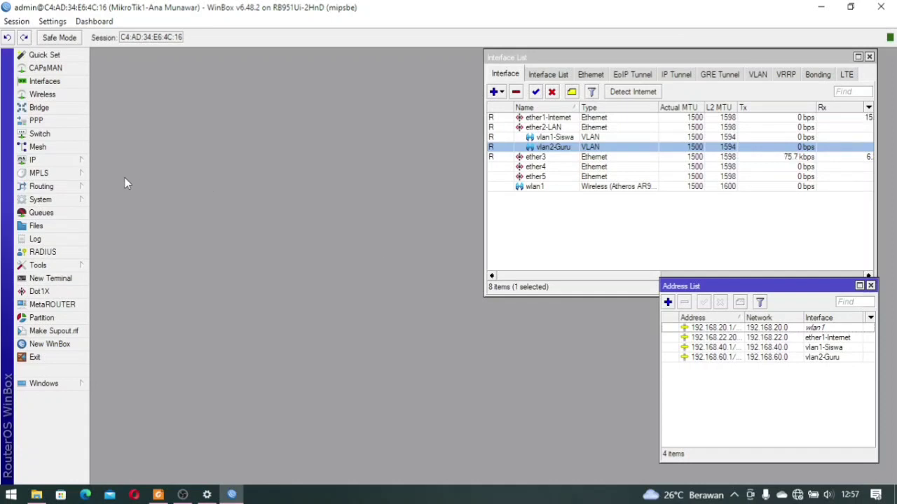
Start a new firewall NAT rule with out interface ether1-Internet
click(76, 163)
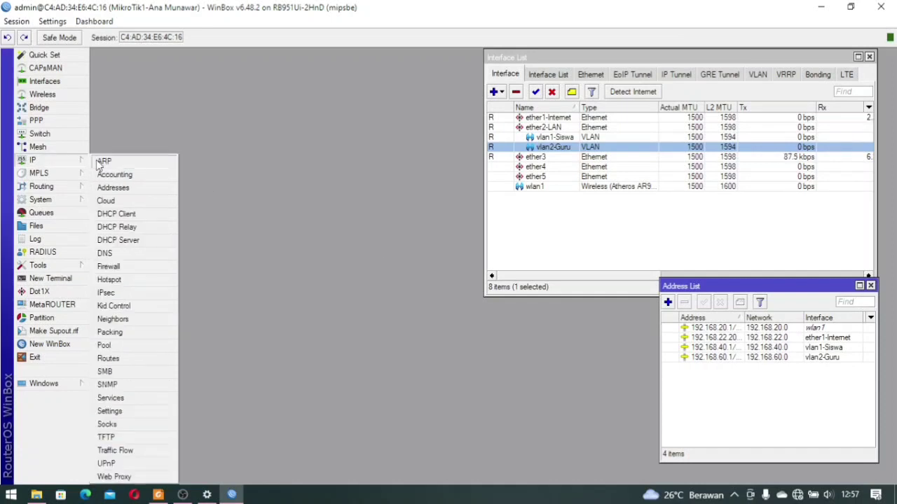
click(130, 268)
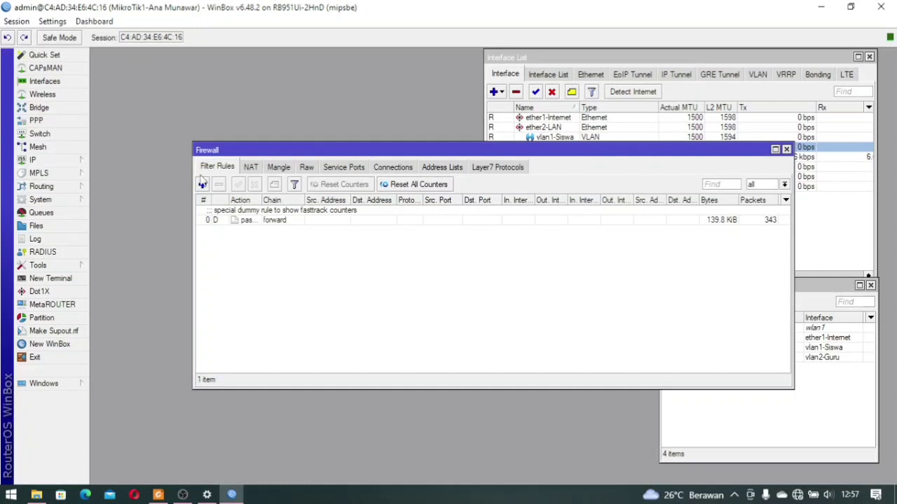
click(258, 169)
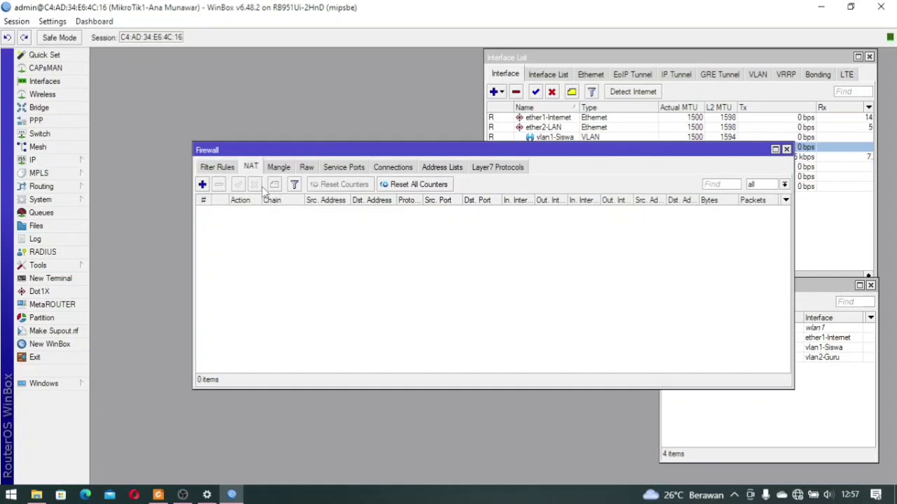
click(202, 185)
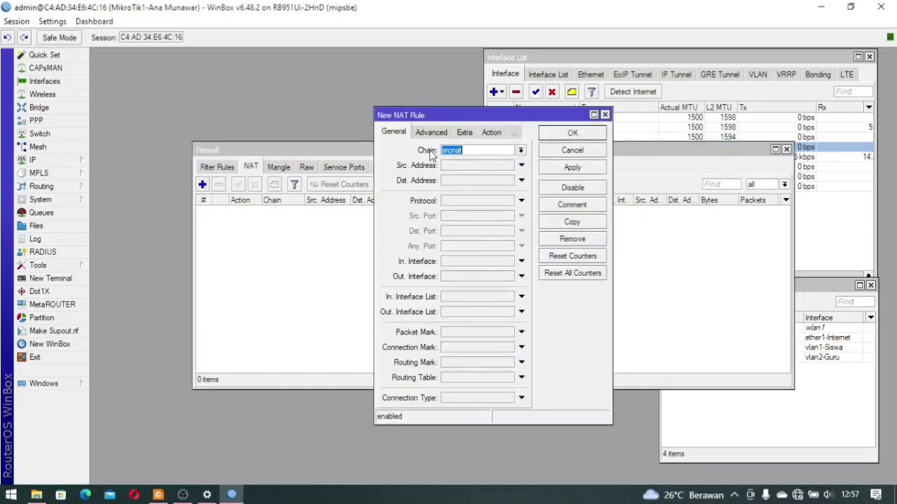
click(521, 277)
click(524, 278)
click(524, 278)
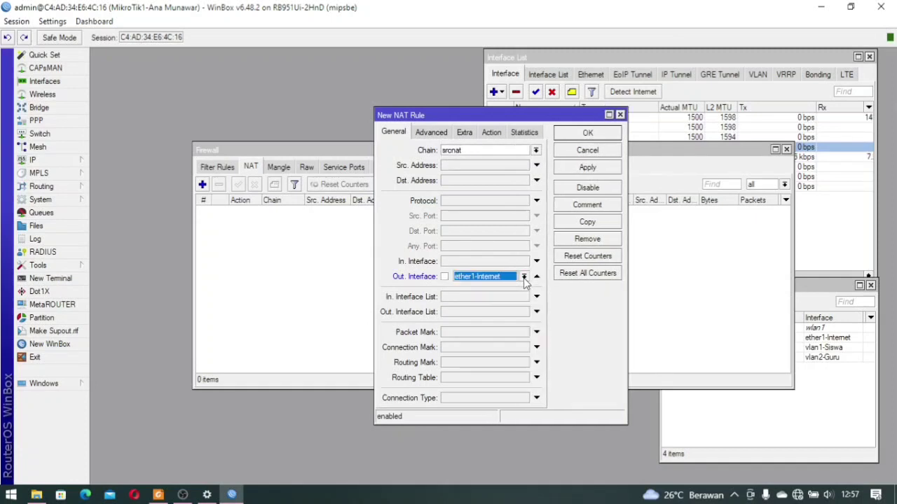
Set the NAT rule's action to masquerade, save it, and close the Firewall window
click(490, 133)
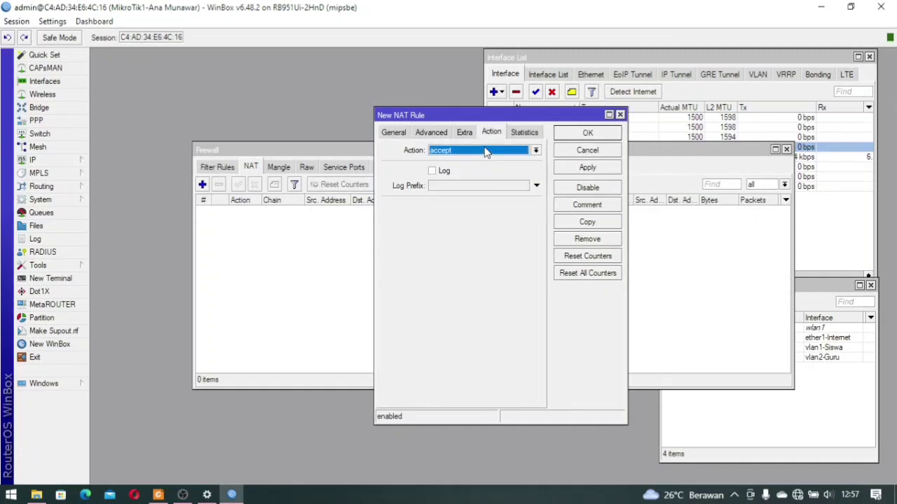
click(489, 150)
click(485, 217)
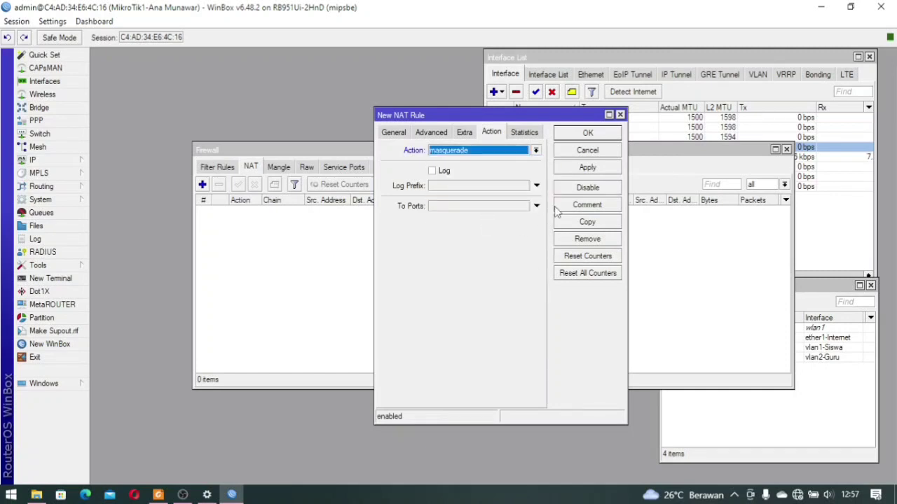
click(587, 133)
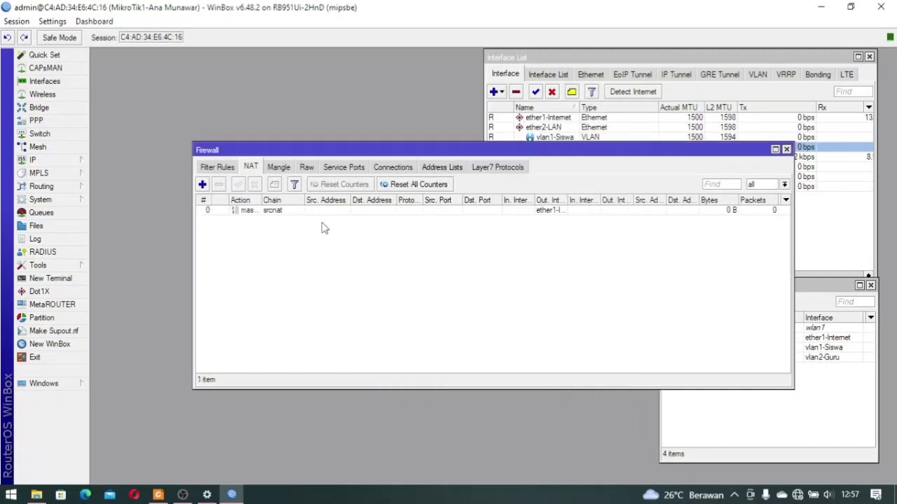
click(281, 210)
click(638, 243)
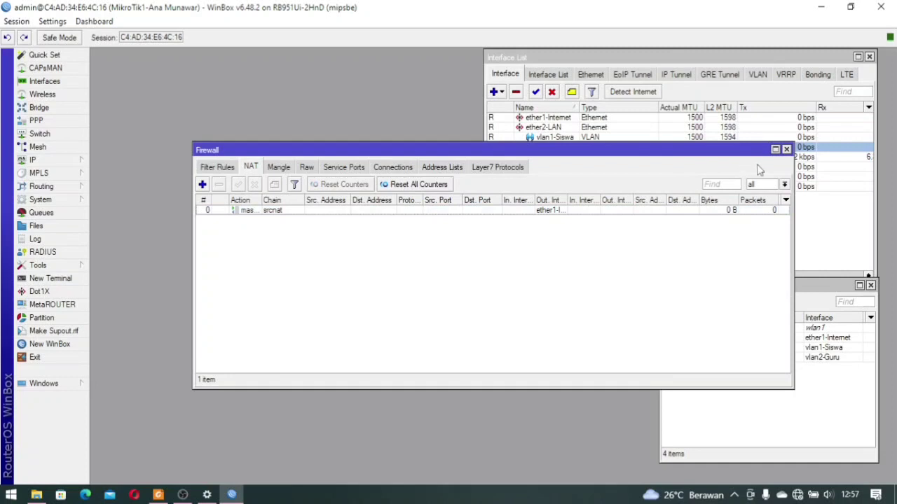
click(786, 149)
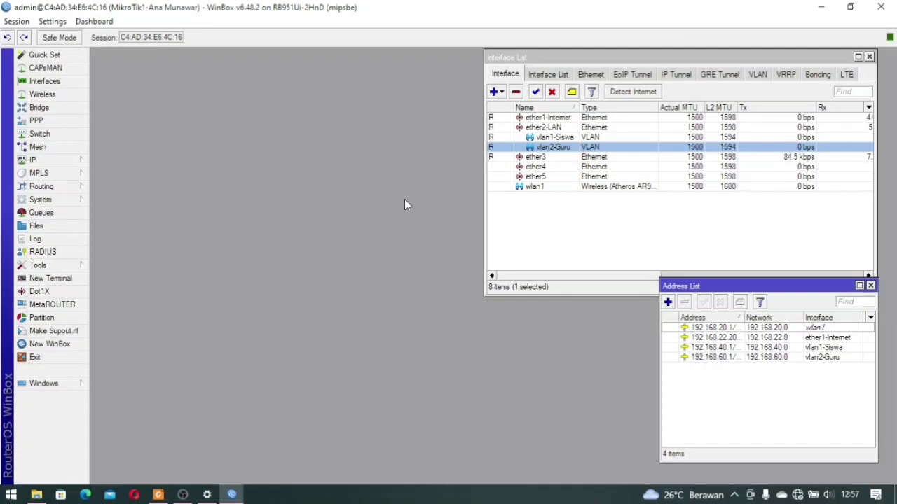
Run DHCP Setup on vlan1-Siswa, accepting its address space and gateway 192.168.40.1
click(78, 162)
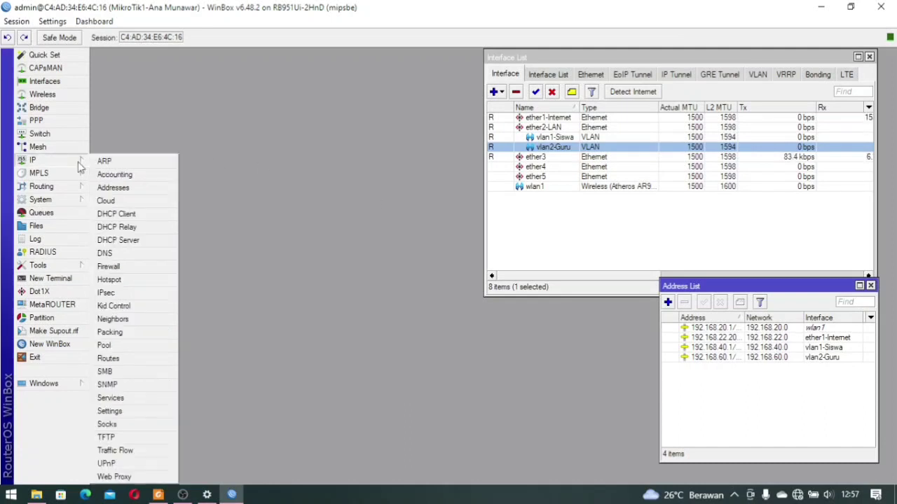
click(136, 240)
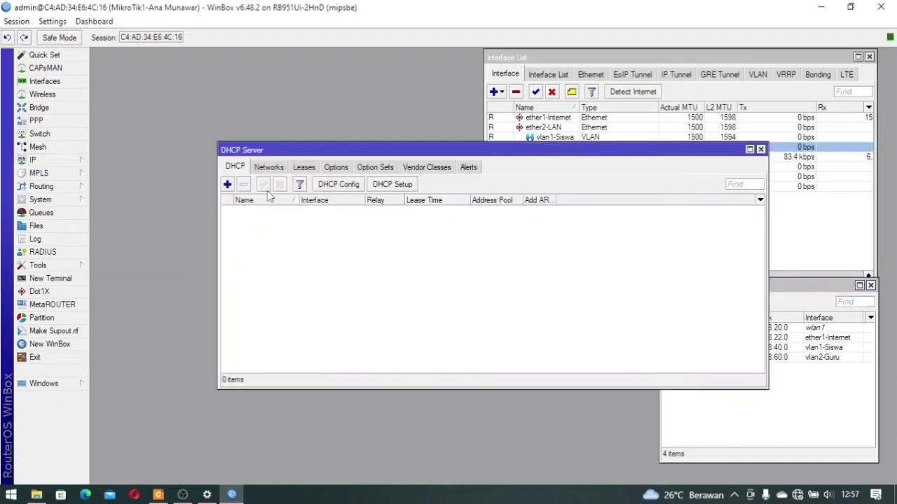
click(394, 185)
click(527, 265)
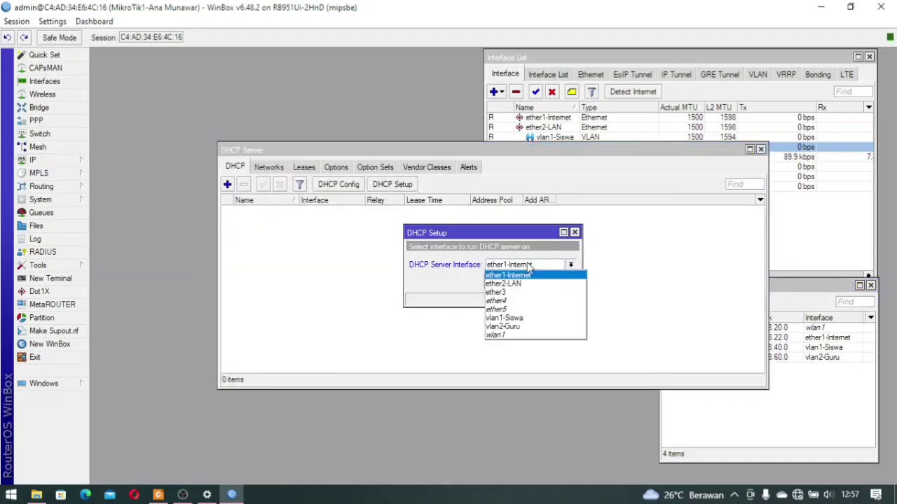
click(530, 319)
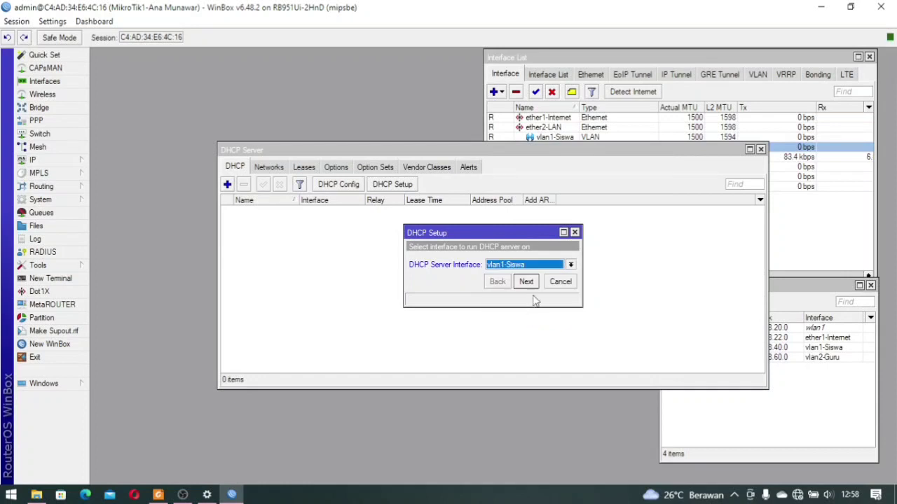
click(527, 281)
click(527, 281)
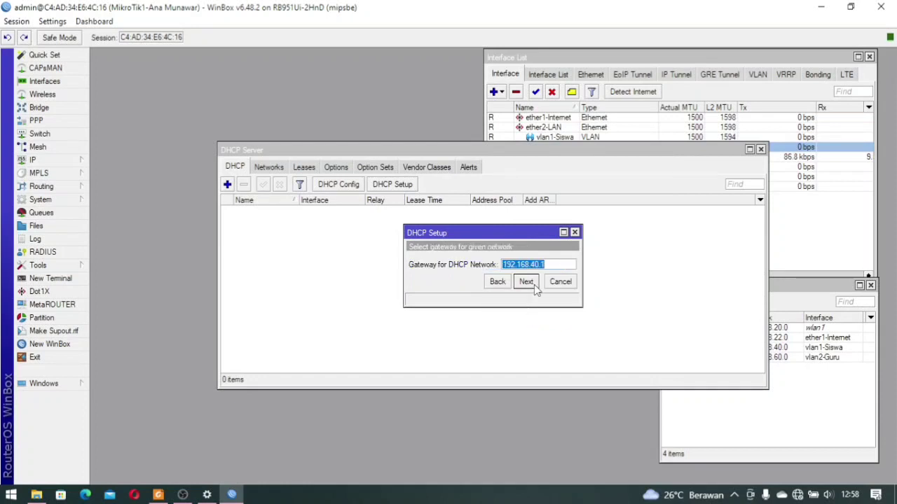
click(534, 289)
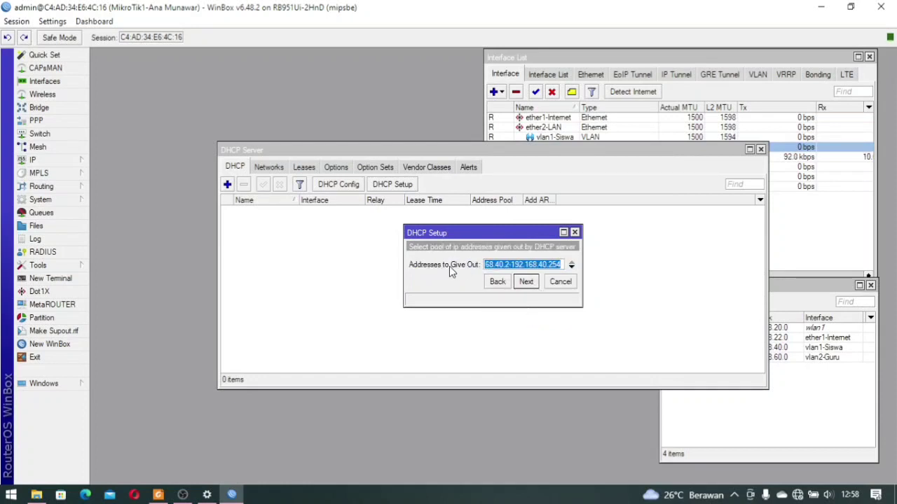
Narrow the pool to 192.168.40.10–192.168.40.50 and finish with DNS 192.168.22.1 and the 10-minute lease
click(507, 265)
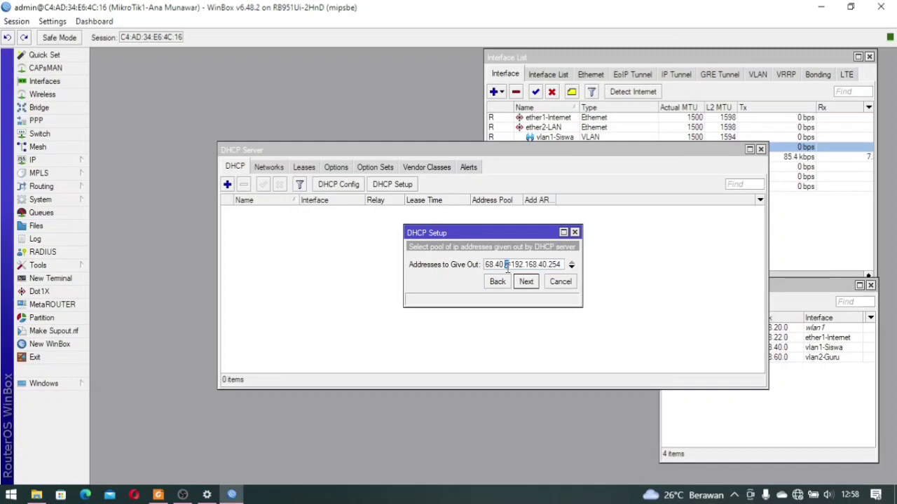
text(0)
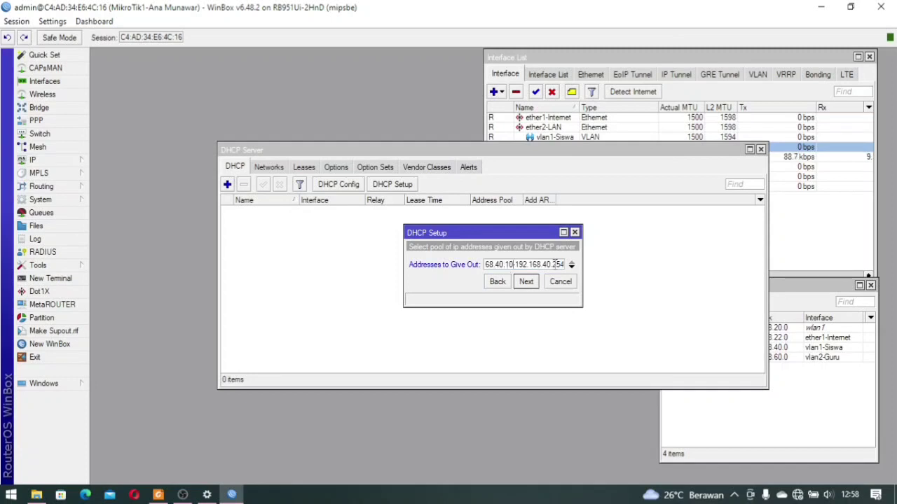
double_click(557, 264)
text(5)
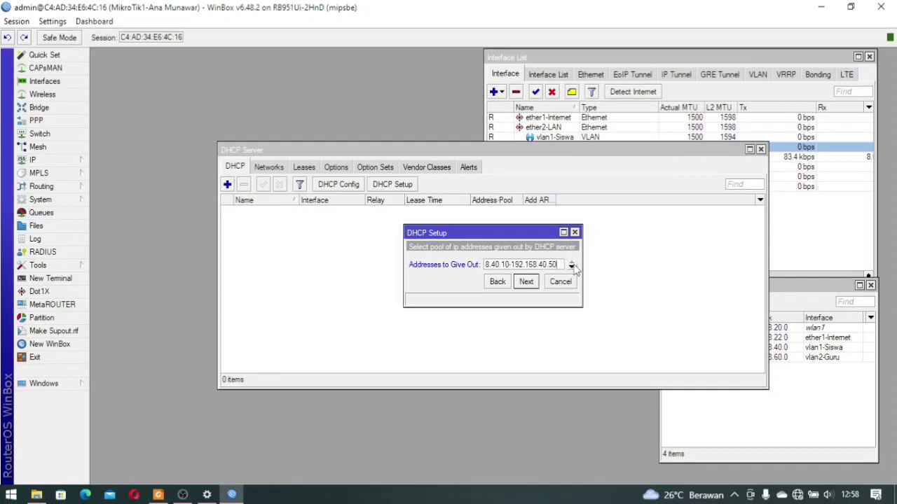
click(529, 282)
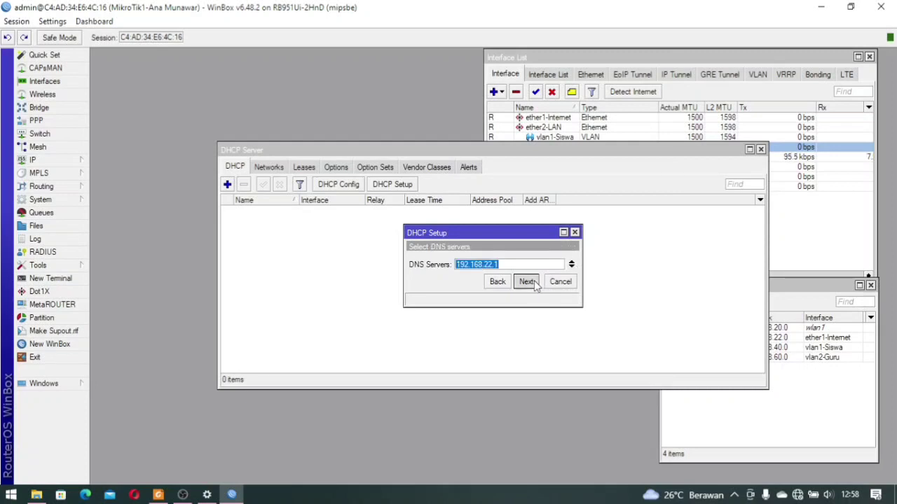
click(529, 282)
click(529, 282)
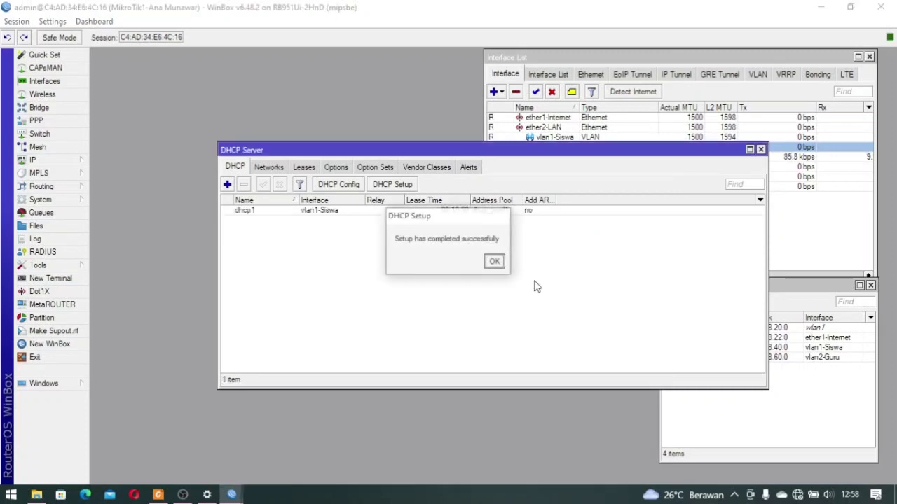
click(495, 262)
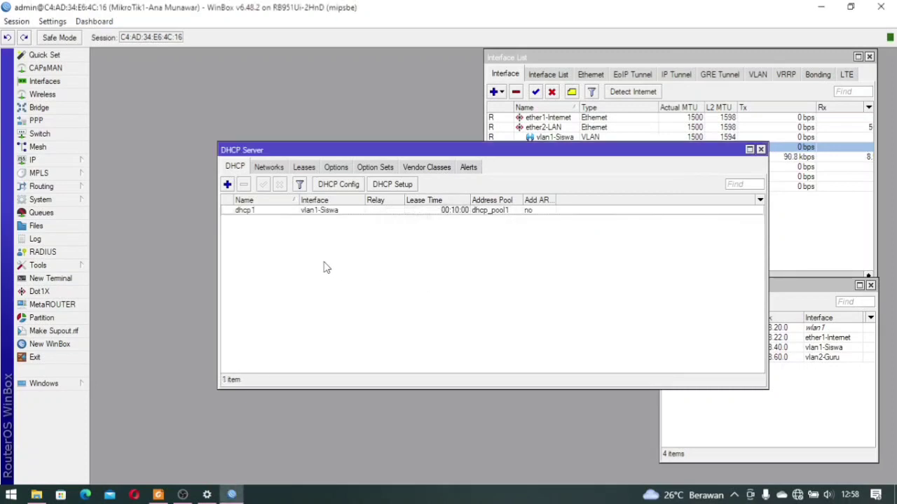
click(391, 185)
Choose vlan2-Guru, accepting address space 192.168.60.0/24 and gateway 192.168.60.1
click(570, 265)
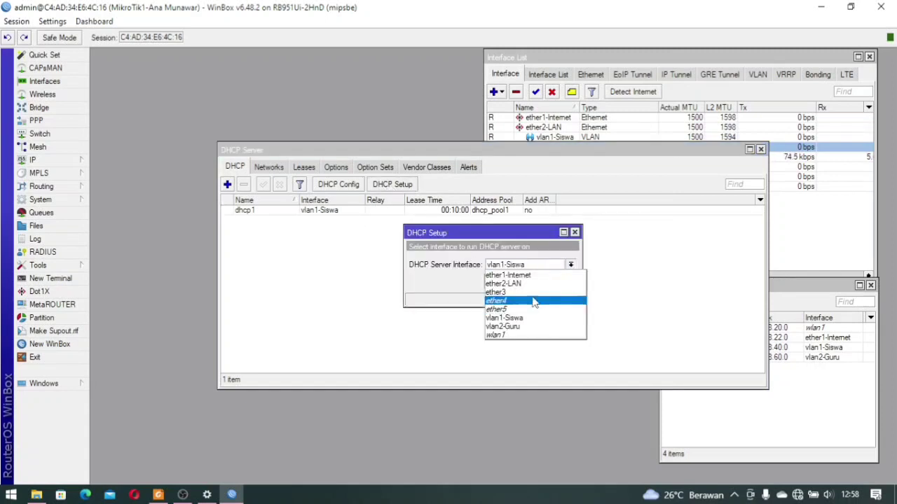
click(533, 326)
click(535, 284)
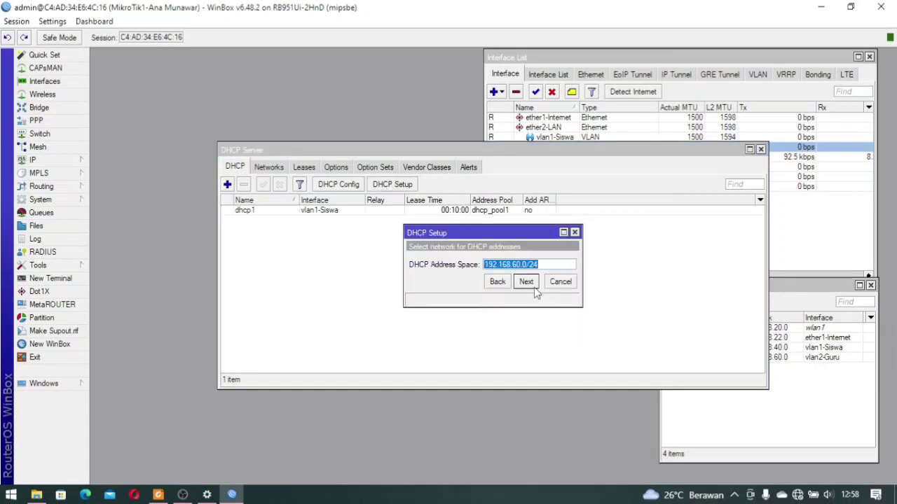
click(535, 286)
click(527, 282)
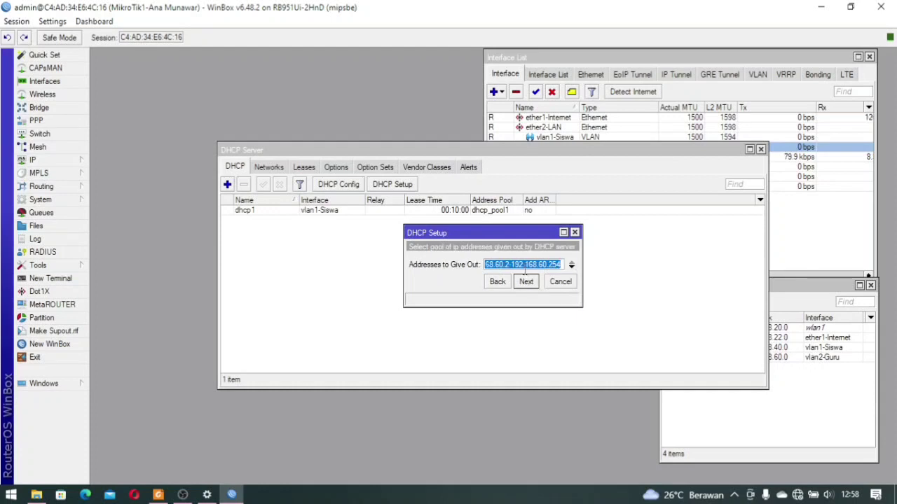
Set the pool to 192.168.60.10–192.168.60.50 and finish with DNS 192.168.22.1 and a 10-minute lease
click(524, 264)
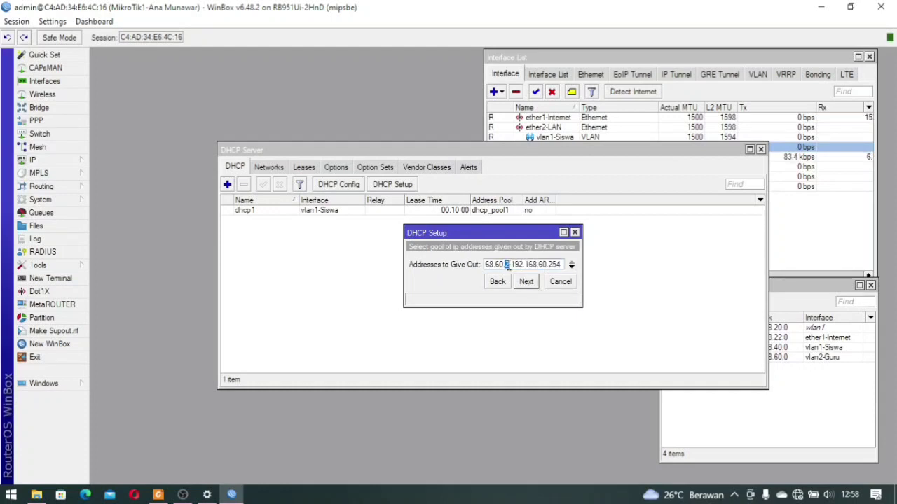
text(10)
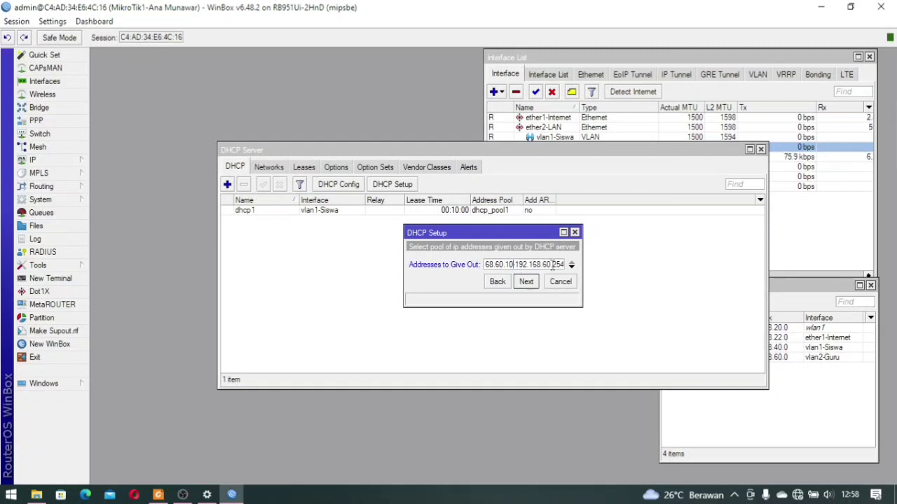
drag(554, 264, 576, 264)
text(50)
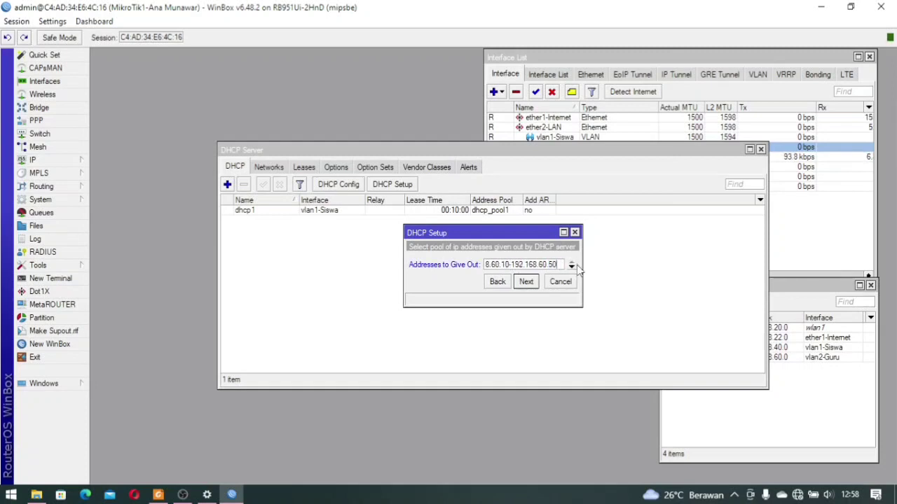
click(537, 282)
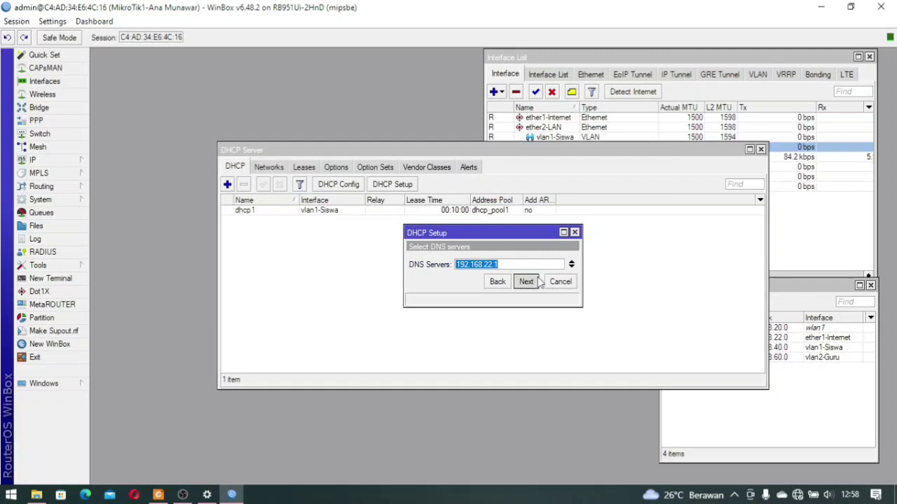
click(537, 282)
click(537, 281)
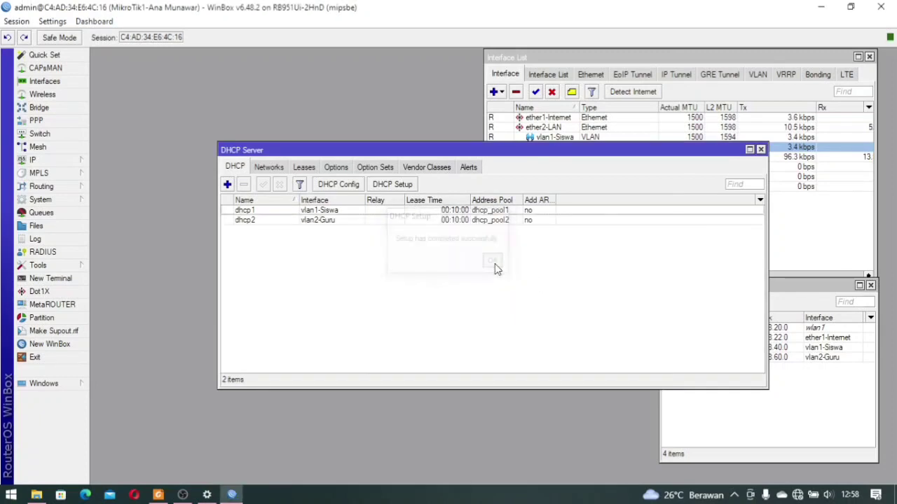
click(495, 264)
Discard a stray New DHCP Server form and run DHCP Setup on wlan1, accepting 192.168.20.0/24 and its gateway
click(227, 184)
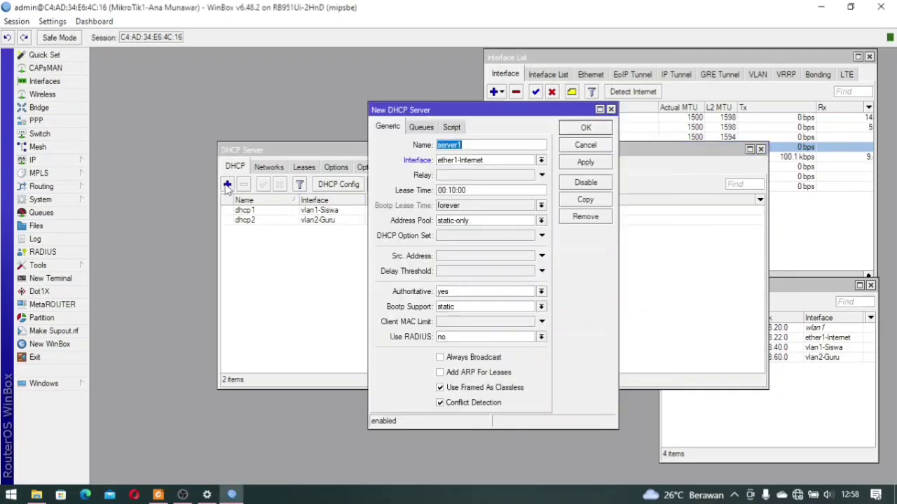
click(587, 147)
click(412, 185)
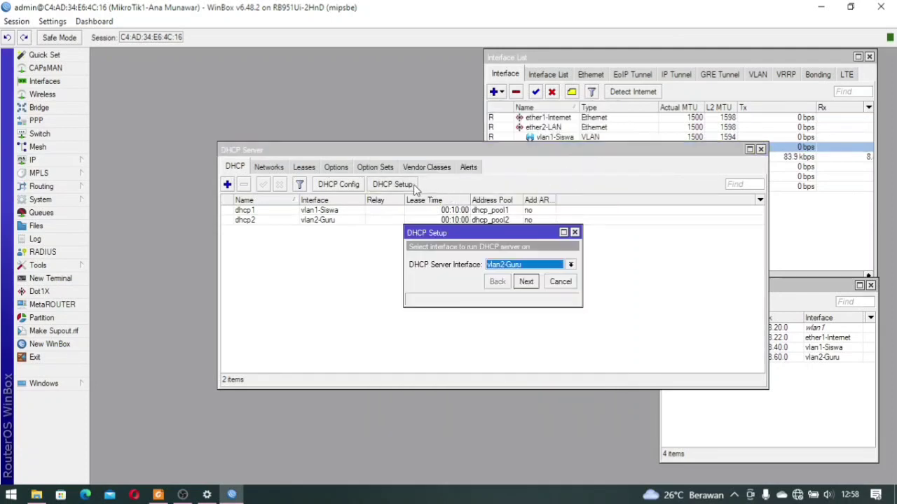
click(571, 265)
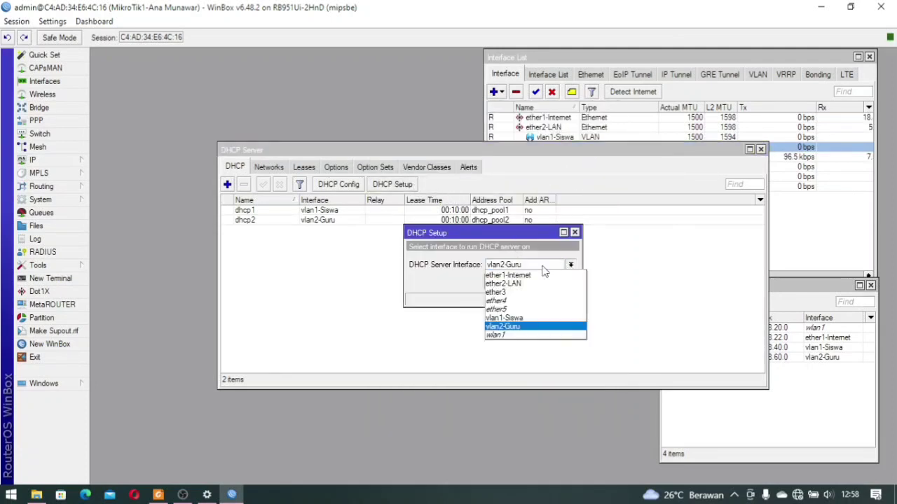
click(516, 335)
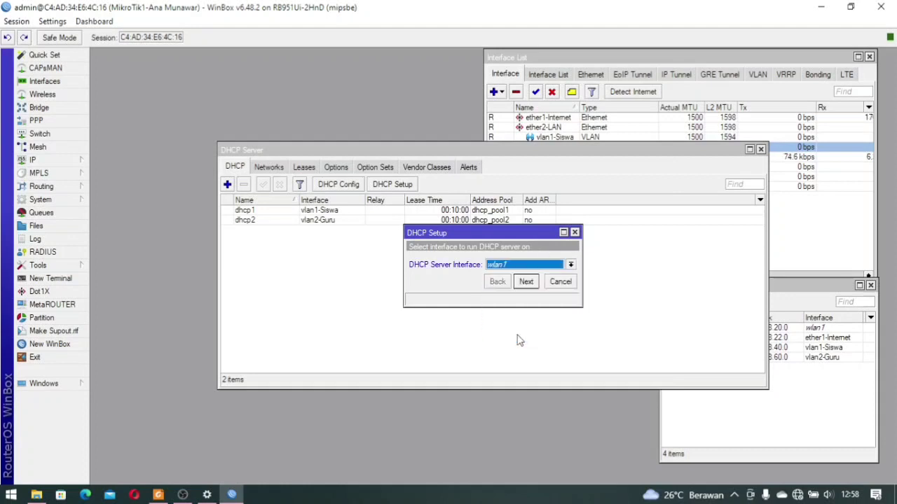
click(528, 286)
click(526, 281)
click(527, 281)
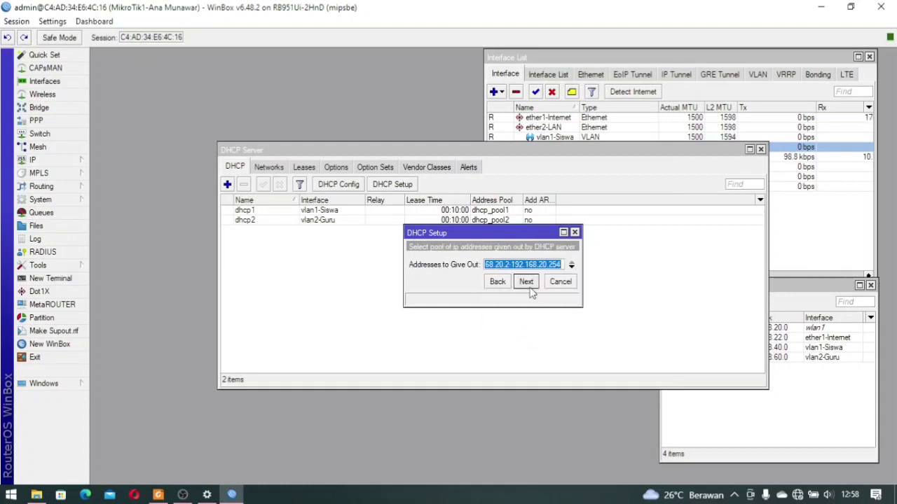
Change the pool to 192.168.20.10–192.168.20.50 and finish with the default DNS and lease
drag(506, 266, 511, 267)
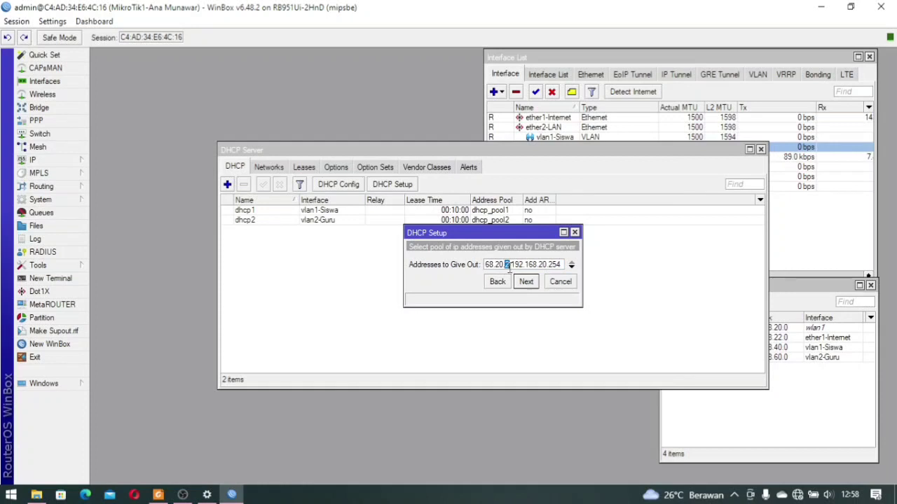
text(10)
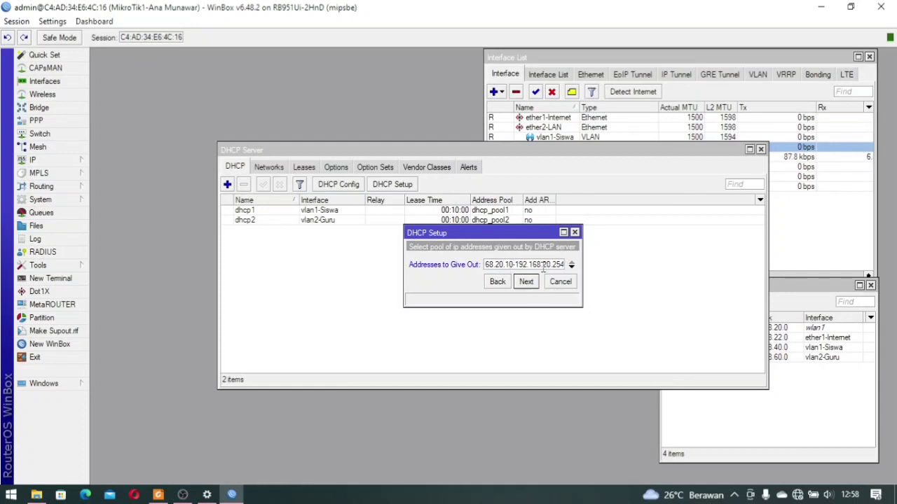
drag(553, 264, 581, 265)
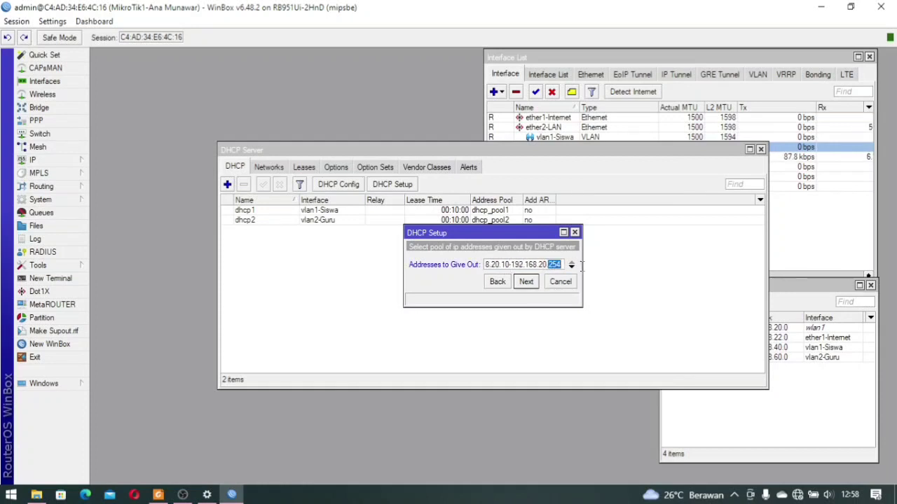
text(50)
click(530, 282)
click(528, 281)
click(527, 281)
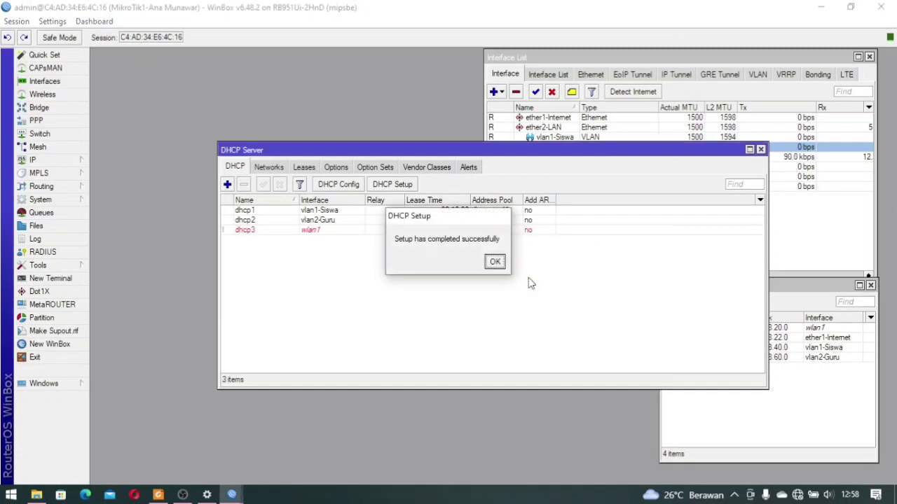
click(501, 268)
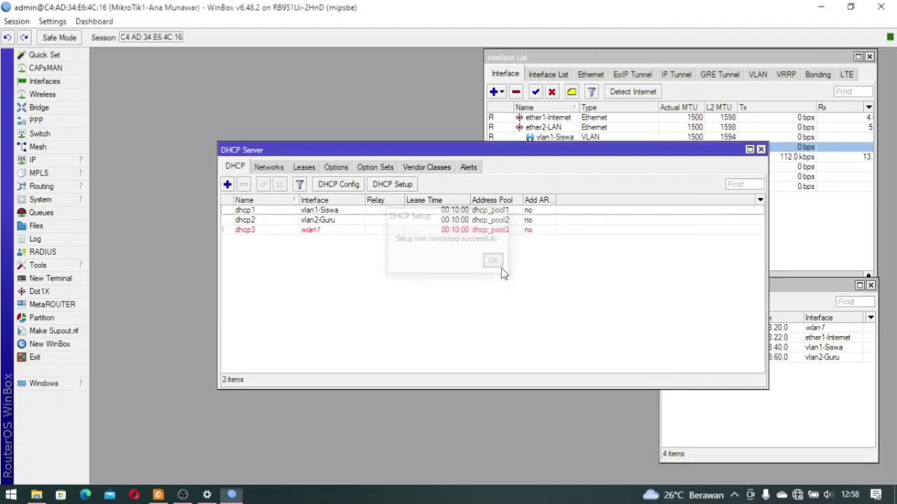
Close the DHCP Server list and bring up Wireless Tables listing wlan1
click(761, 150)
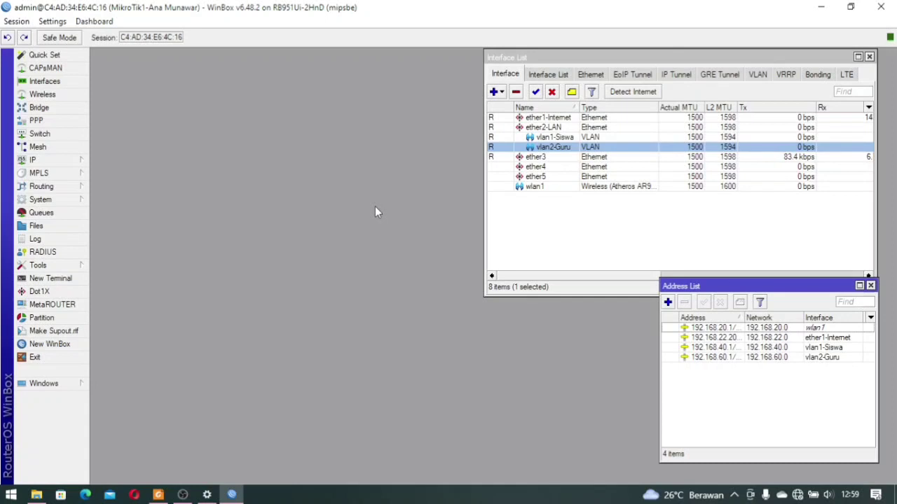
click(80, 98)
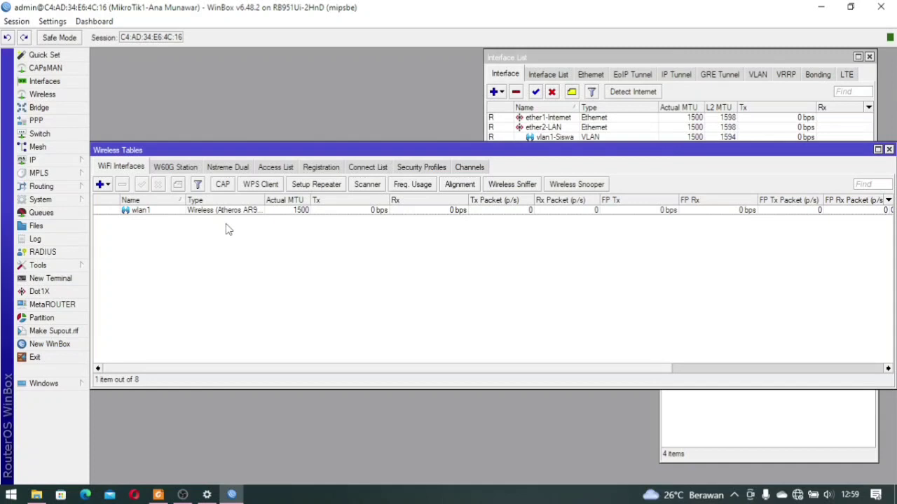
Set wlan1 to ap bridge mode with SSID UKK_209 and the default security profile
double_click(163, 213)
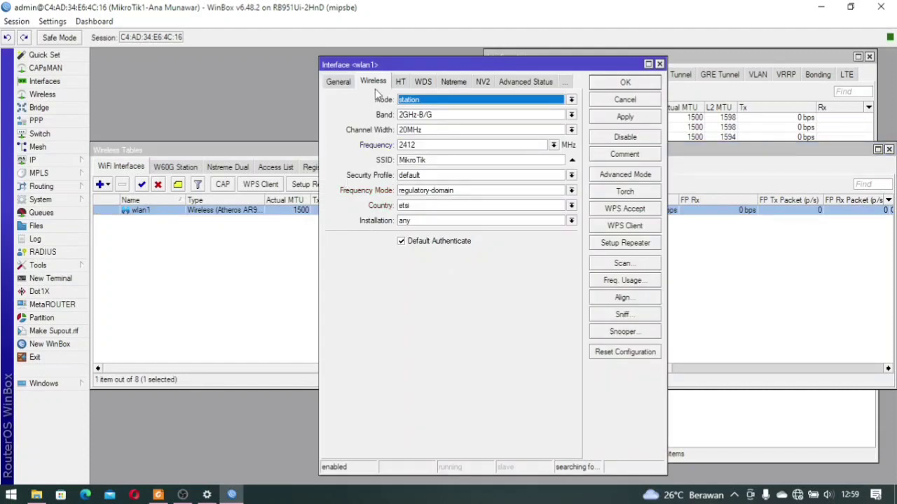
click(430, 103)
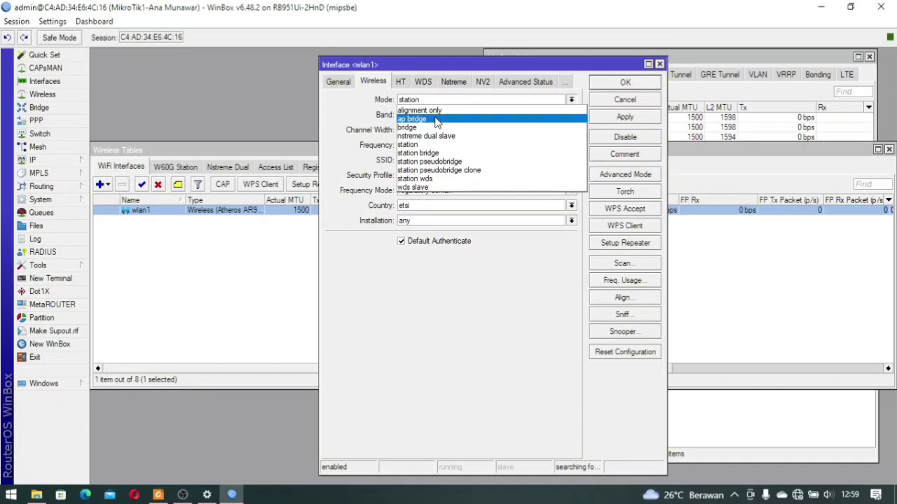
click(435, 119)
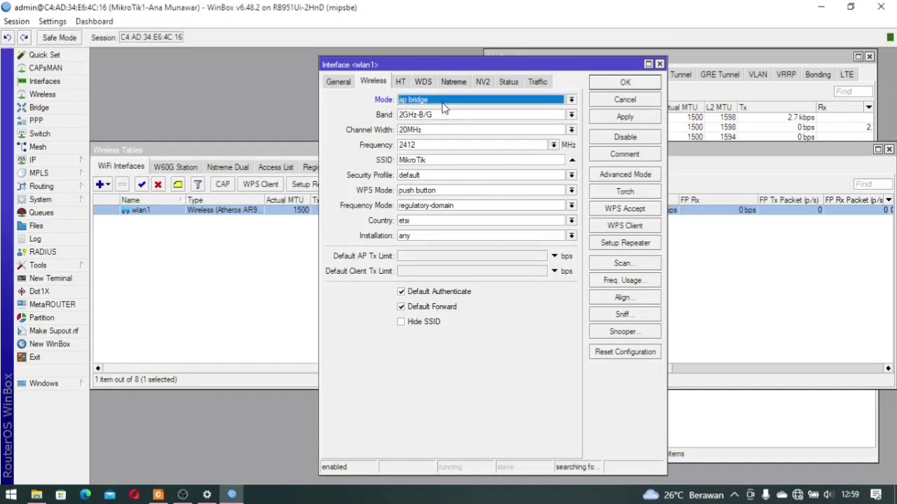
double_click(420, 161)
text(UKK)
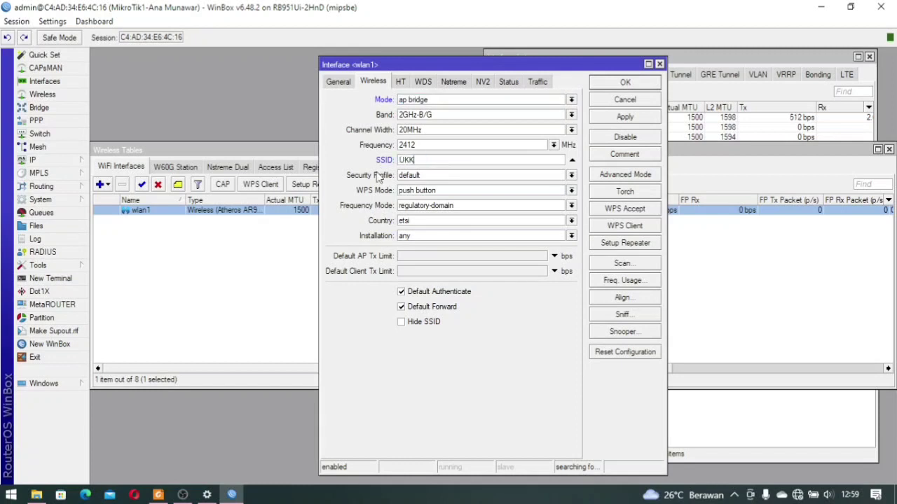
text(_209)
click(446, 176)
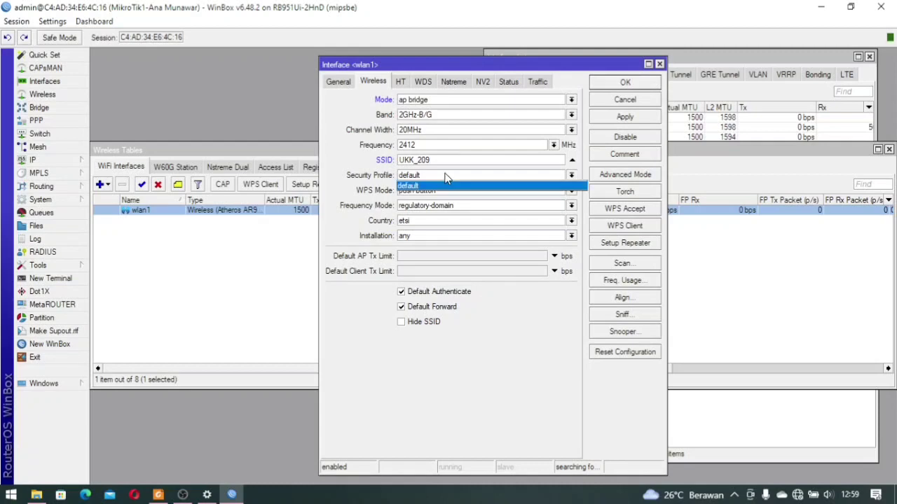
click(445, 176)
click(446, 176)
click(445, 176)
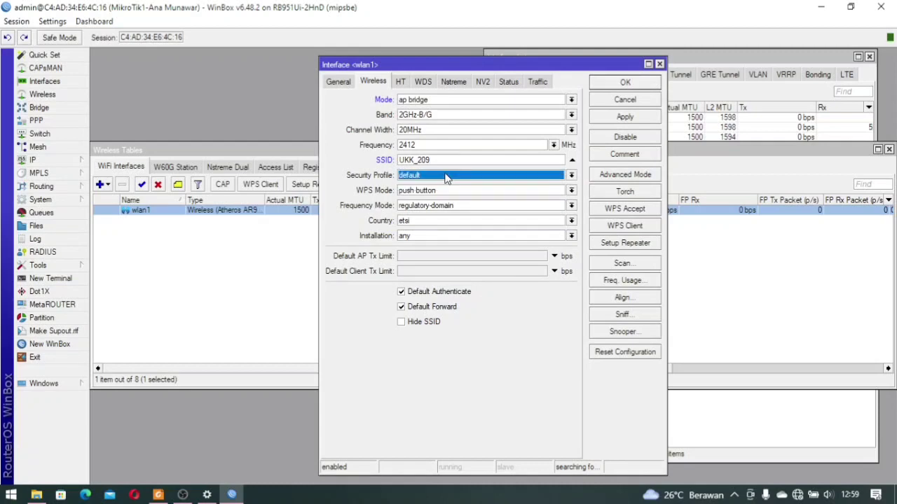
click(626, 84)
click(404, 262)
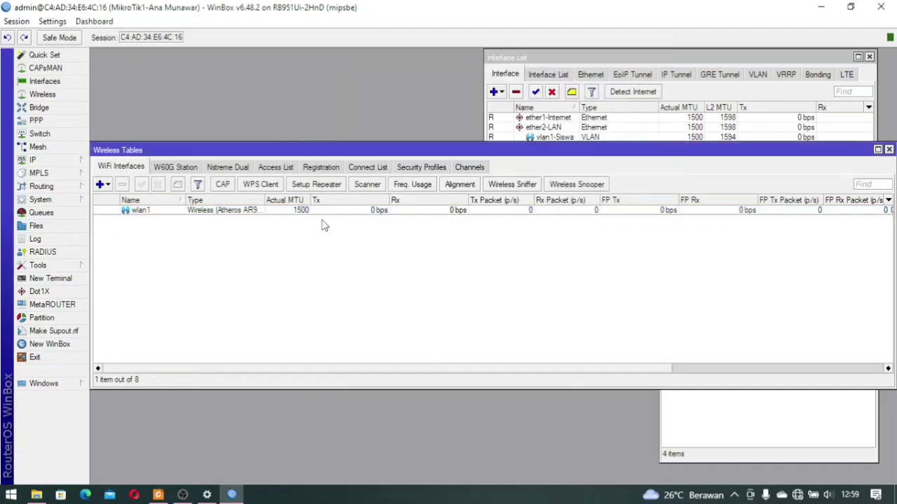
Create security profile profile1 using dynamic keys, WPA2 PSK and a pre-shared key
click(421, 168)
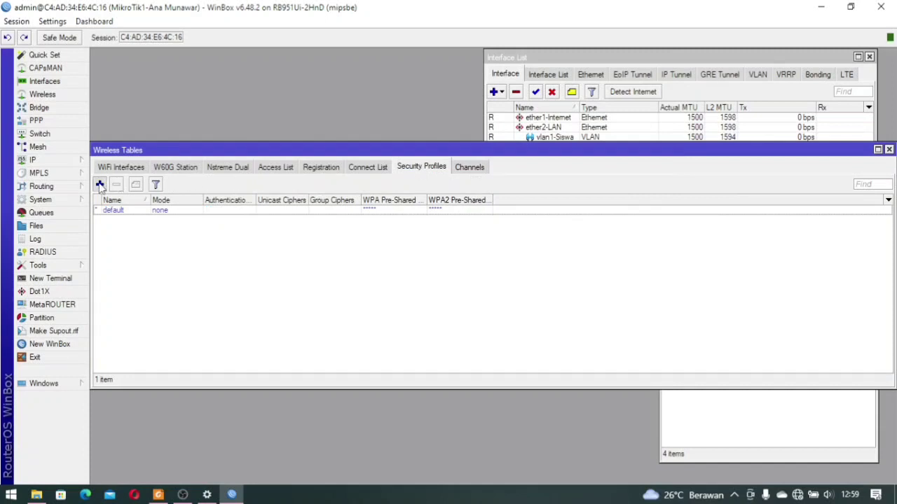
click(100, 185)
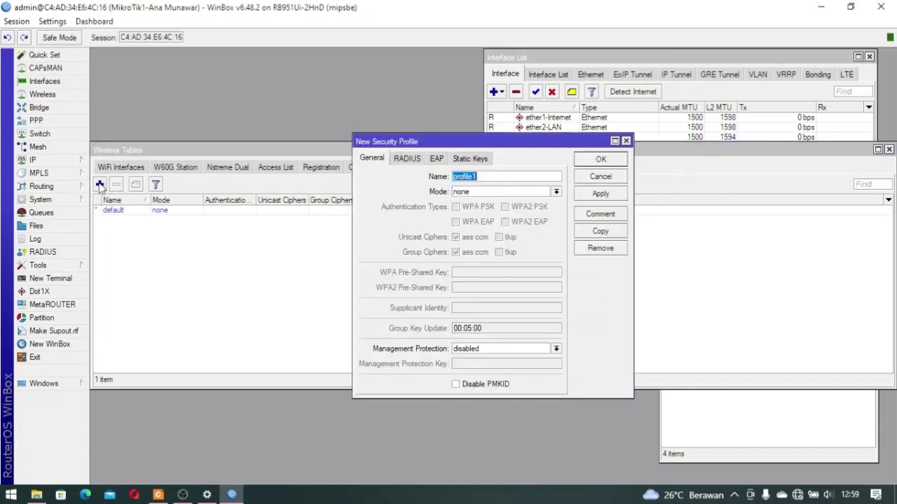
click(495, 192)
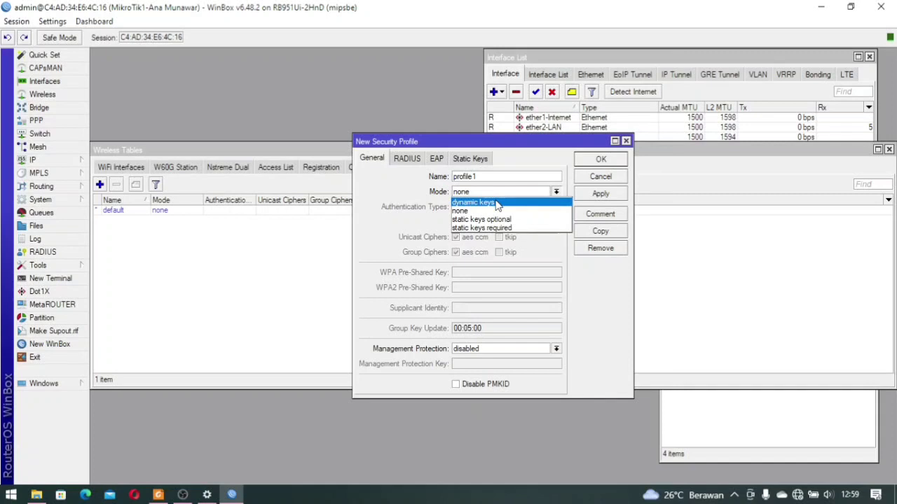
click(496, 204)
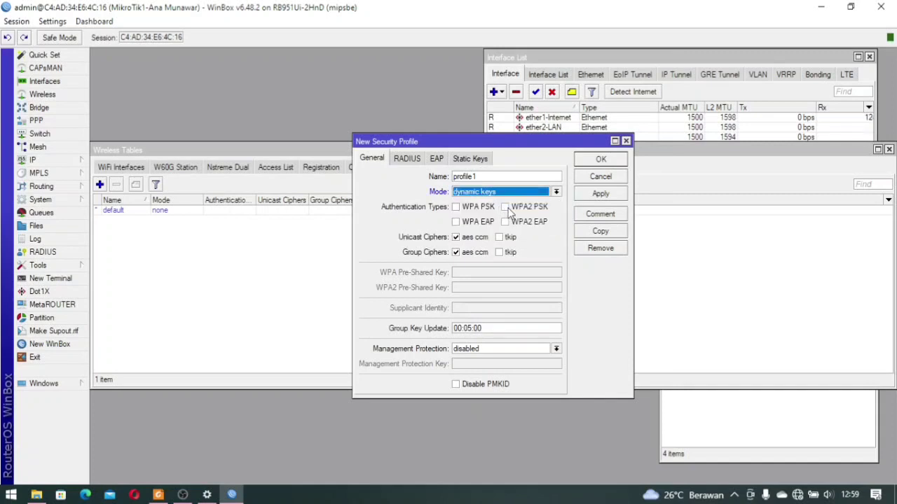
click(506, 209)
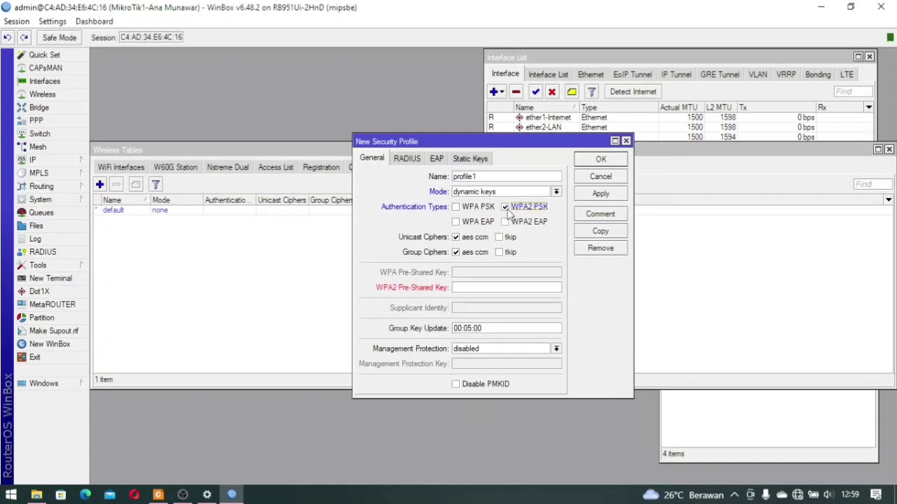
click(483, 287)
text(***)
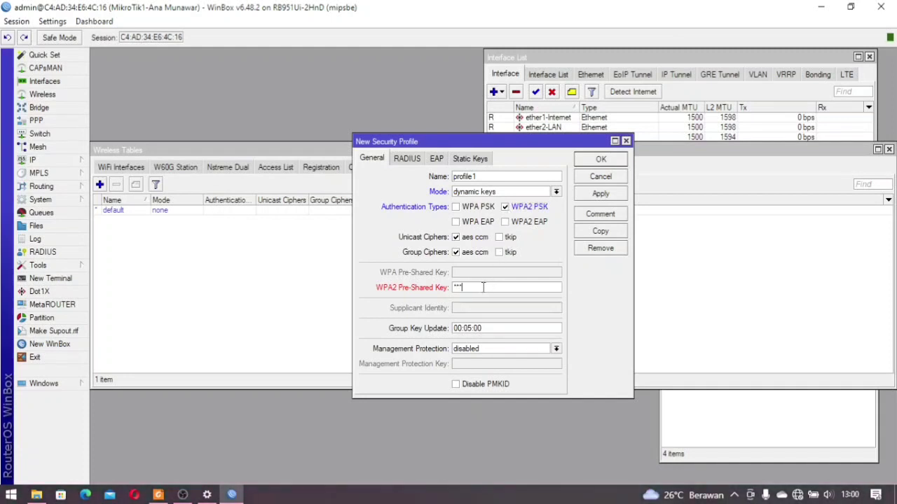
text(****)
click(601, 164)
click(177, 223)
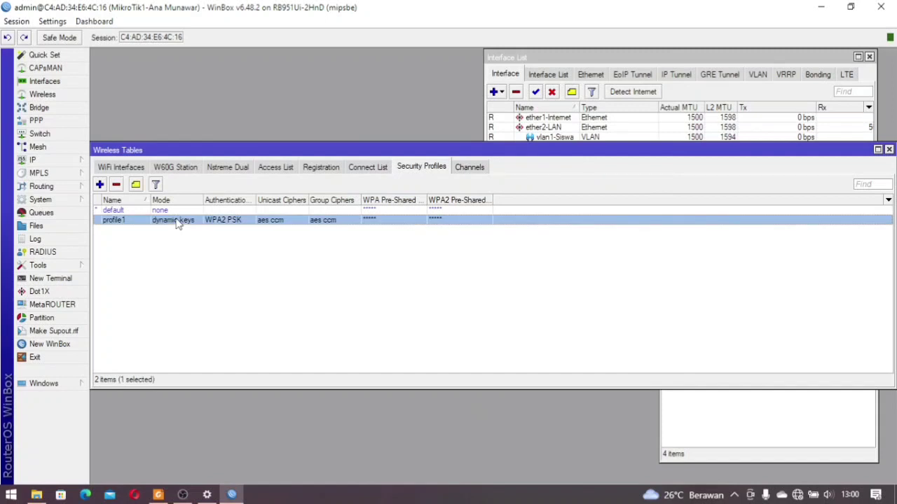
Assign profile1 as the security profile of wlan1 and save it
click(126, 169)
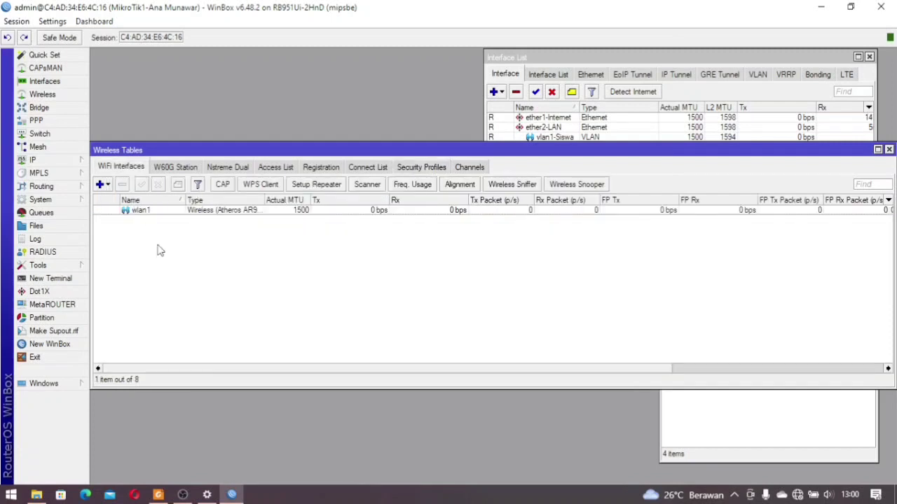
double_click(158, 217)
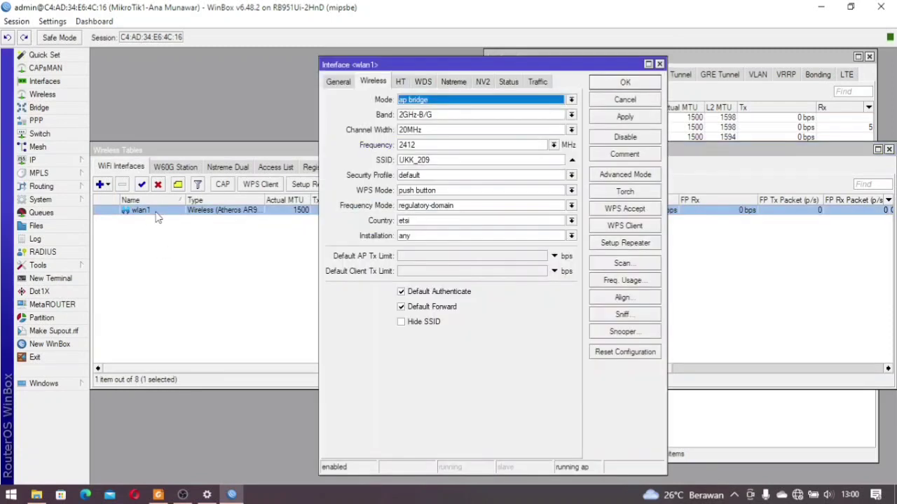
click(420, 175)
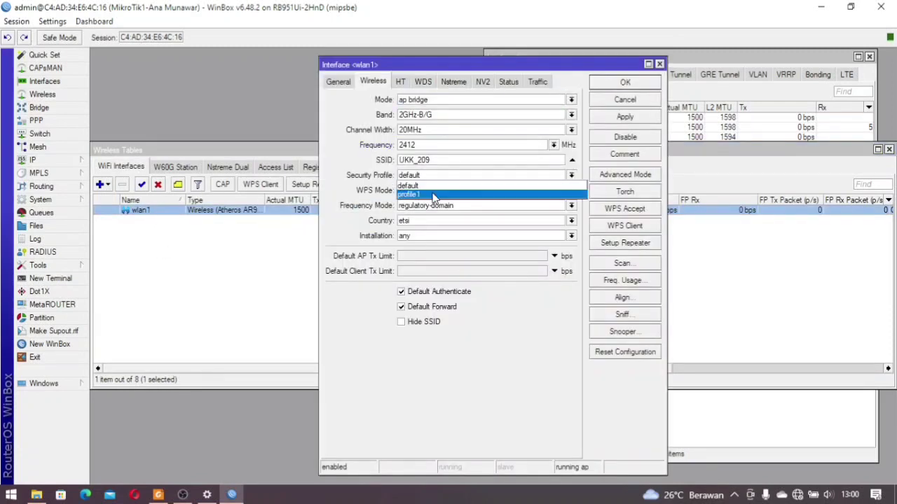
click(434, 195)
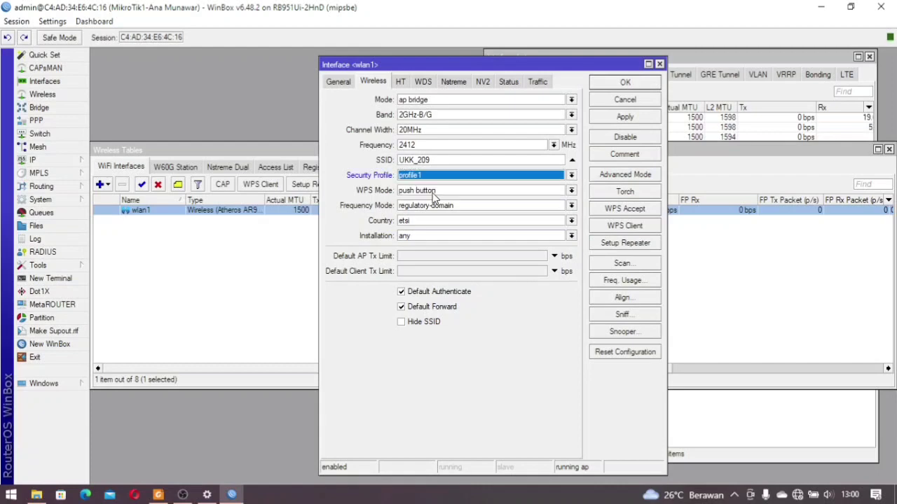
click(629, 85)
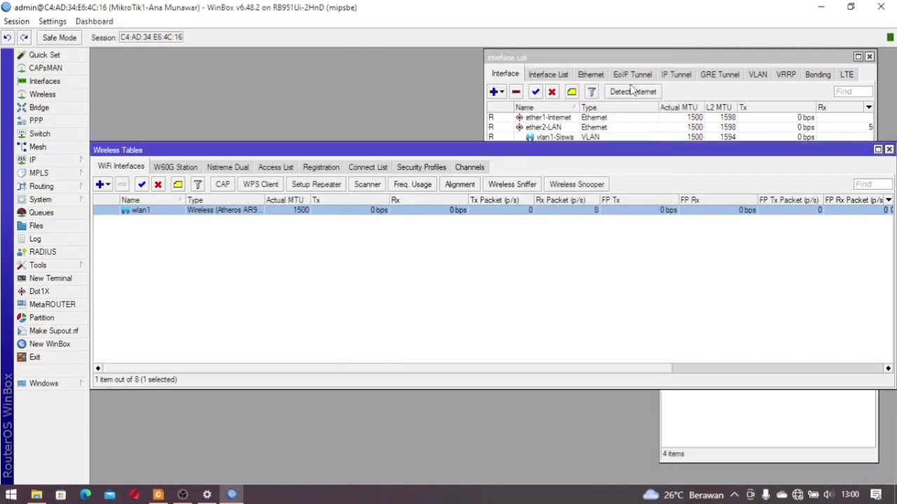
click(477, 231)
Close Wireless Tables and show the Hotspot servers list under IP > Hotspot
click(889, 150)
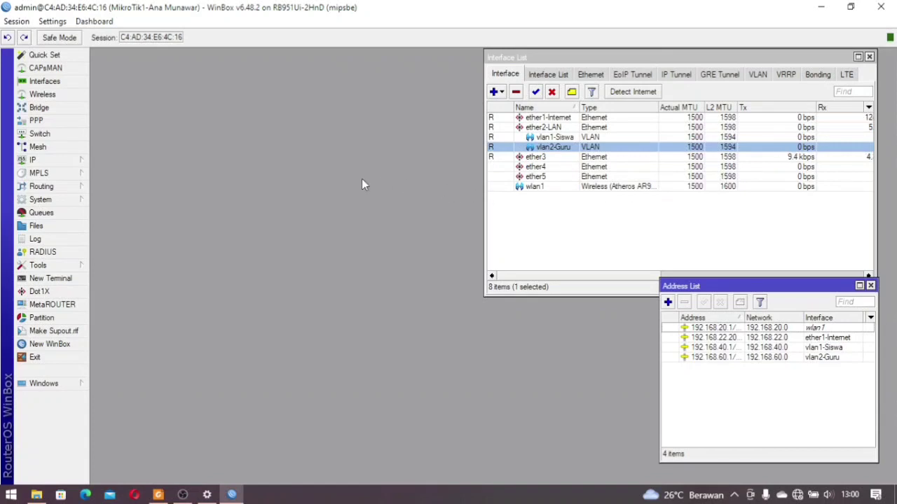
click(76, 161)
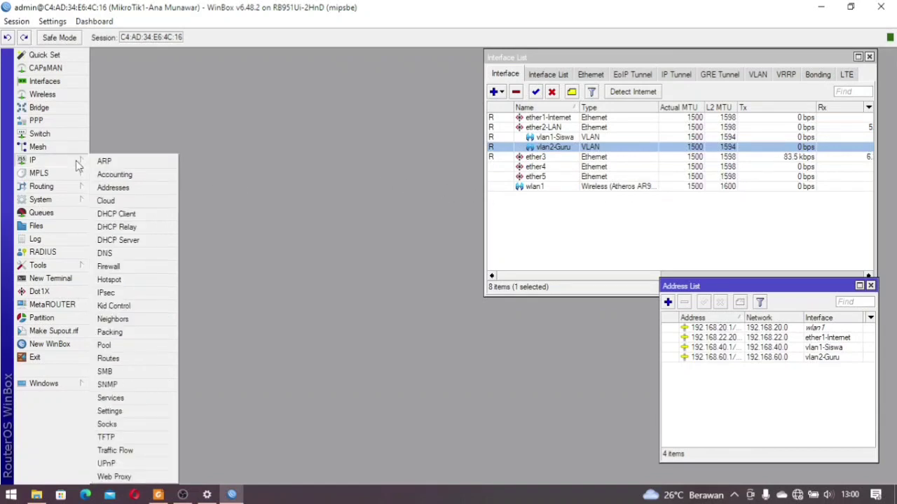
click(139, 280)
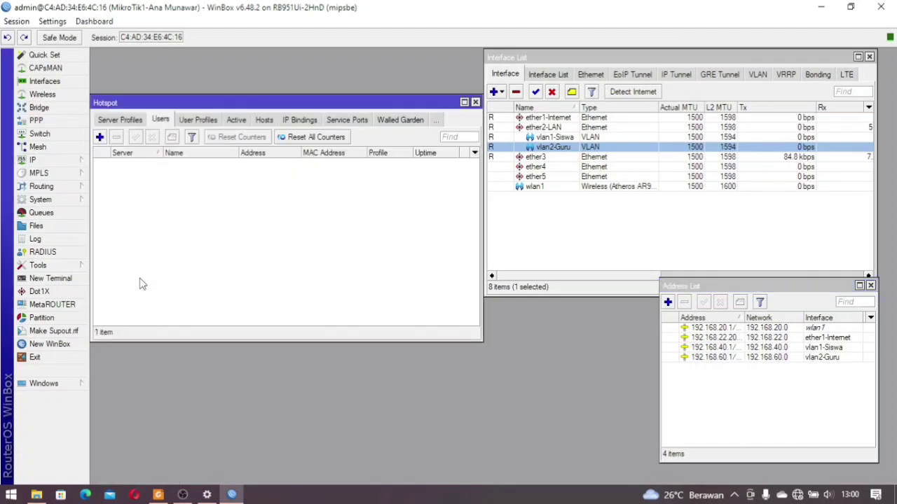
click(112, 121)
click(109, 121)
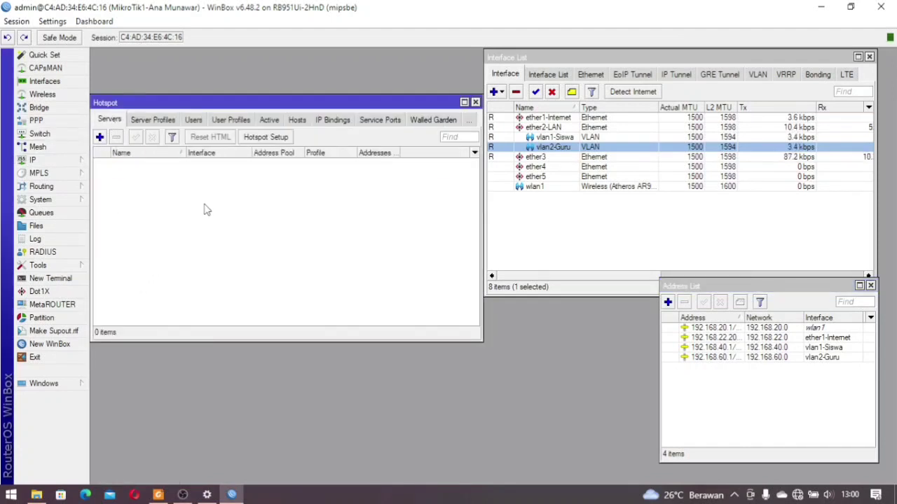
Run Hotspot Setup on wlan1 with address 192.168.20.1/24, pool 192.168.20.10-192.168.20.50, no certificate, DNS 192.168.22.1
click(266, 138)
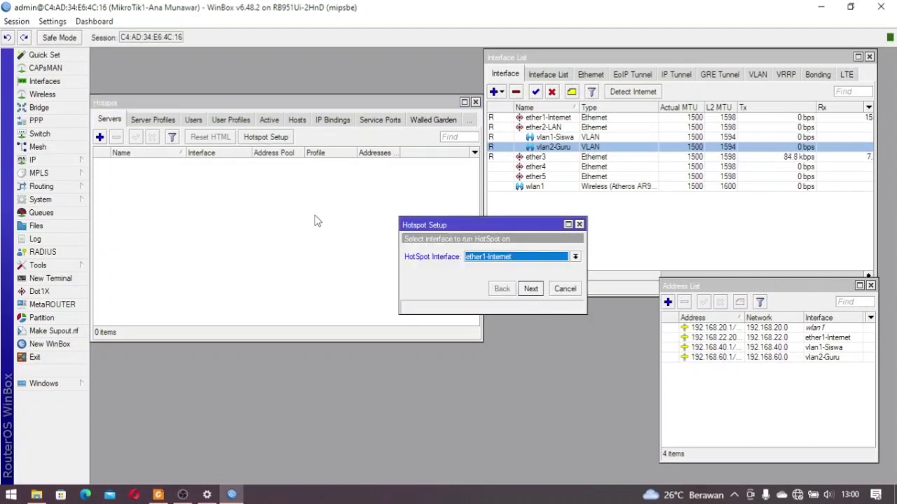
click(514, 259)
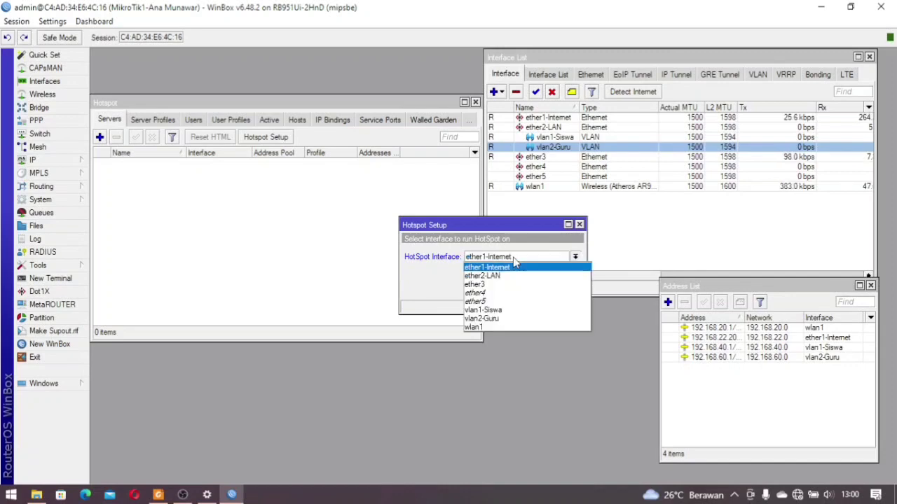
click(516, 327)
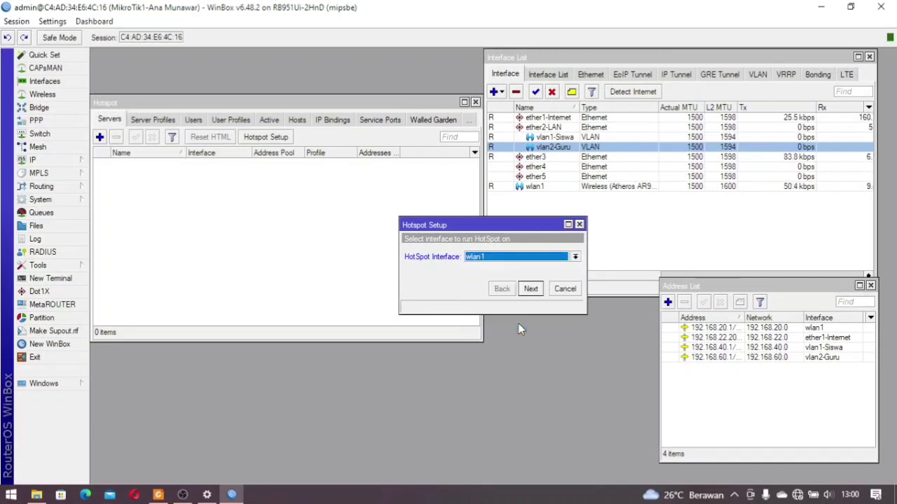
click(530, 289)
click(531, 290)
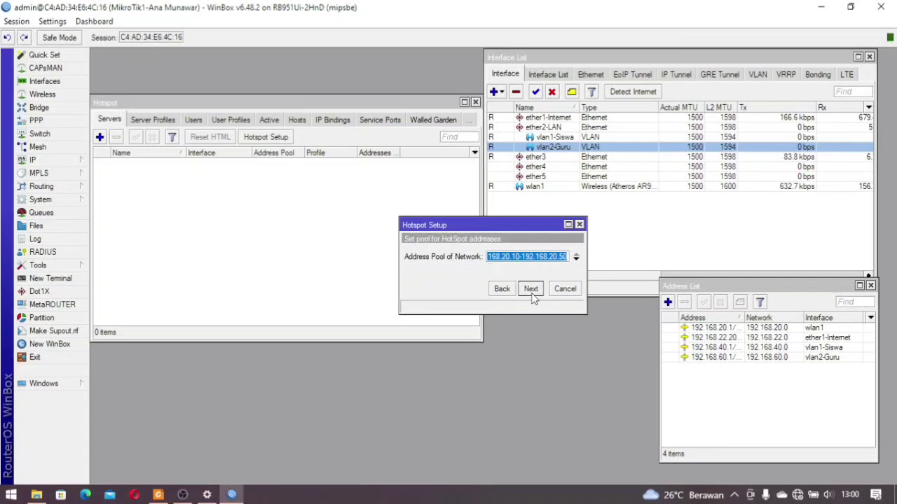
click(531, 289)
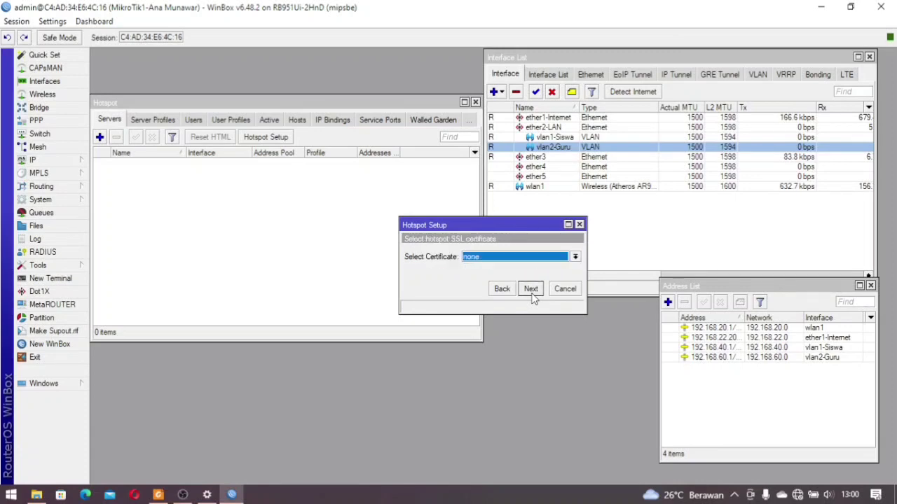
click(531, 289)
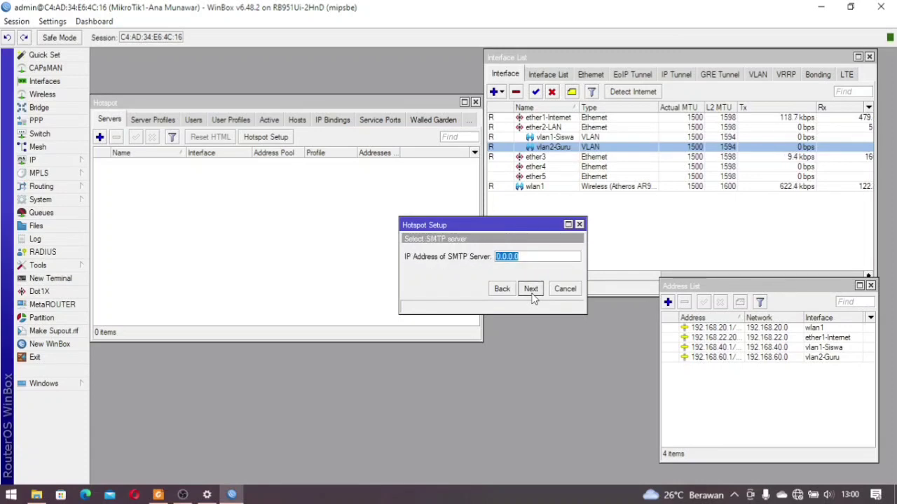
click(530, 289)
click(530, 289)
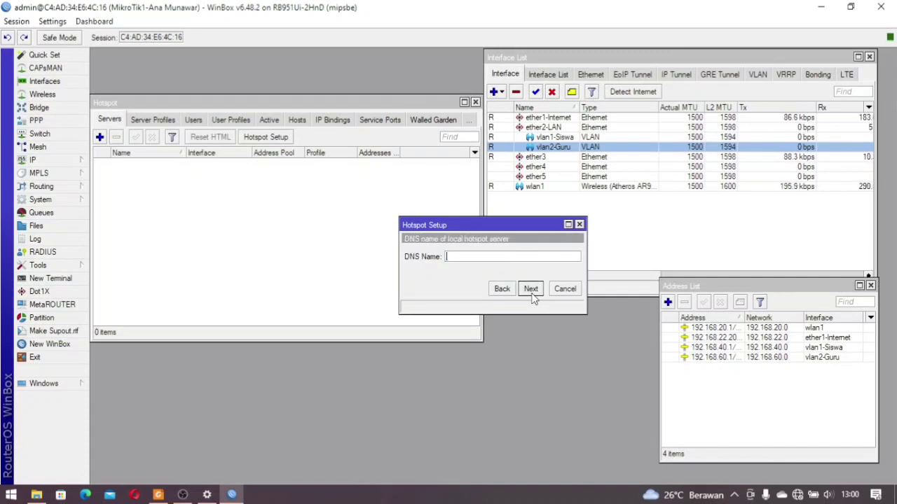
Set the hotspot DNS name to portalsmk.sch.id and finish with the default local user
click(476, 259)
text(port)
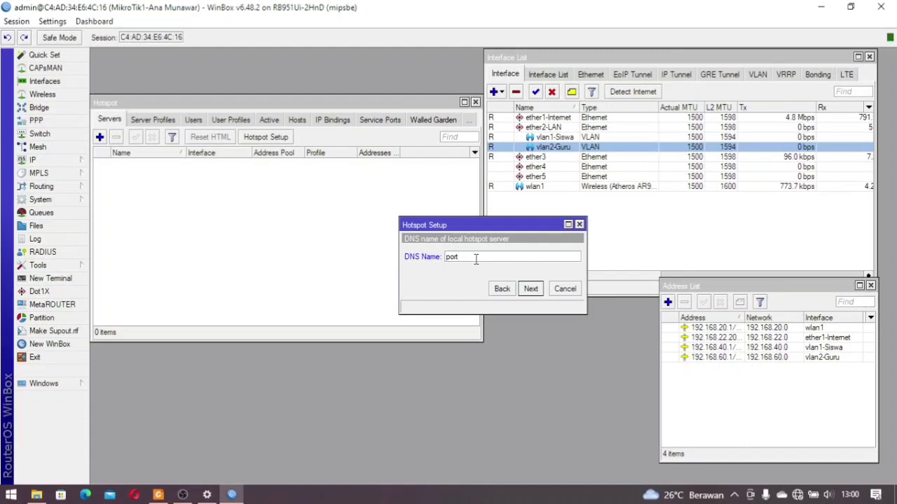
text(alt)
text(smksc)
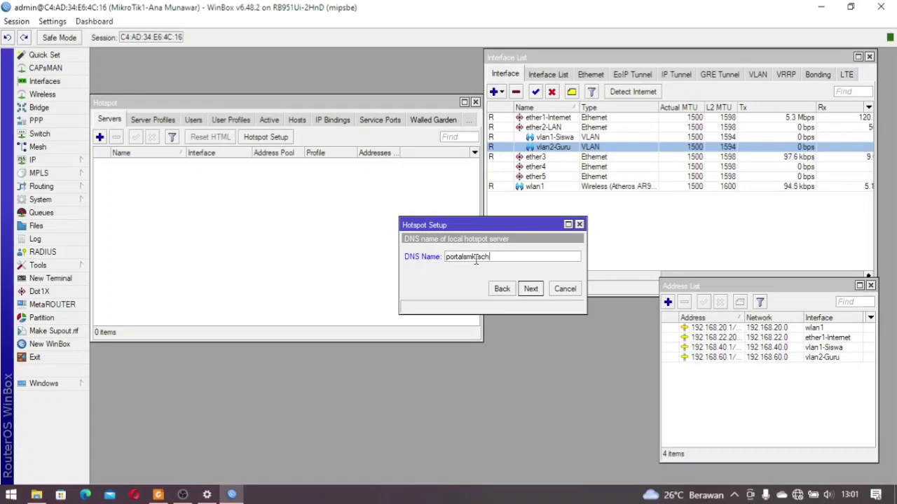
text(h.id)
click(530, 290)
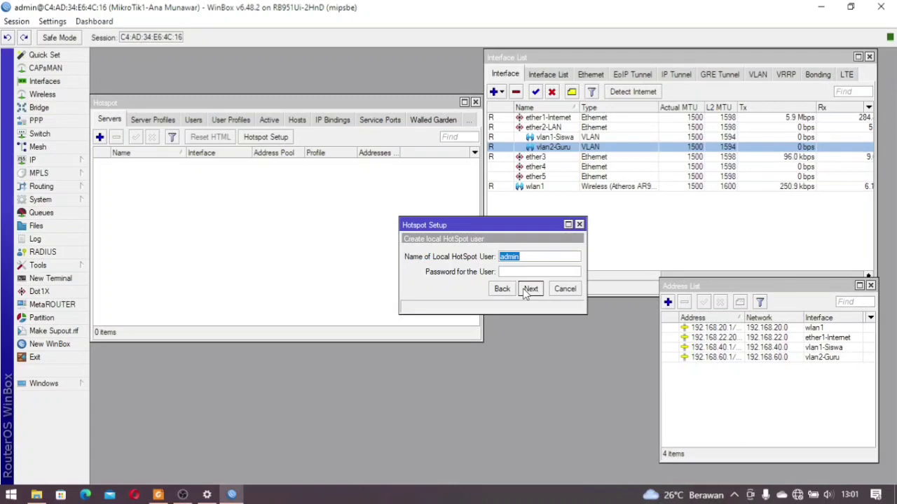
click(527, 290)
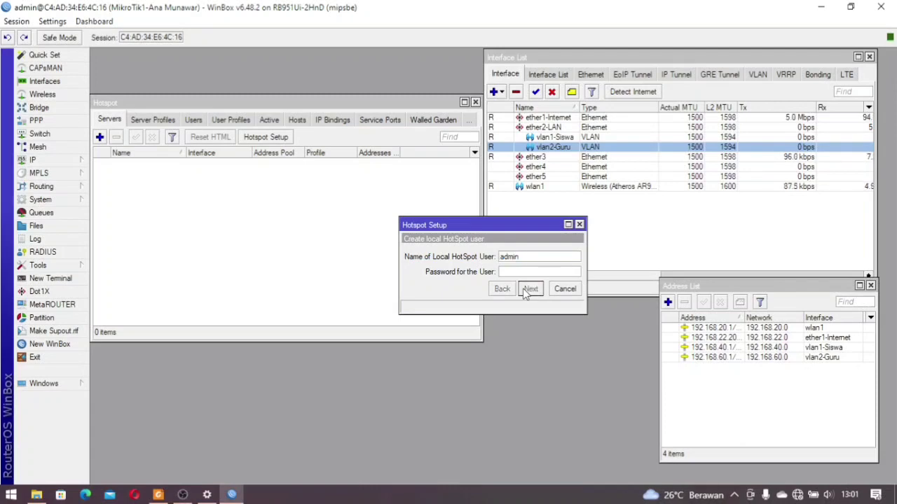
click(495, 263)
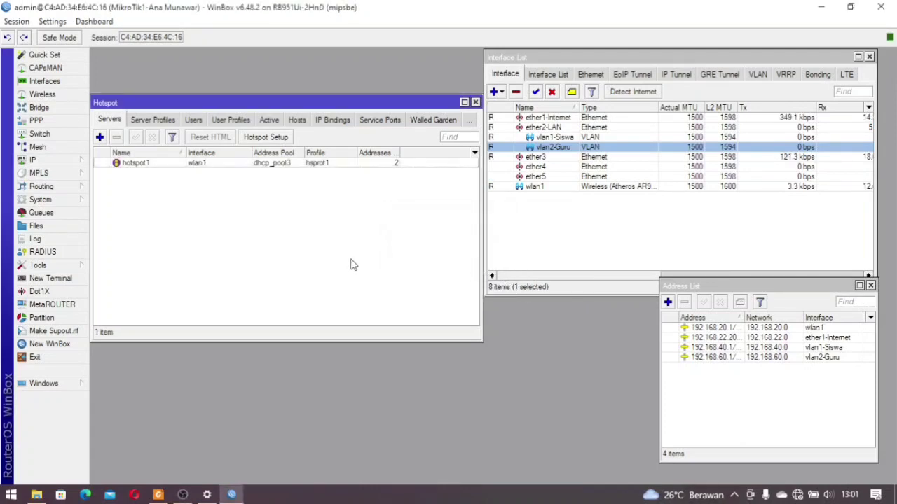
Add user profile Kepala Sekolah with a 512k/512k rate limit
click(185, 166)
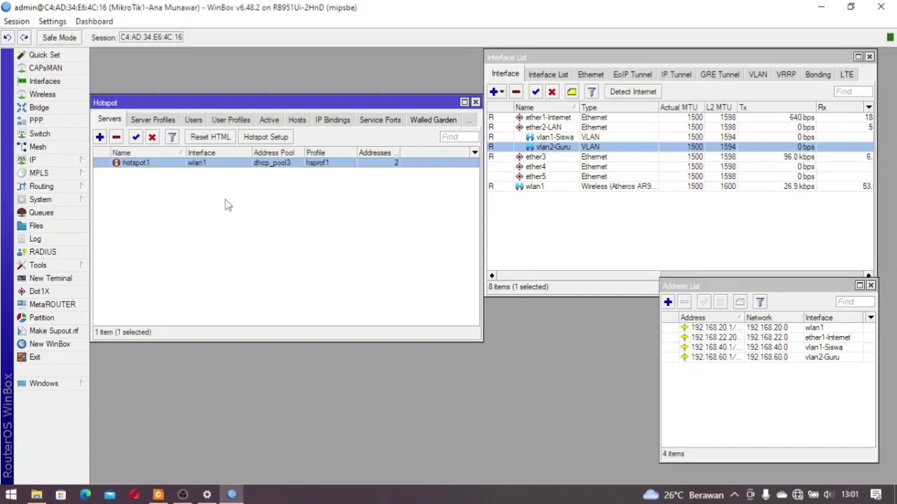
click(231, 119)
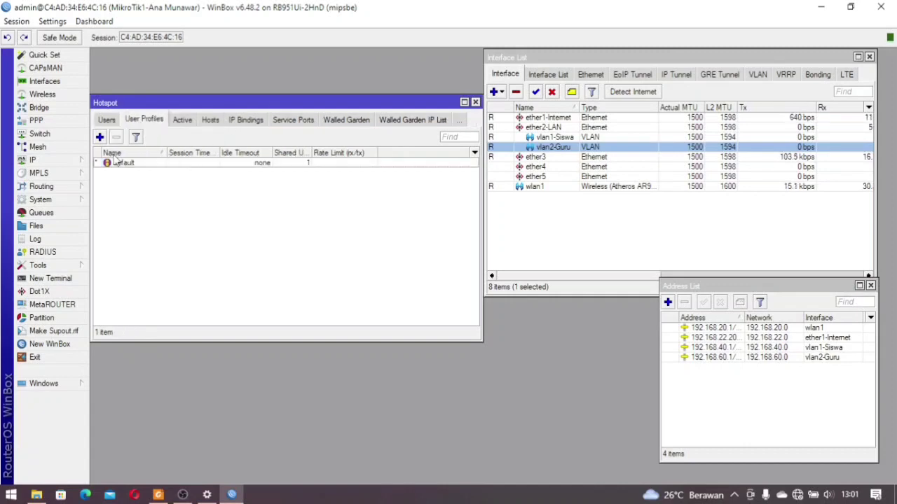
click(100, 137)
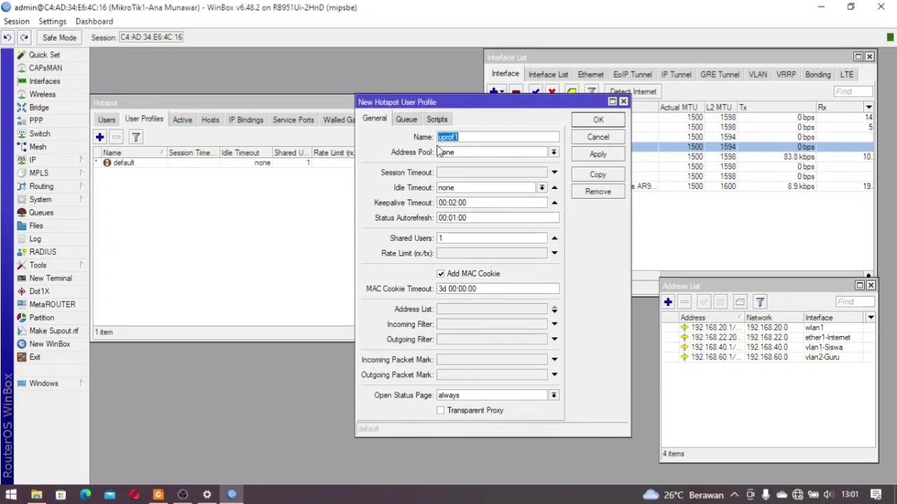
text(Kepala Sekolah)
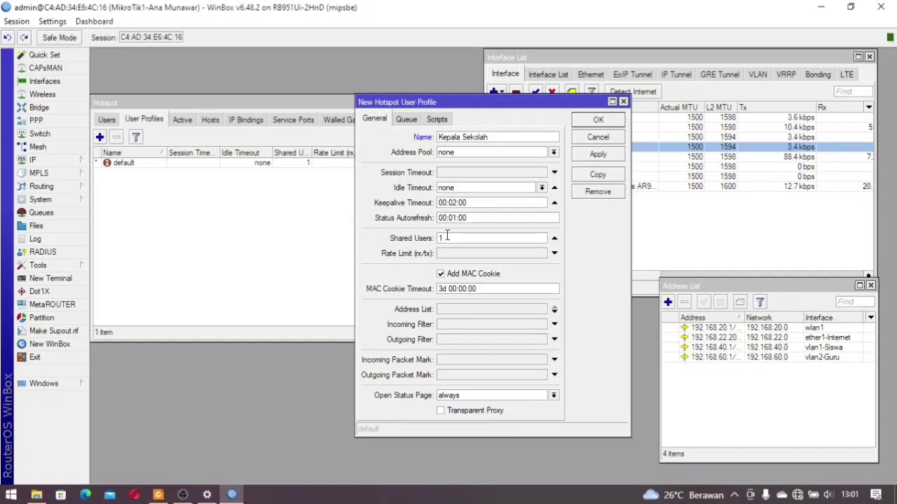
click(440, 255)
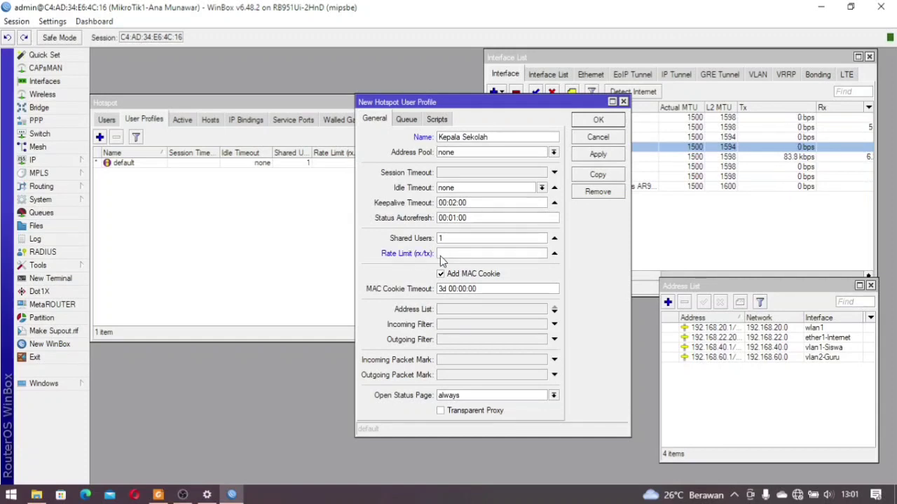
text(512k/512k)
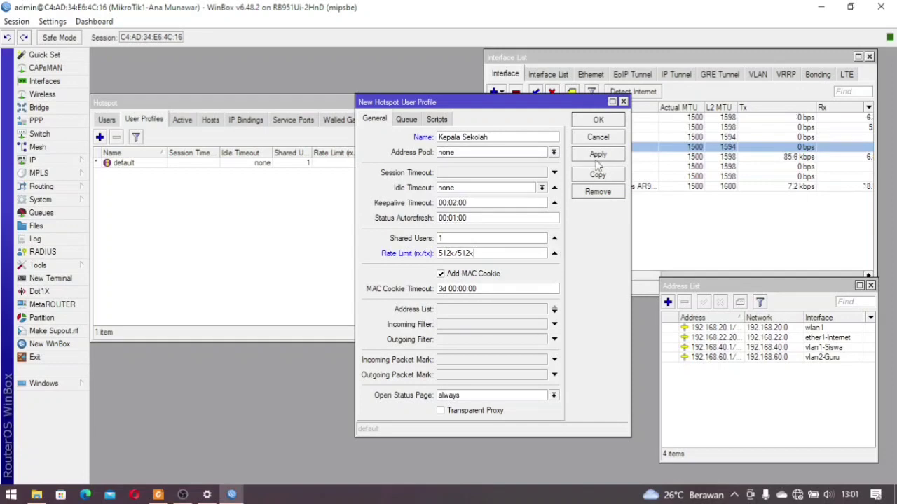
click(601, 123)
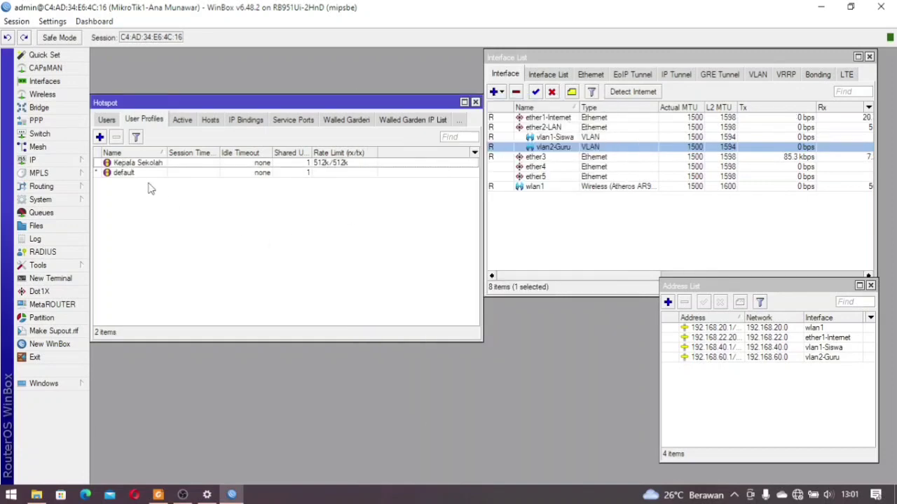
Add user profile Guru with a 256k/256k rate limit
click(99, 138)
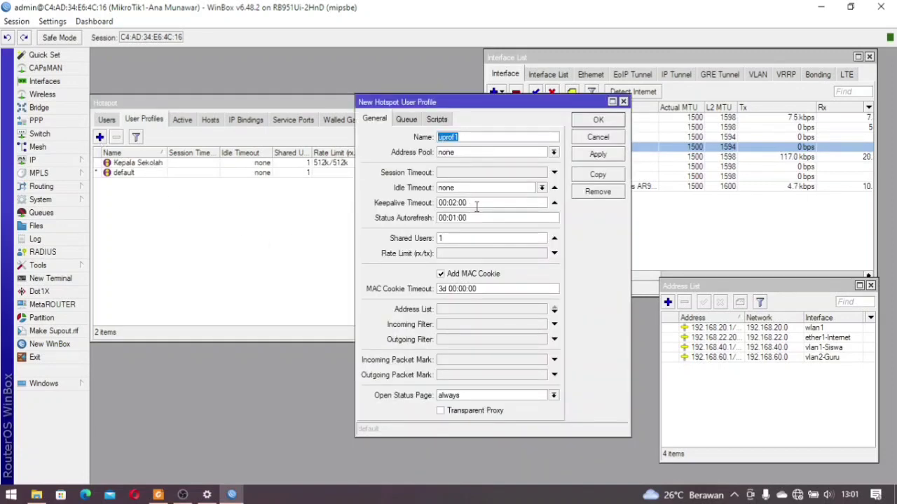
text(Guru)
click(489, 253)
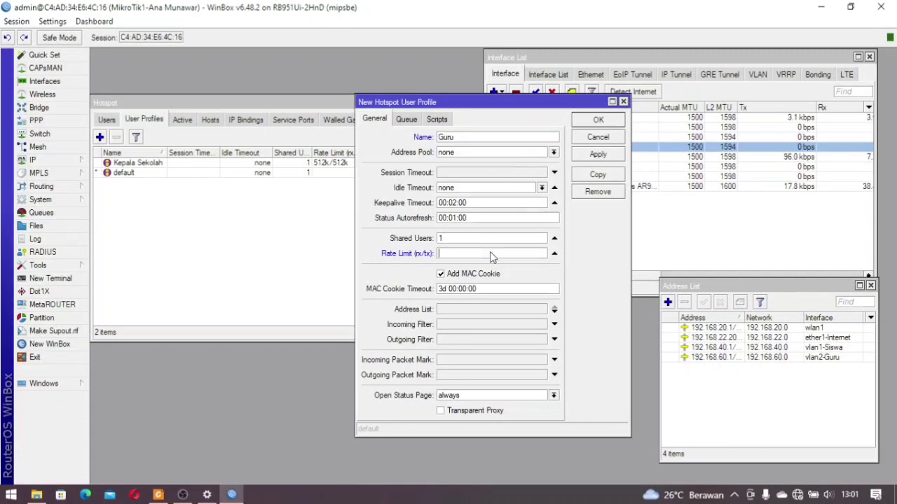
text(256k/)
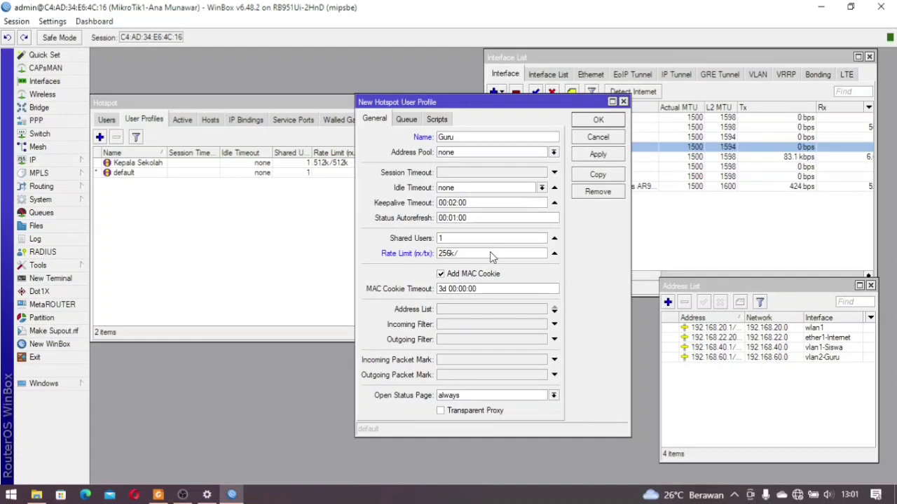
text(256k)
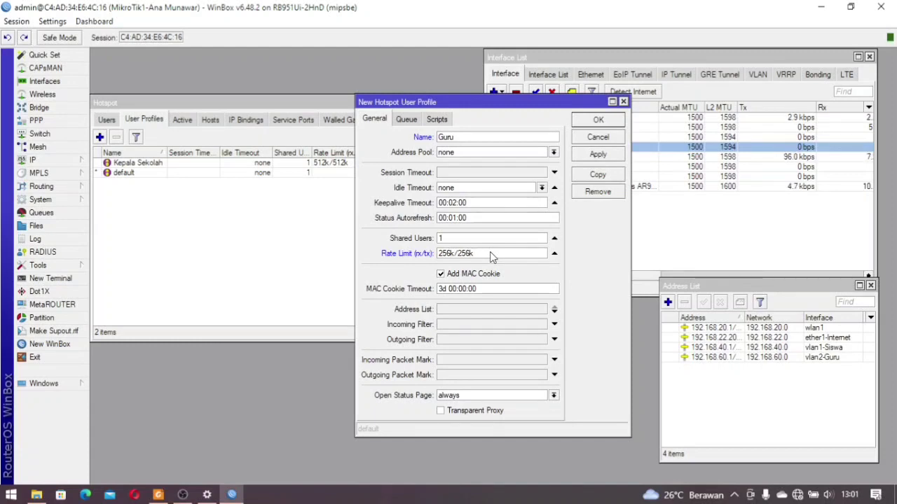
click(597, 122)
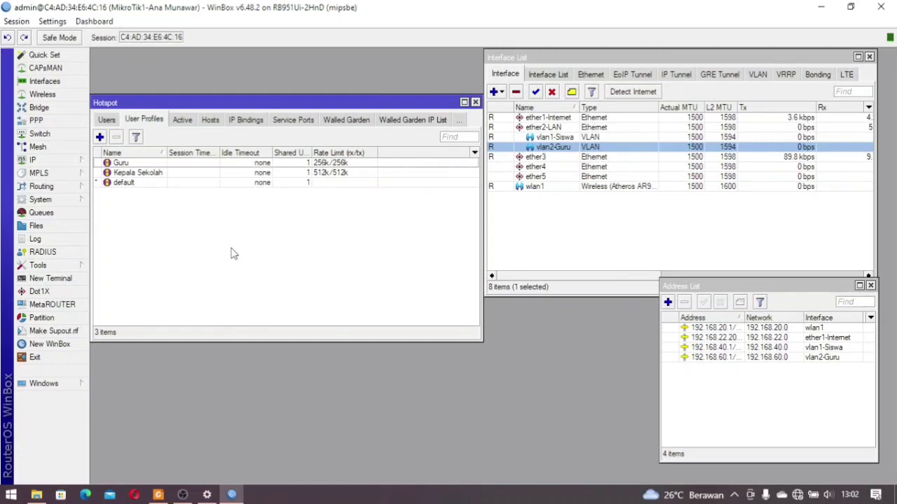
Add user profile Siswa with a 128k/128k rate limit
click(100, 137)
text(Siswa)
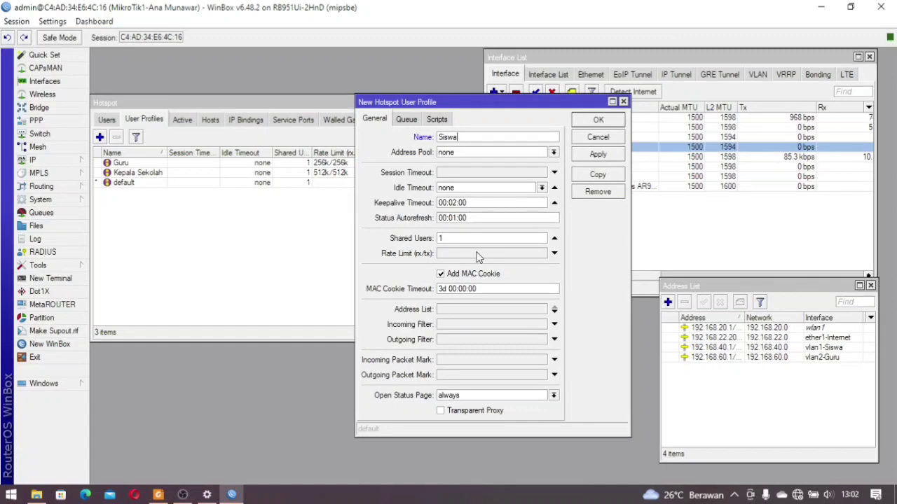
click(479, 255)
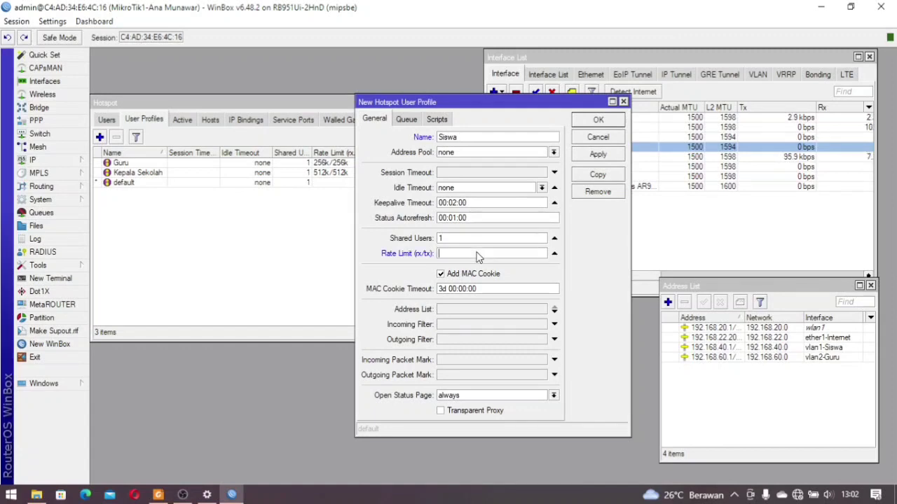
text(128)
text(128k)
click(586, 123)
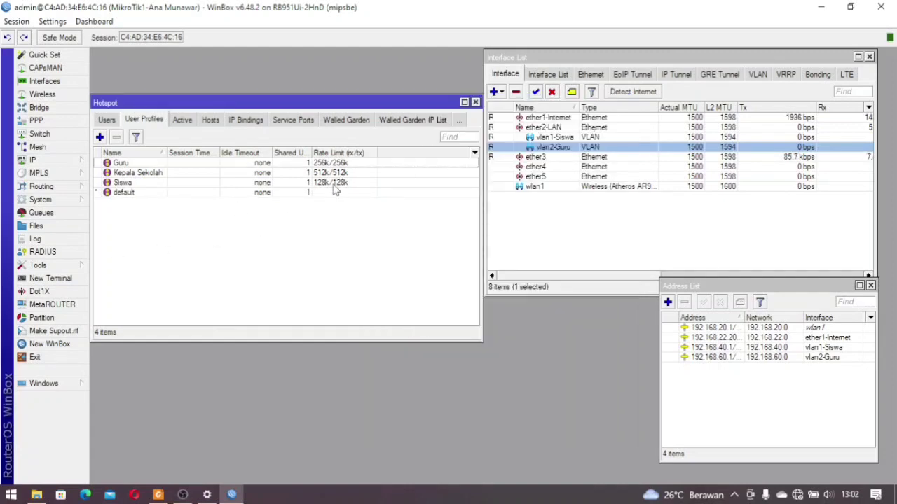
Add a new hotspot user, entering its name and assigning the Kepala Sekolah profile
click(109, 120)
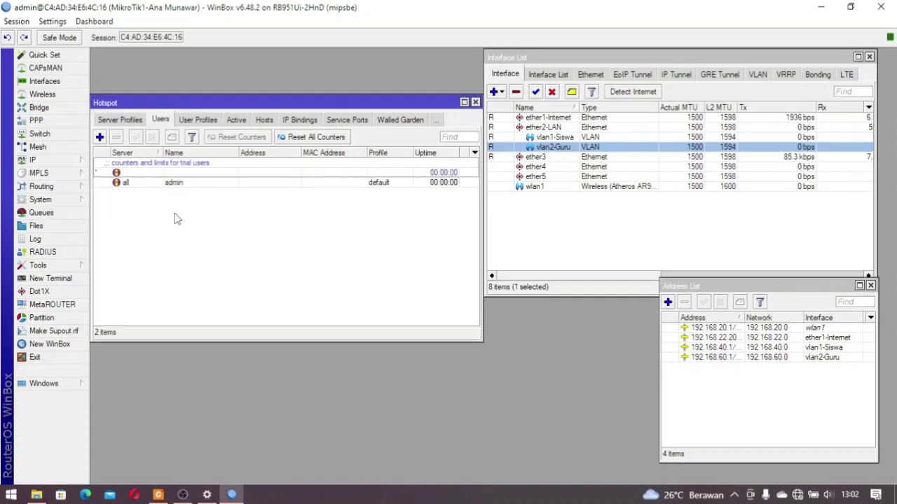
click(99, 137)
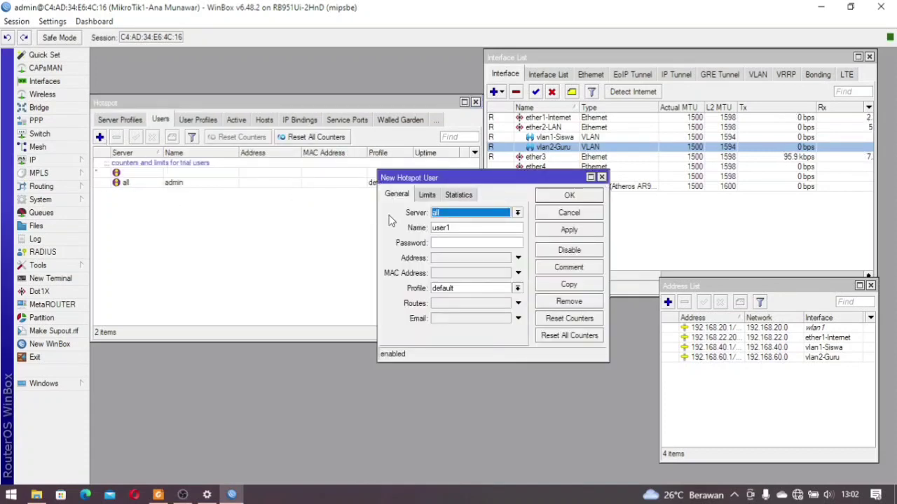
key(Tab)
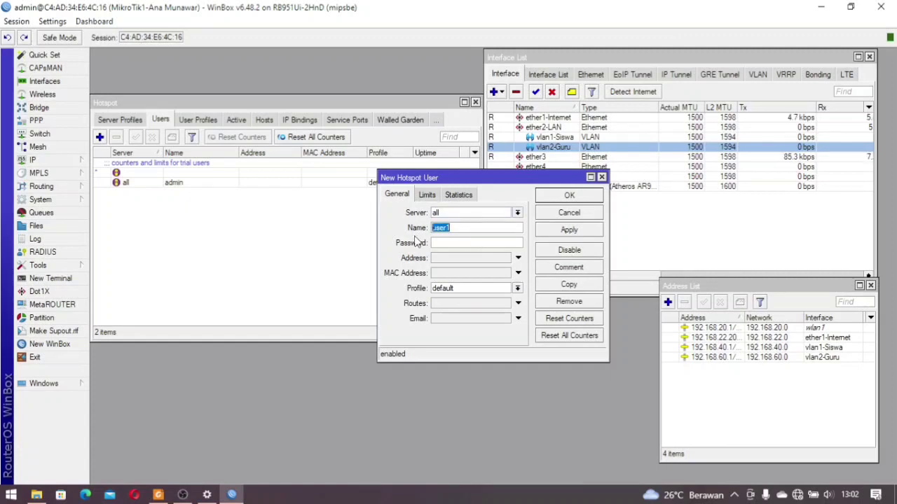
text(K)
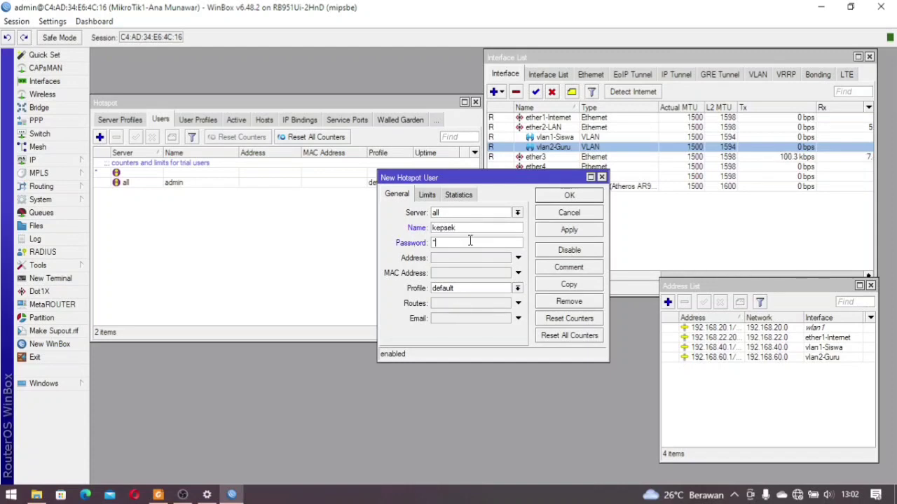
click(495, 288)
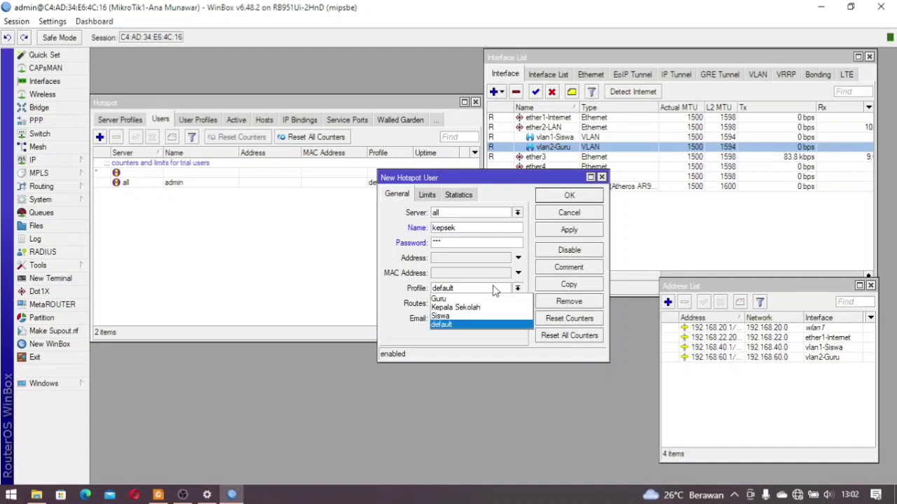
click(492, 314)
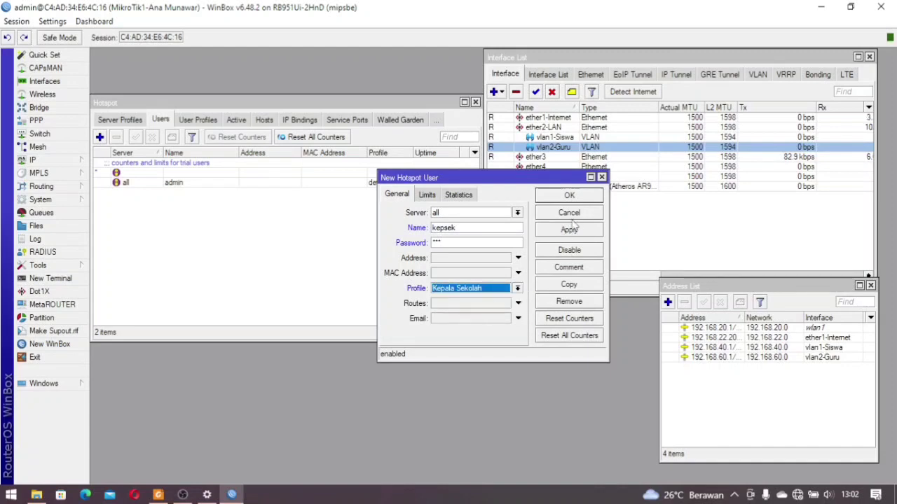
click(584, 200)
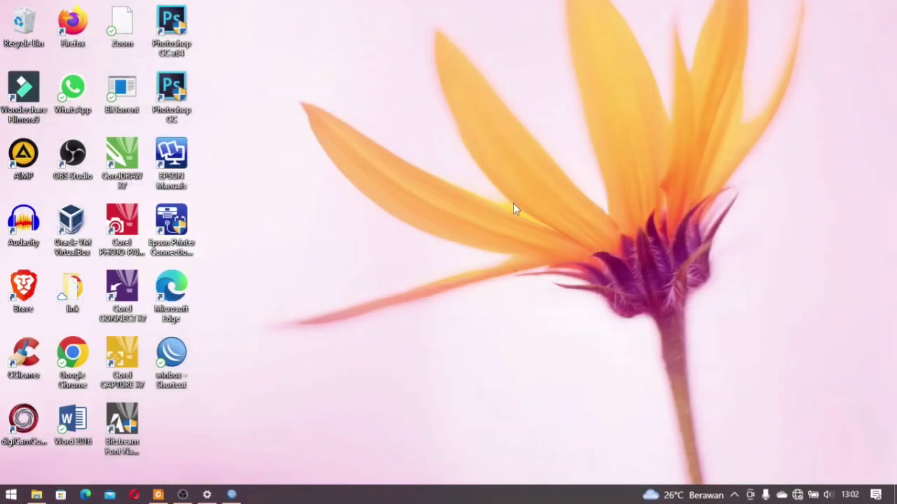
Relaunch WinBox from the desktop shortcut and return to the router's Hotspot Users list
double_click(181, 350)
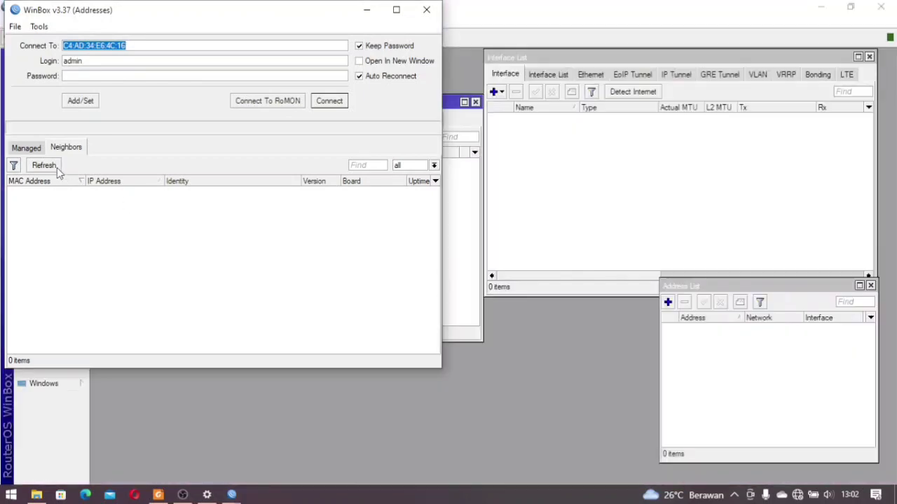
click(423, 11)
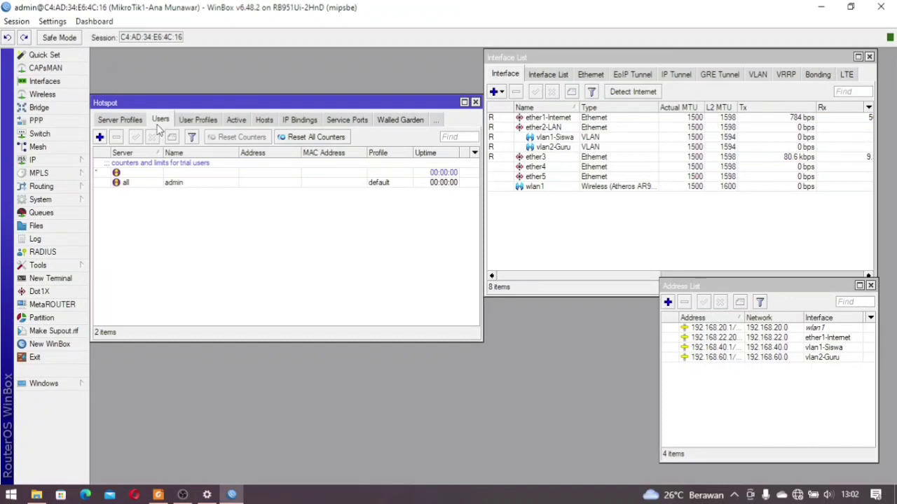
Add a hotspot user with the Kepala Sekolah profile and recheck its properties
double_click(154, 174)
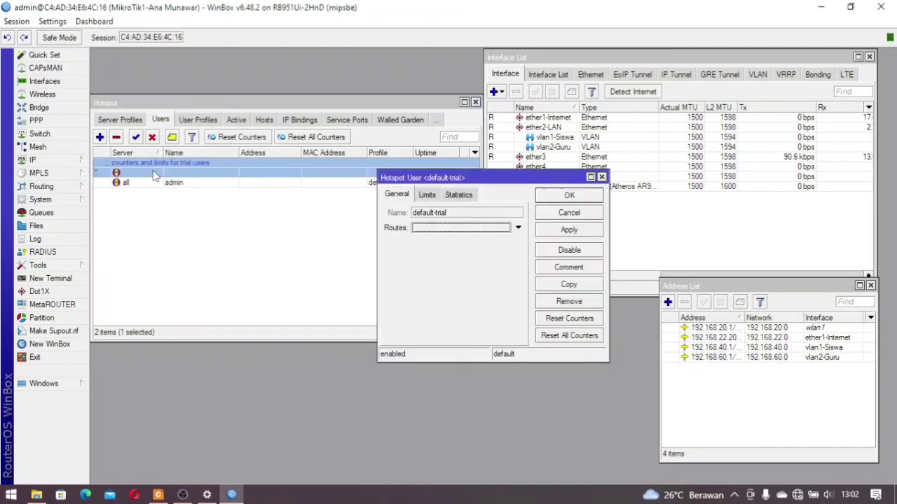
key(Escape)
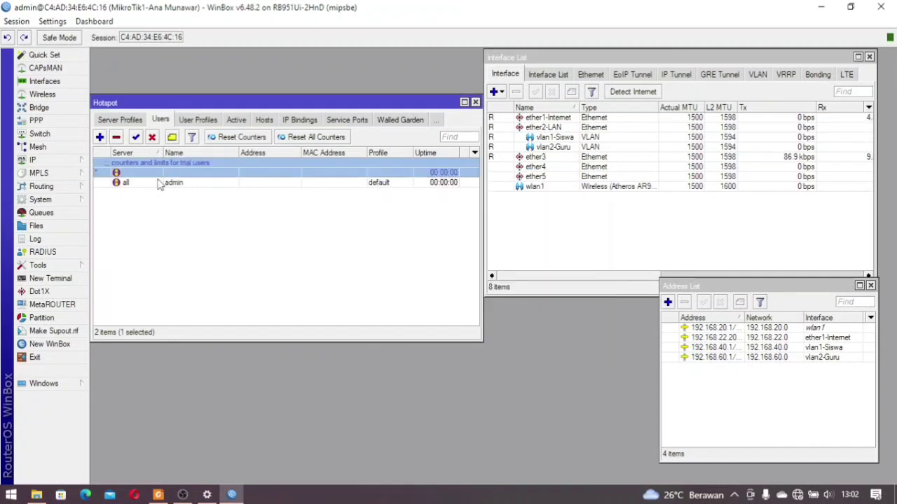
click(100, 136)
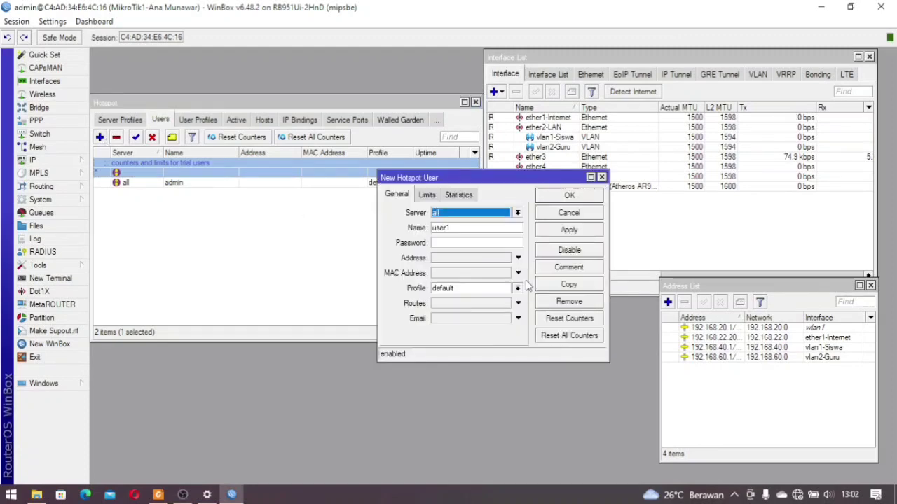
drag(469, 227, 435, 230)
key(BackSpace)
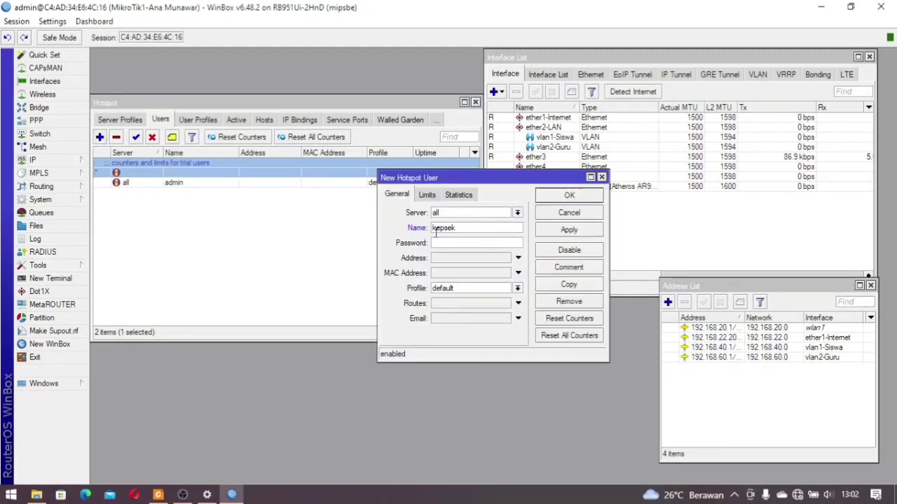
click(450, 288)
click(452, 308)
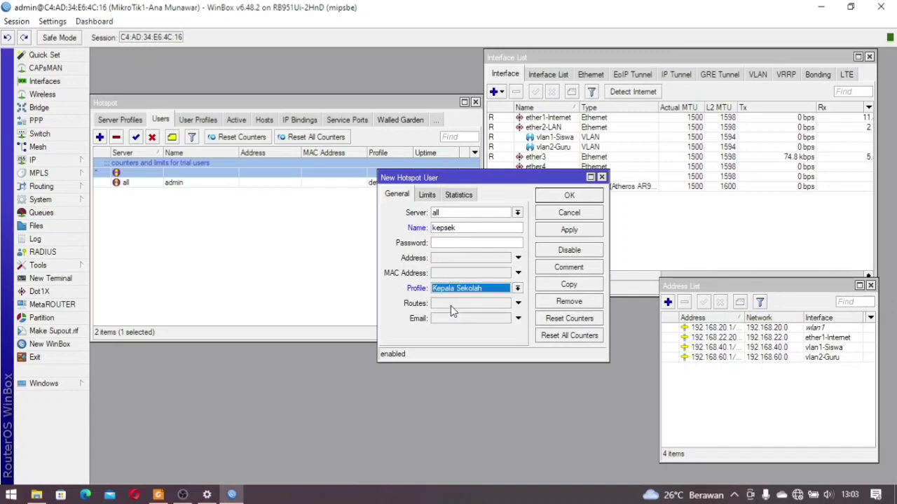
click(566, 201)
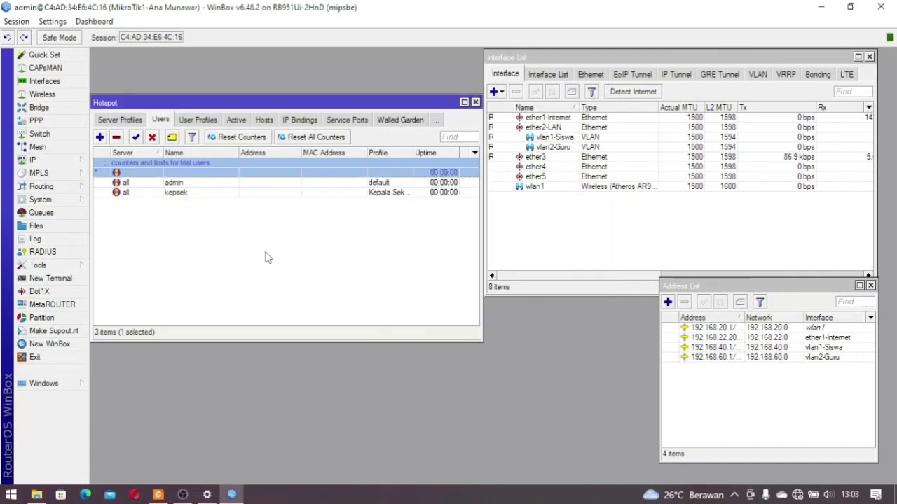
double_click(190, 192)
click(446, 243)
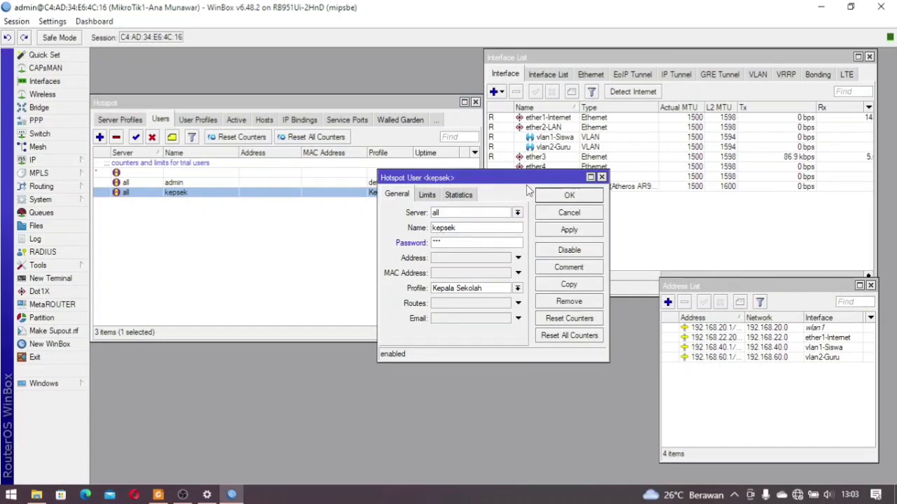
click(569, 195)
Add hotspot user guru1 with the Guru profile, leaving fixed address off
click(100, 136)
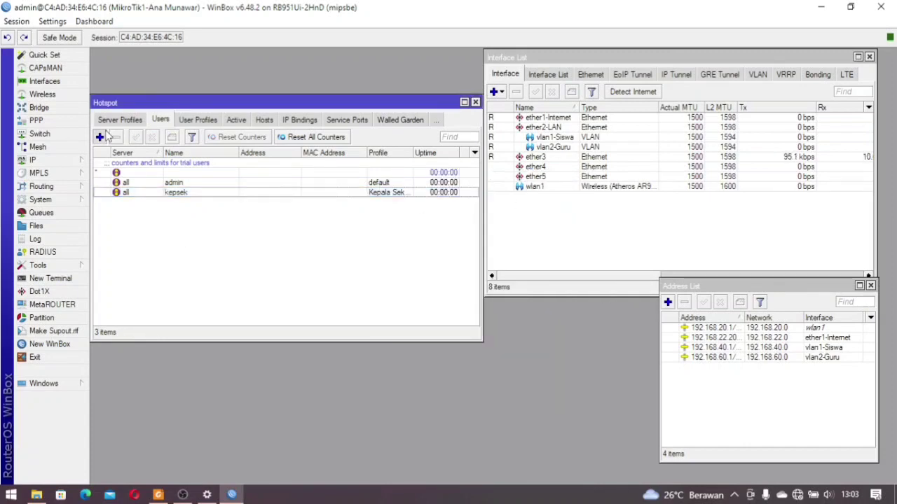
click(487, 227)
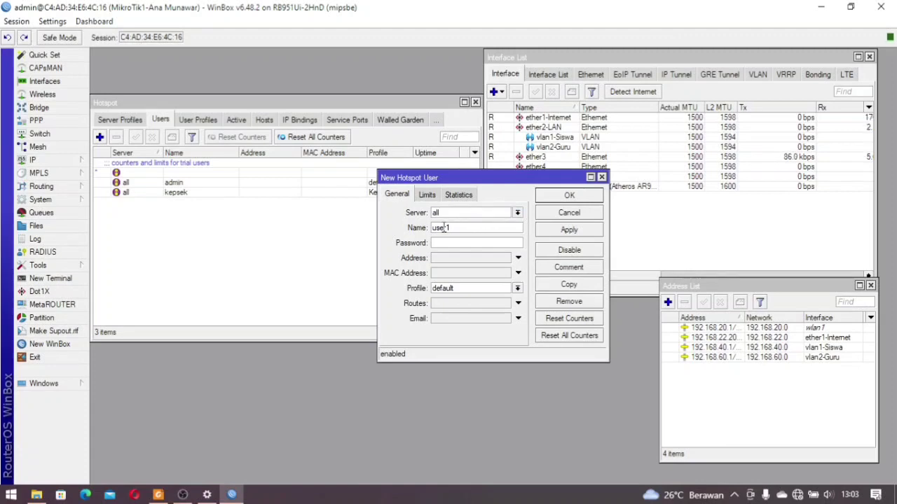
double_click(446, 228)
text(guru)
click(454, 258)
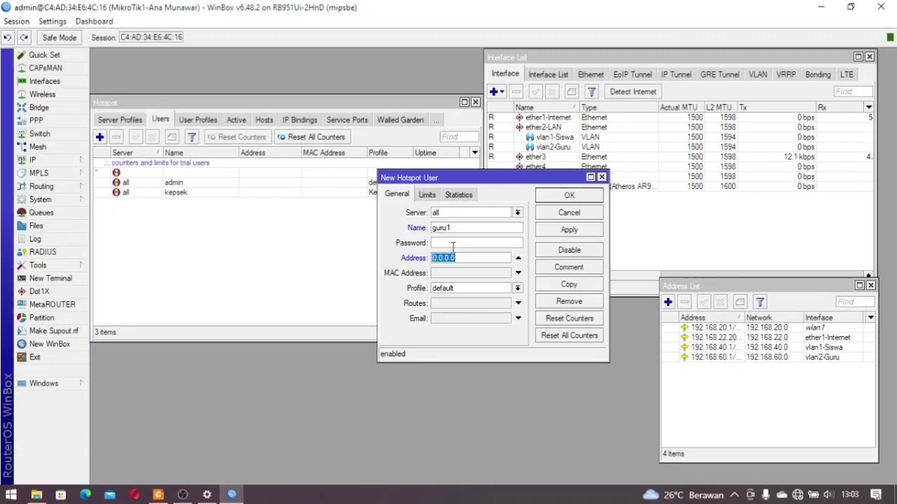
click(452, 244)
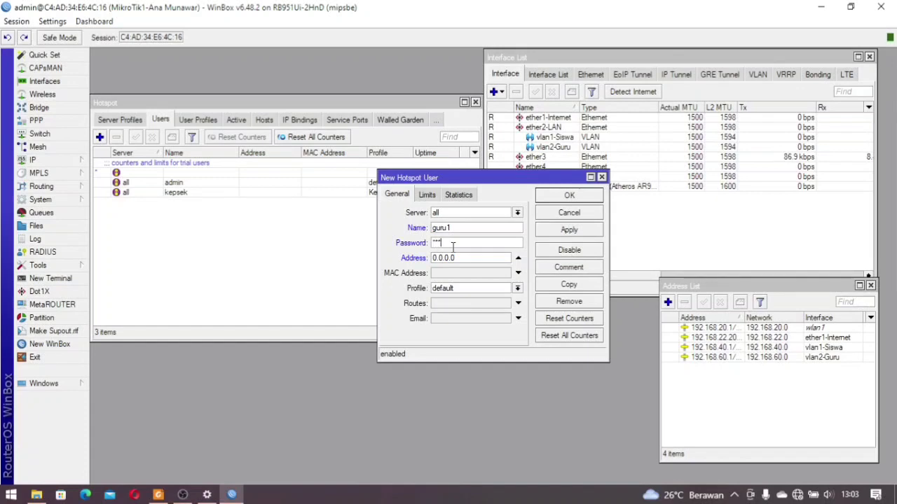
click(518, 259)
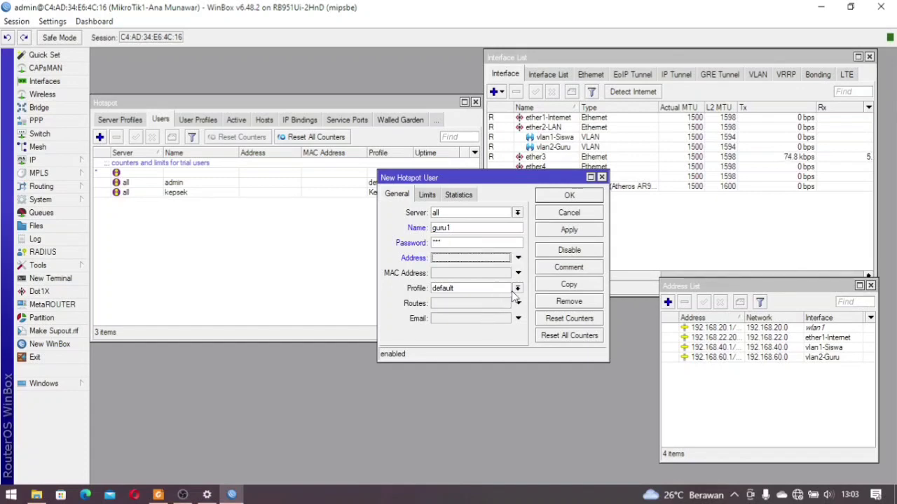
click(517, 289)
click(491, 299)
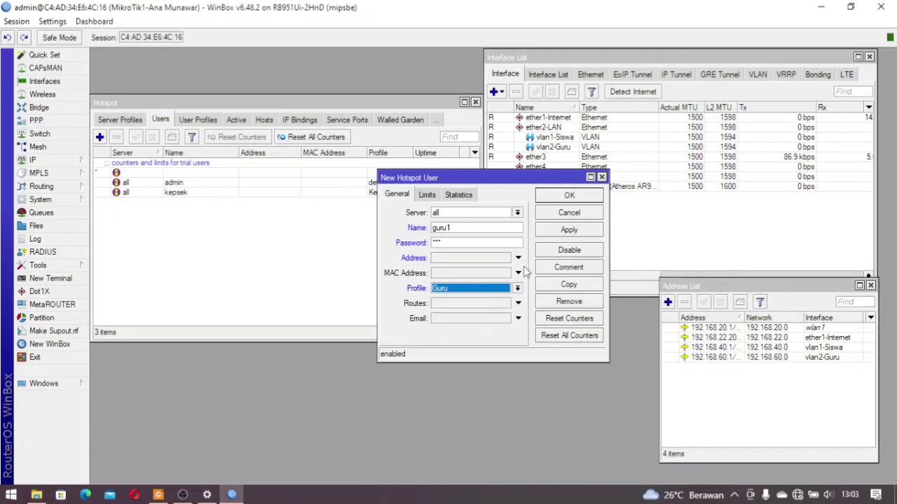
click(569, 197)
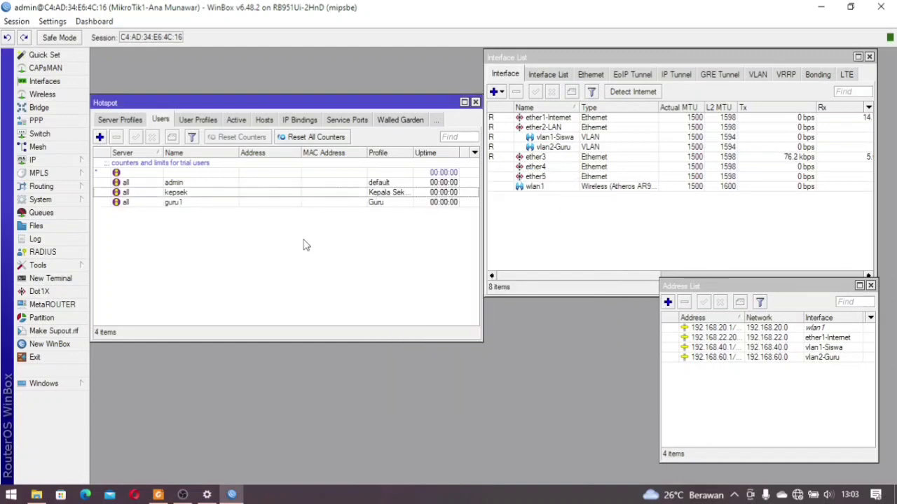
Add hotspot user guru2 with a password and the Guru profile
click(100, 137)
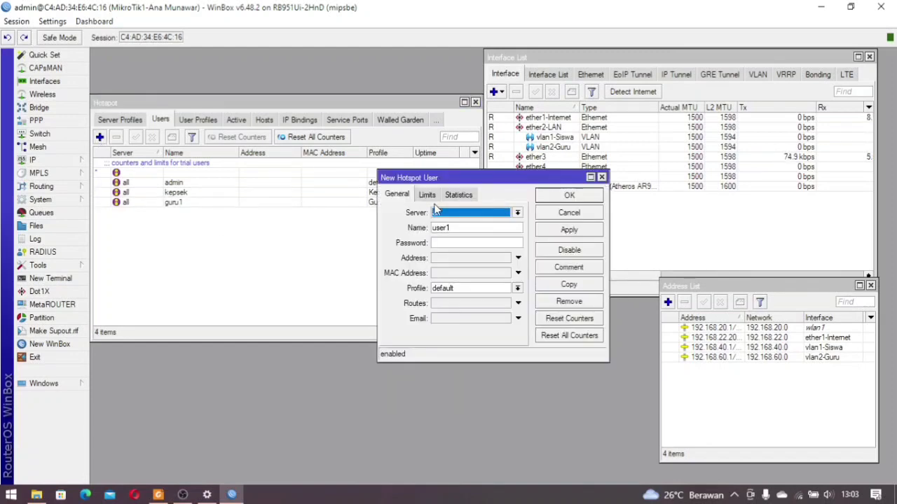
key(Tab)
text(guru2)
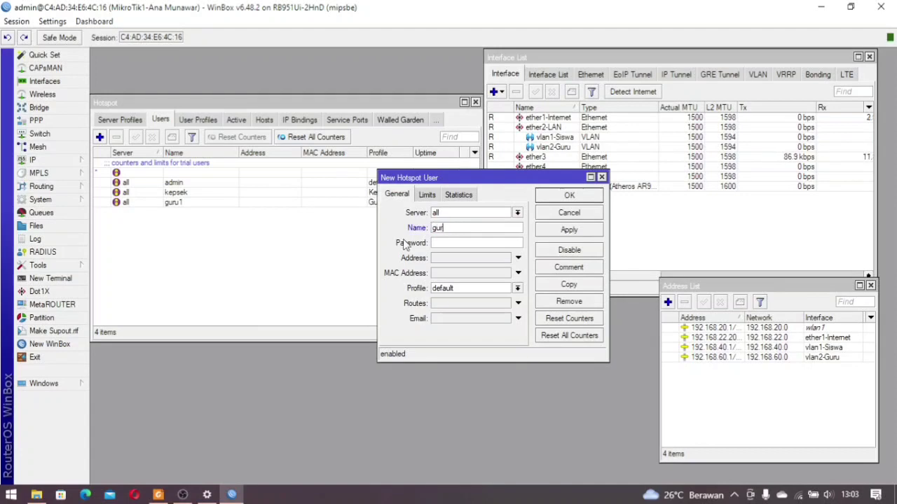
click(486, 242)
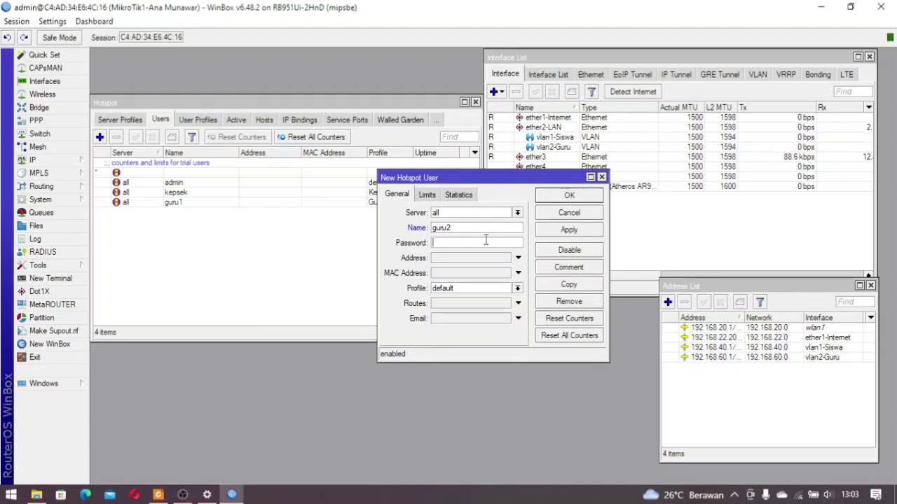
text(123)
click(503, 288)
click(490, 299)
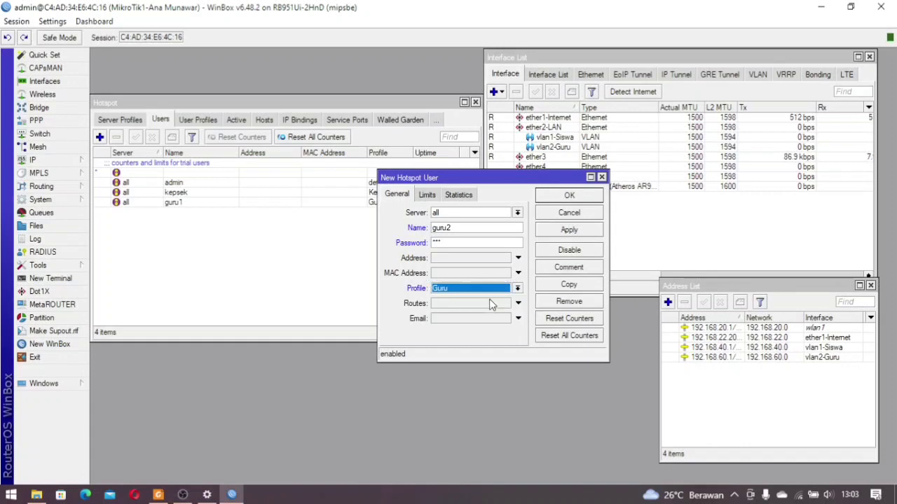
click(561, 199)
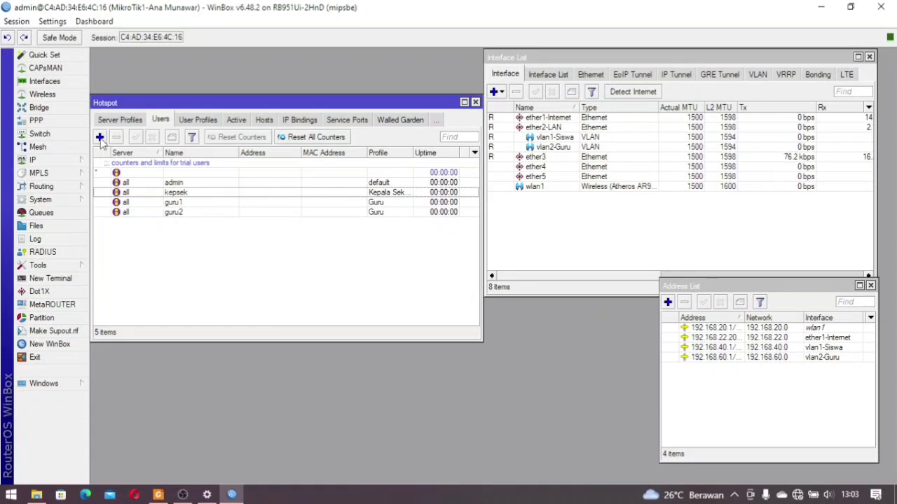
Add hotspot user siswa1 with the Siswa profile
click(99, 136)
key(Tab)
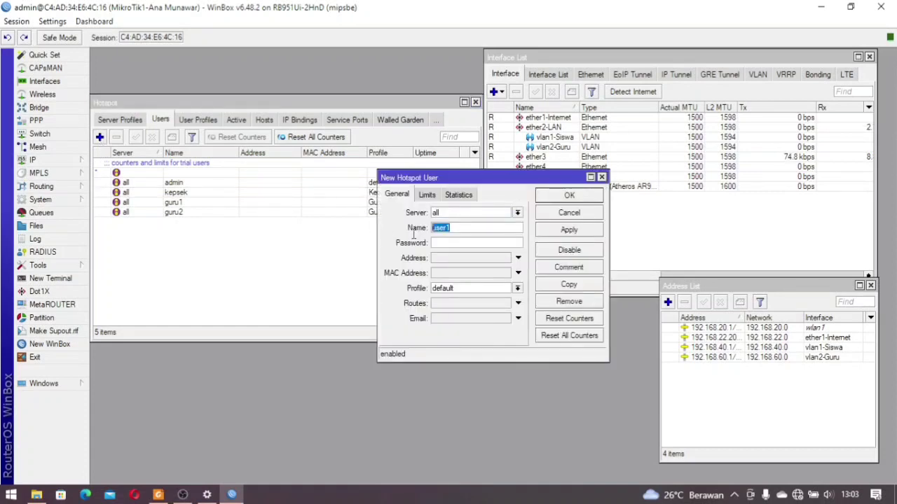
text(S)
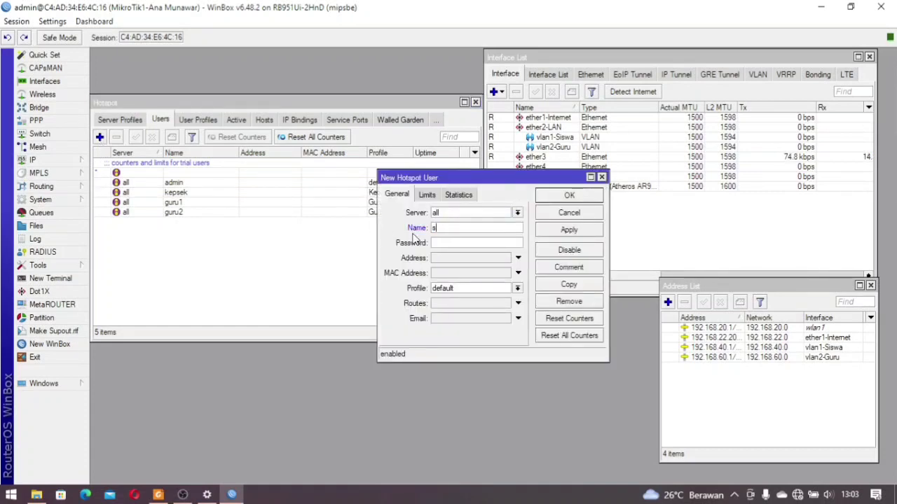
text(iswa1)
click(507, 289)
click(491, 316)
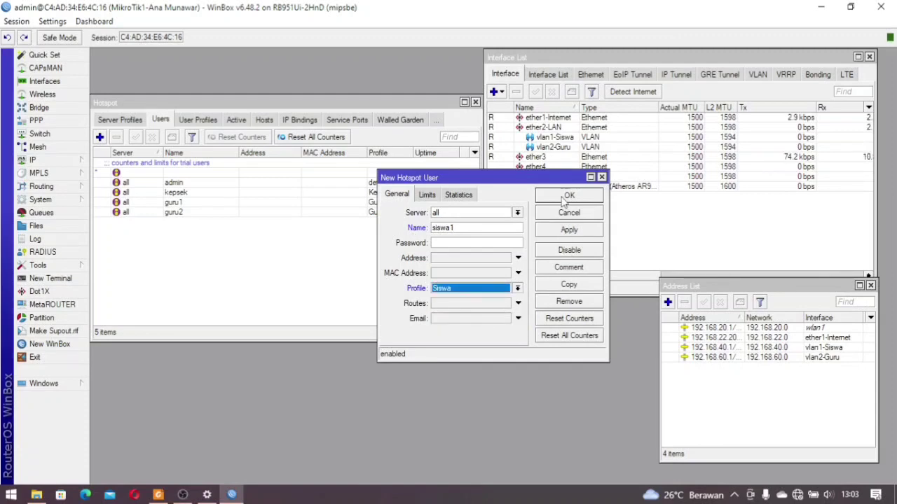
click(564, 197)
Add hotspot user siswa2 with the Siswa profile and a password
click(100, 137)
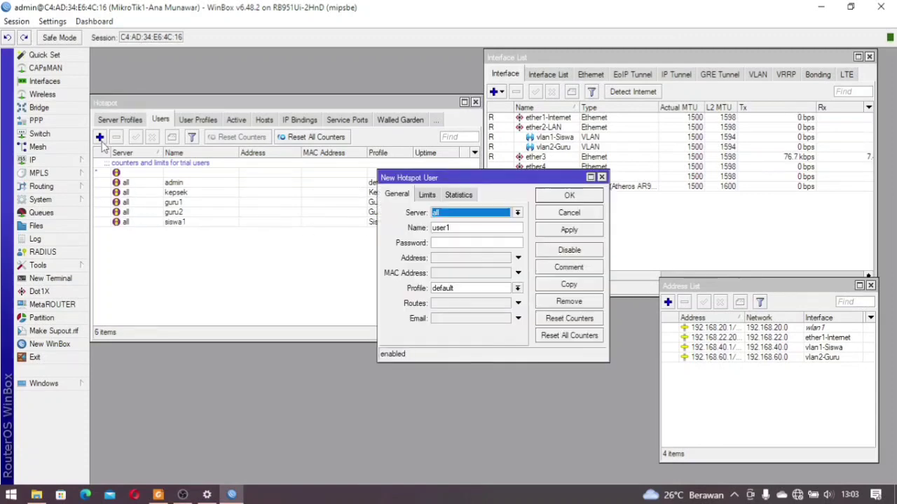
drag(515, 228, 420, 241)
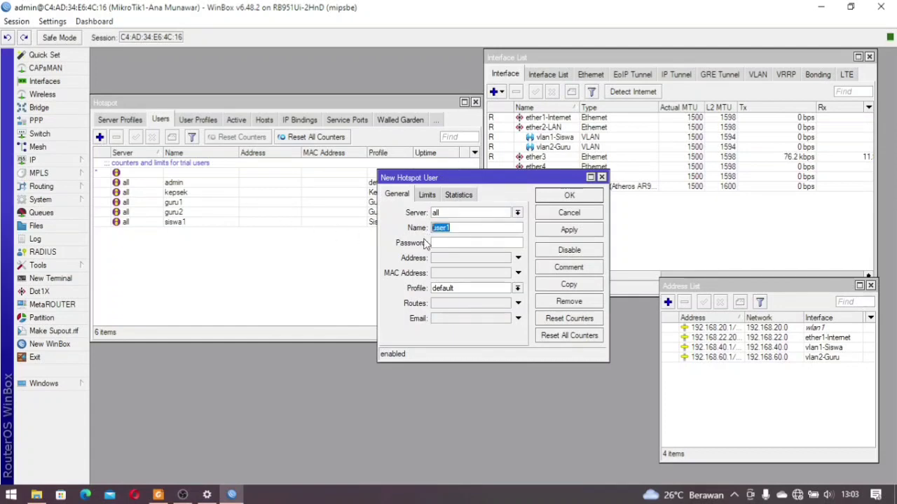
text(siswa2)
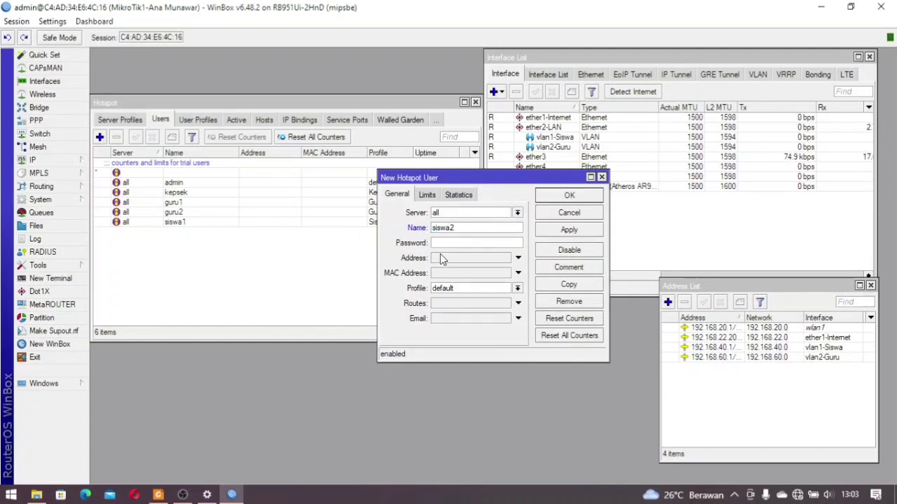
click(518, 289)
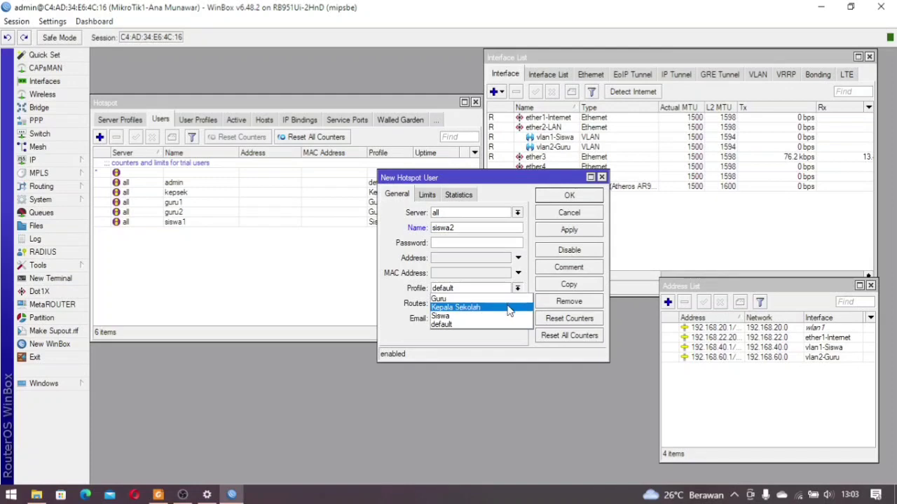
click(507, 316)
click(468, 245)
text(*)
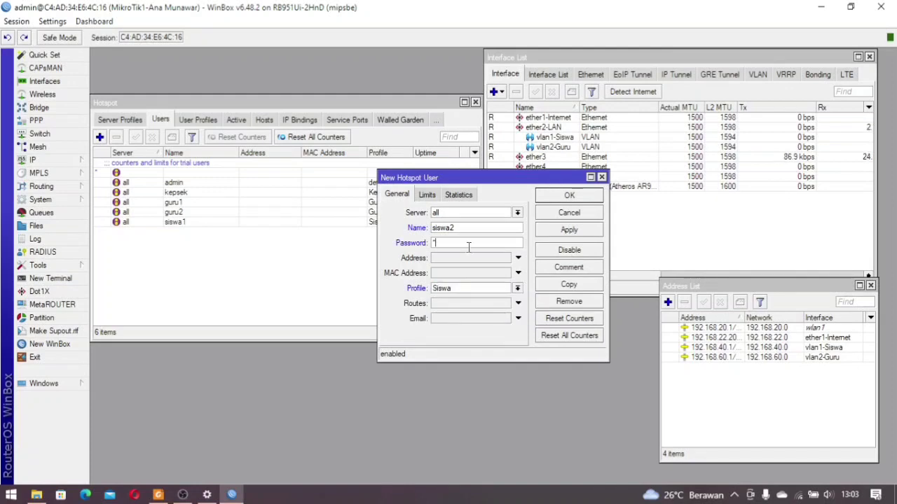
text(**)
click(593, 198)
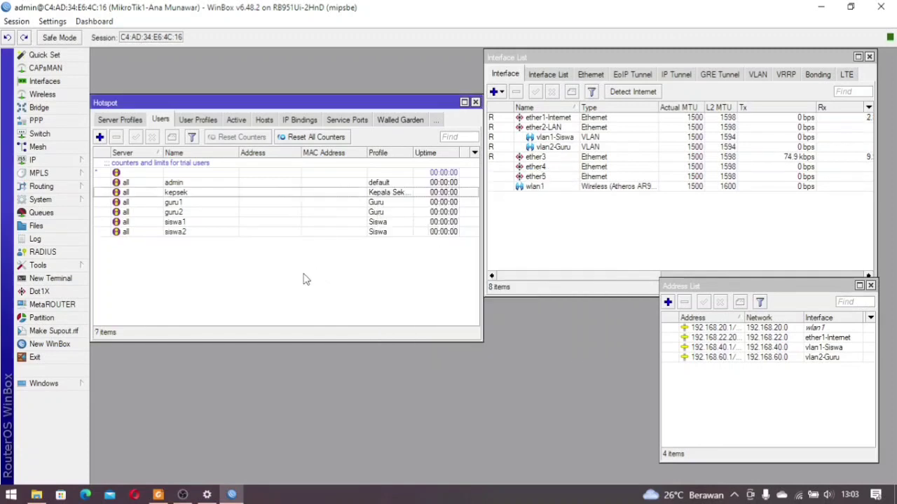
Review the hotspot users list, close the Hotspot window and restore down WinBox
click(186, 233)
click(186, 222)
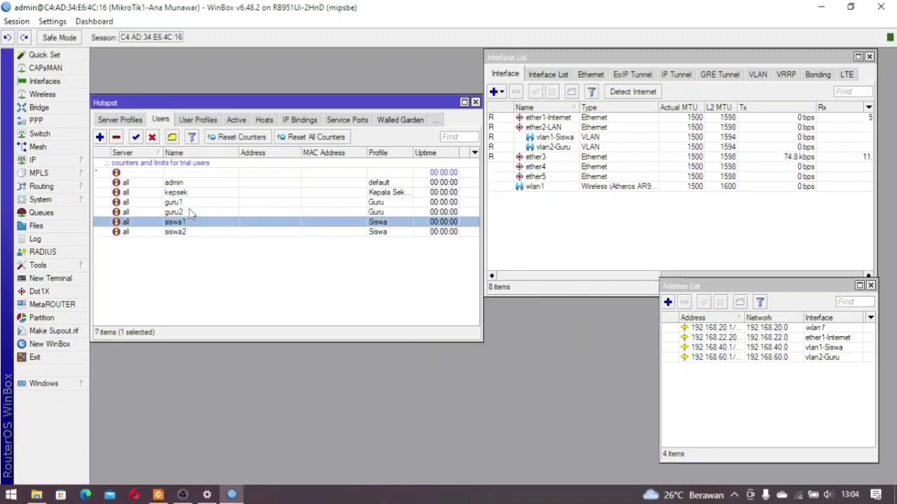
click(189, 212)
click(191, 202)
click(192, 192)
click(193, 183)
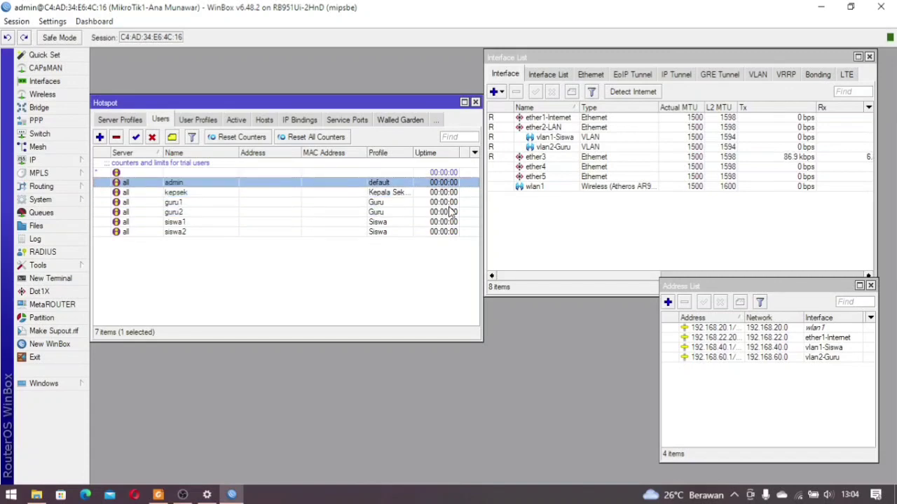
click(475, 102)
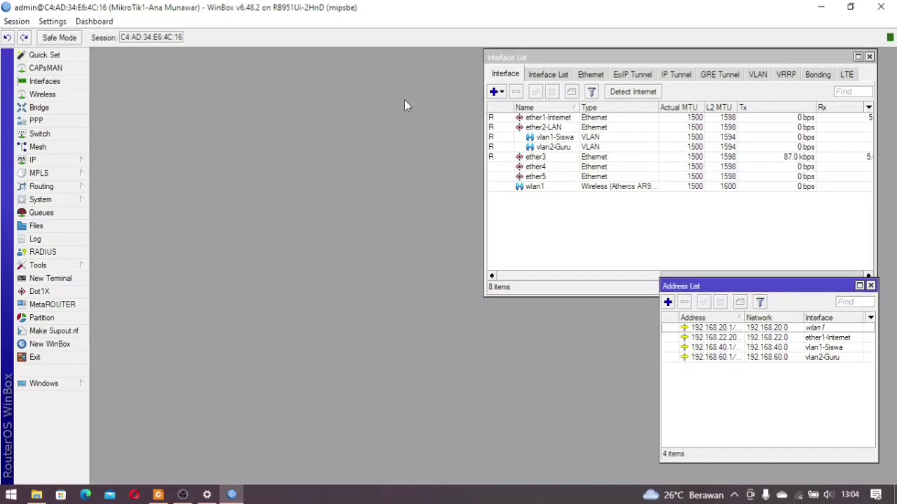
click(851, 6)
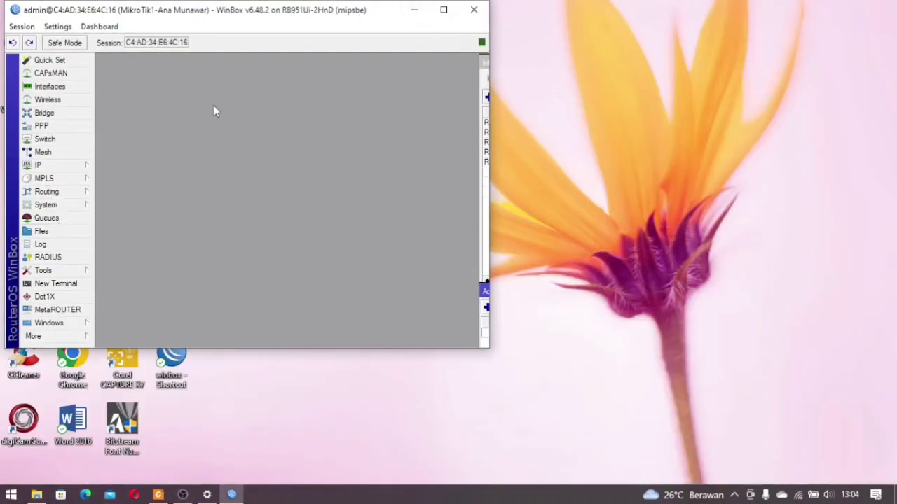
Copy hotspot/login.html from the router's File List onto the Windows desktop
click(63, 234)
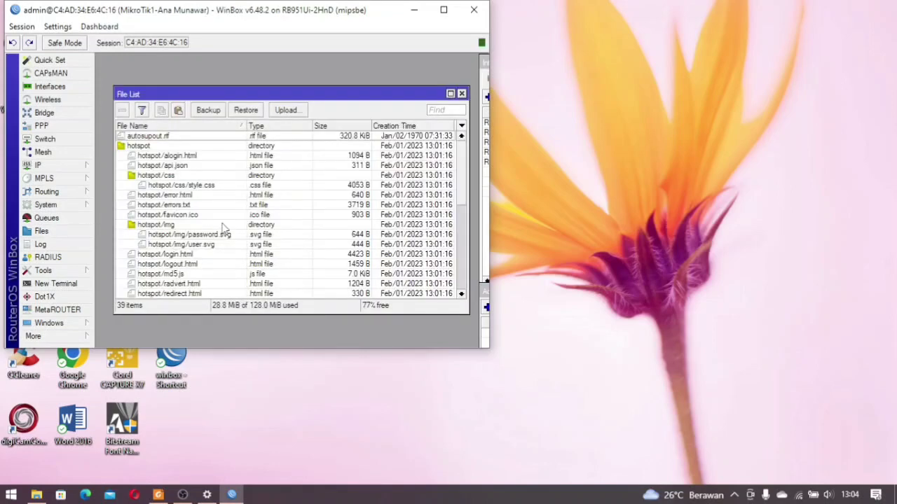
scroll(209, 217, down, 1)
click(173, 245)
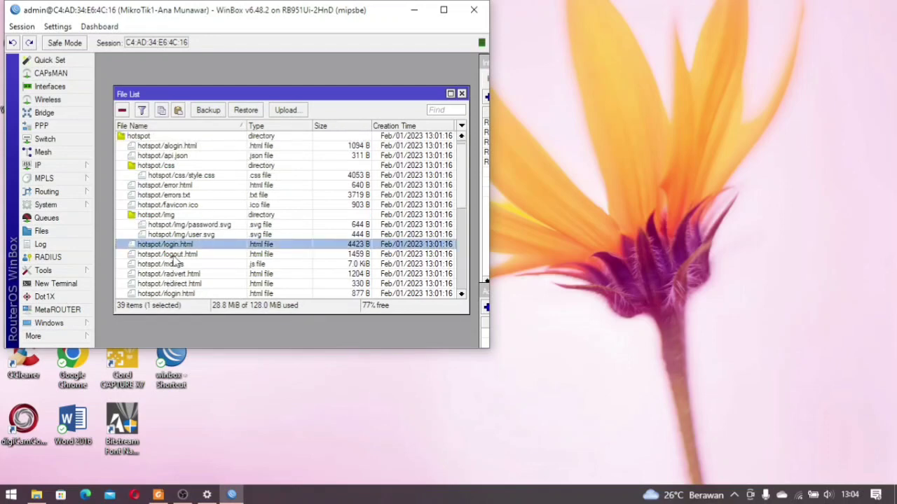
scroll(169, 255, down, 4)
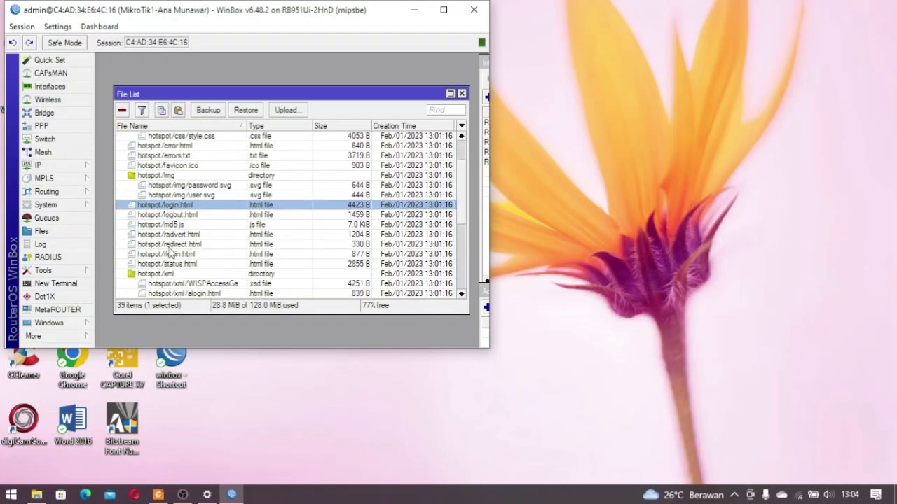
scroll(169, 255, up, 1)
drag(173, 220, 623, 98)
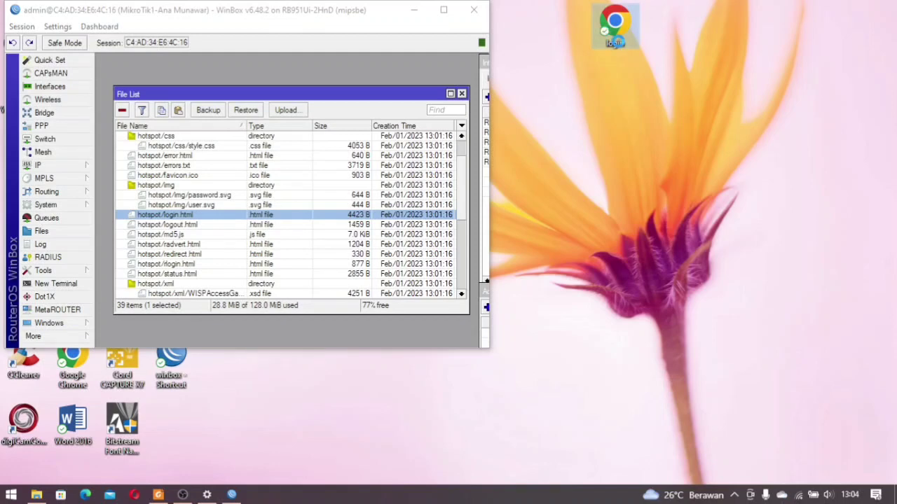
Open the copied login.html in Notepad without making Notepad the default for .html
right_click(618, 45)
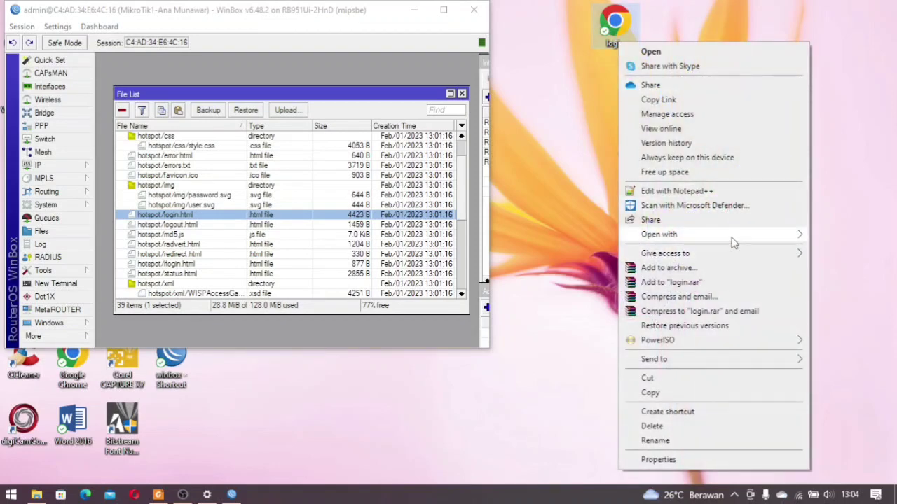
mouse_move(734, 237)
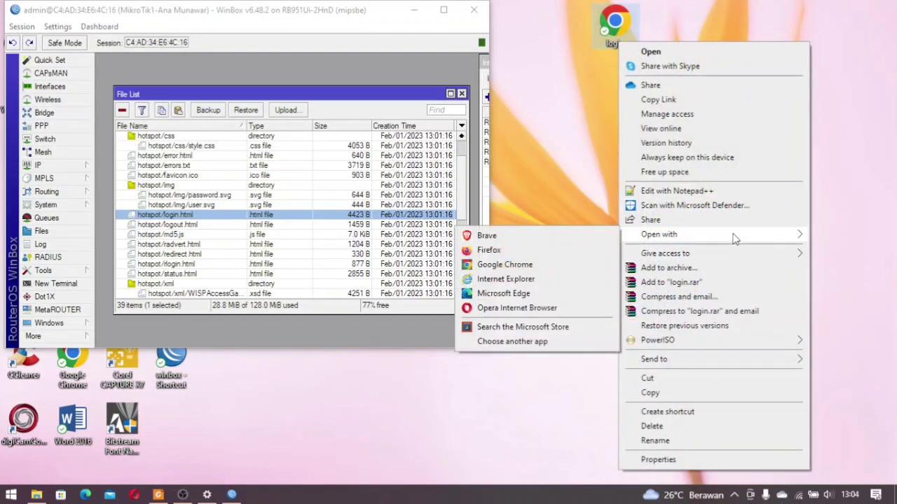
click(541, 342)
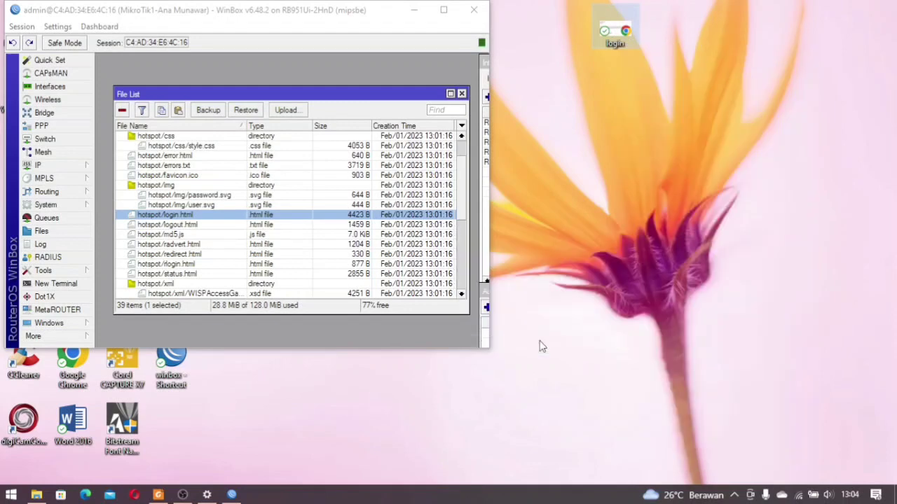
scroll(382, 342, down, 2)
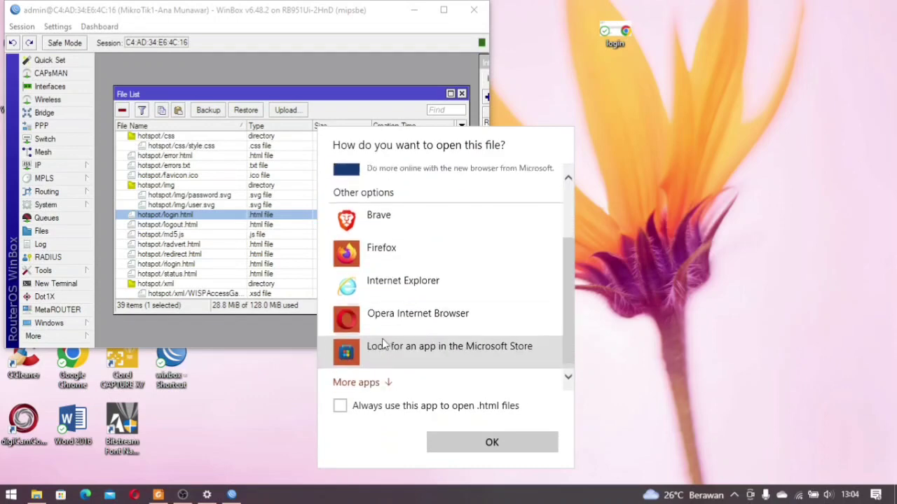
click(342, 406)
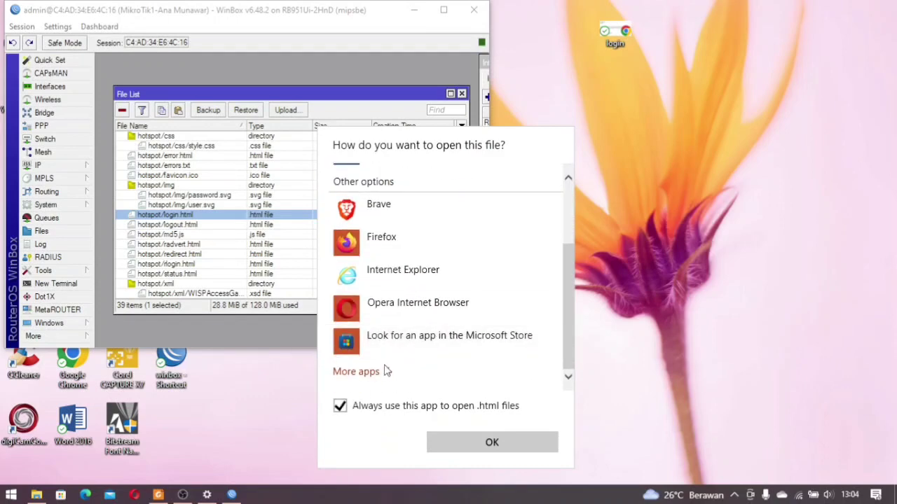
click(358, 371)
scroll(403, 280, down, 5)
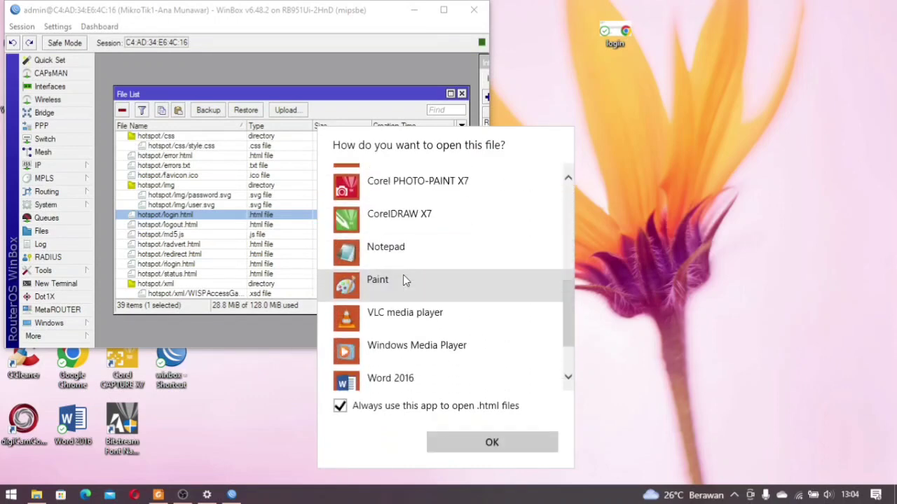
click(385, 410)
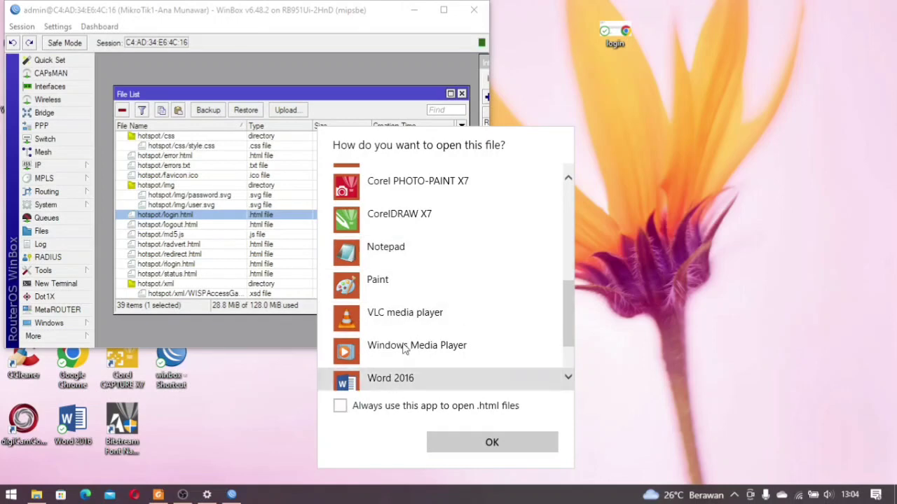
click(405, 251)
click(405, 250)
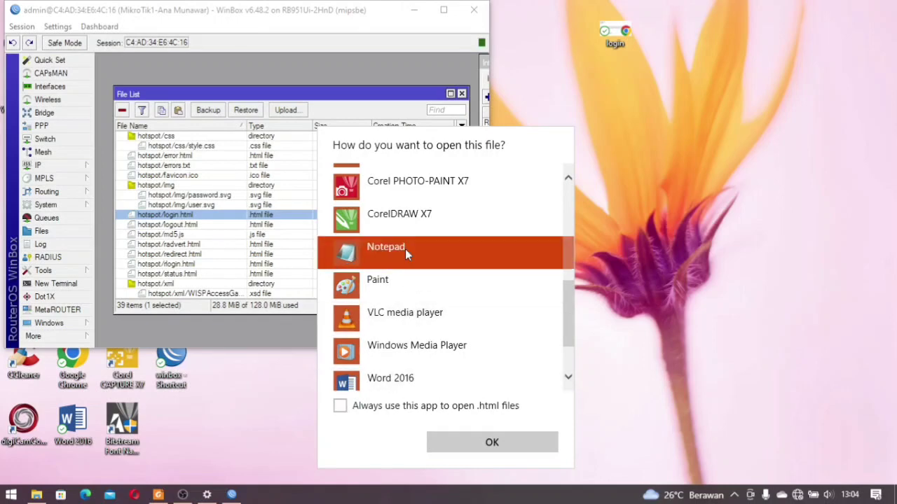
click(493, 443)
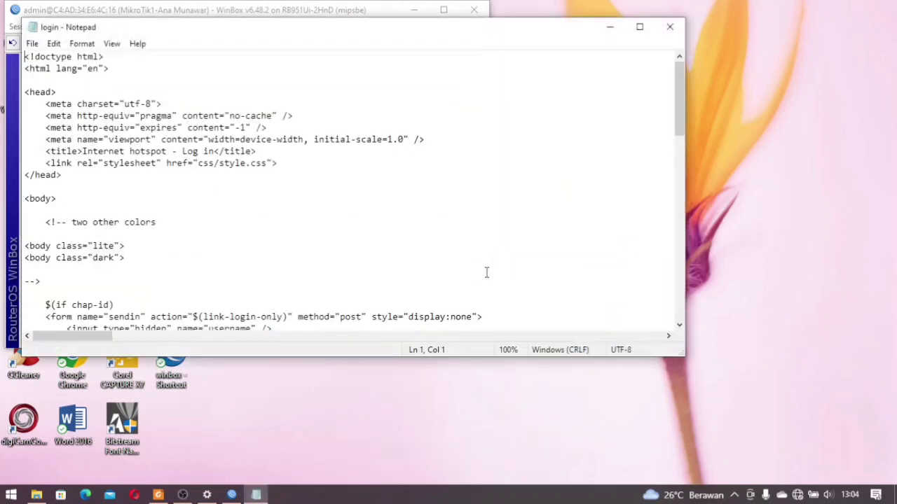
Insert 'SELAMAT DATANG DI HOTSPOT' plus the owner's name and <BR> before 'Please log in'
scroll(356, 237, down, 5)
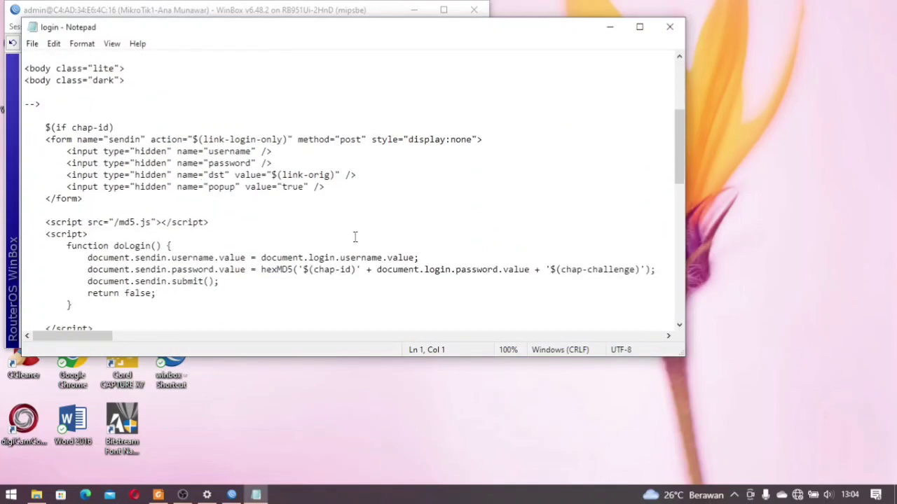
scroll(356, 237, up, 2)
scroll(355, 237, up, 2)
scroll(355, 237, down, 10)
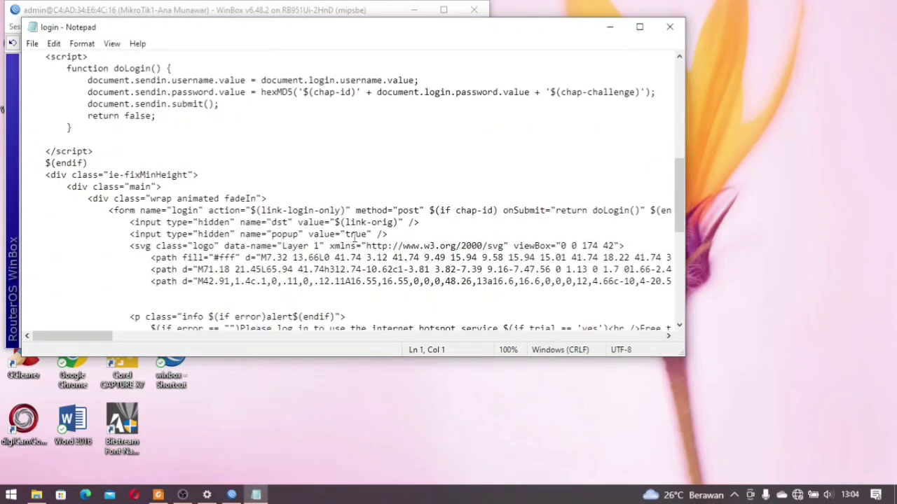
scroll(354, 237, down, 3)
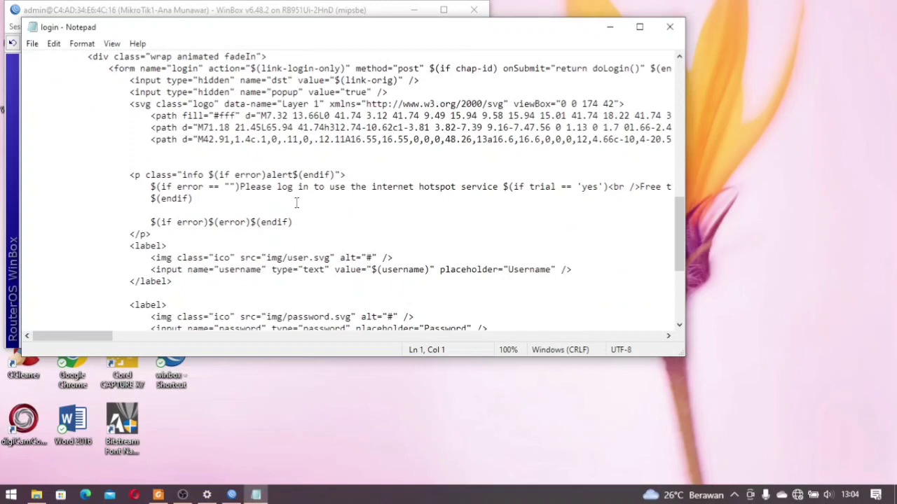
click(240, 187)
text(SEL)
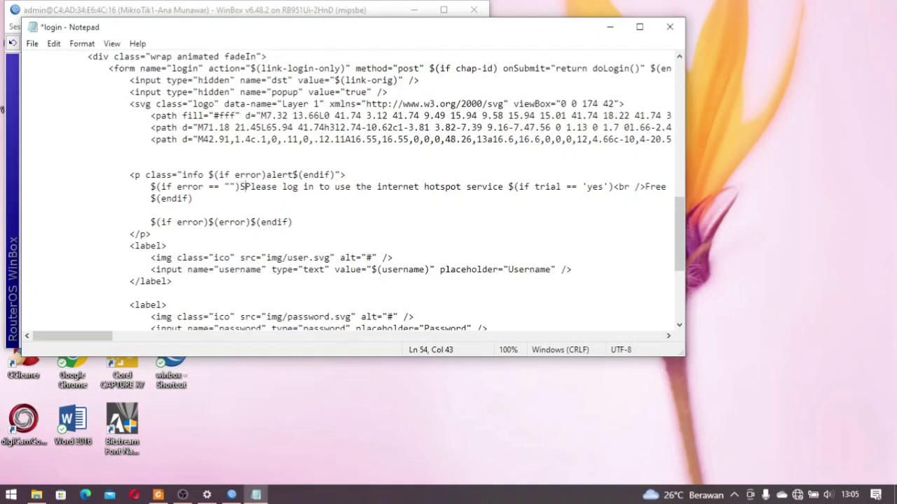
text(AMAT DATANG)
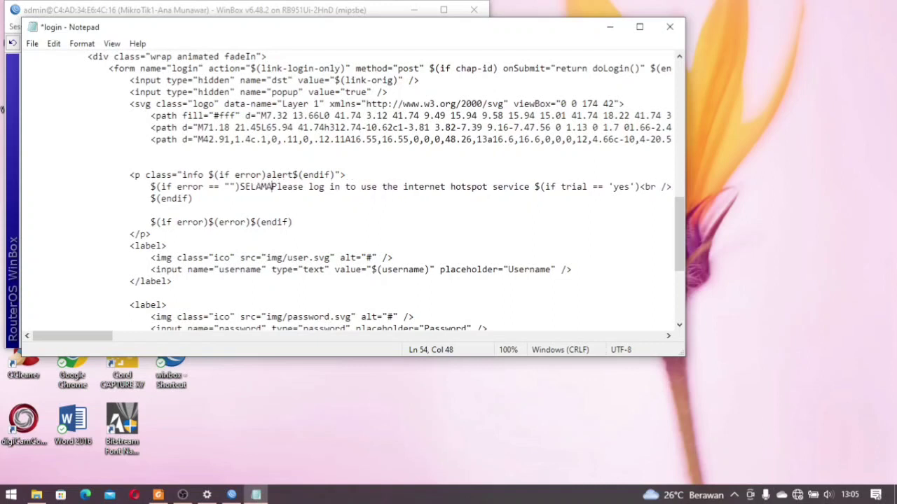
text( DI HOTS)
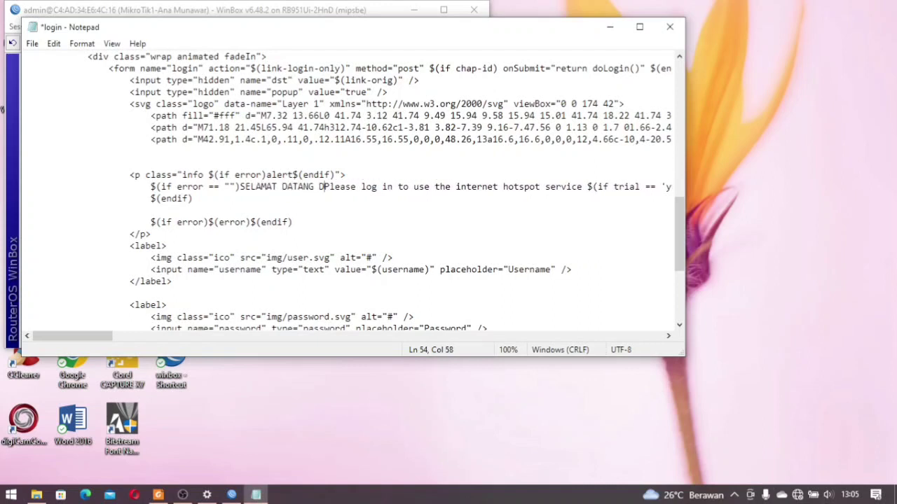
text(POT)
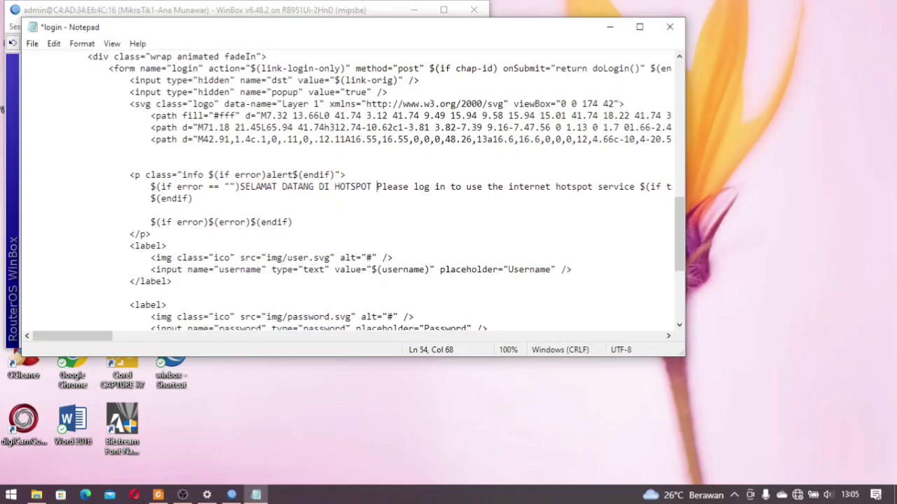
text( ANA MUNAW)
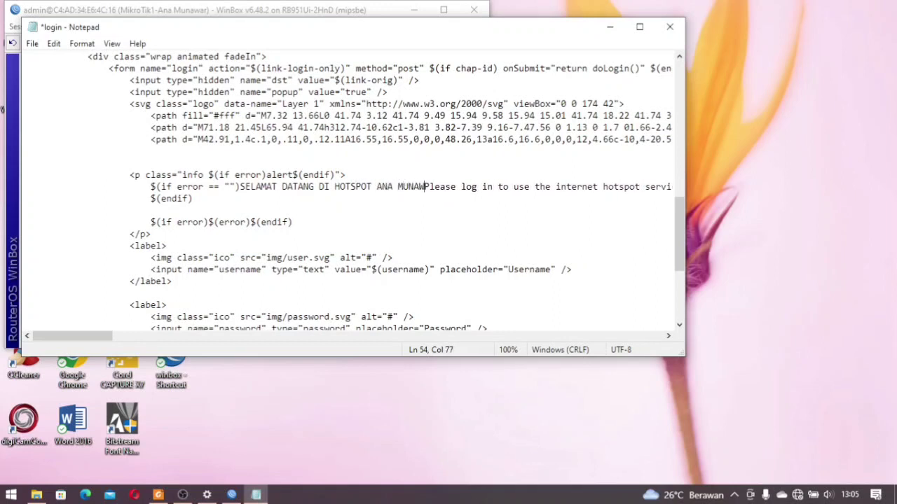
text(AR)
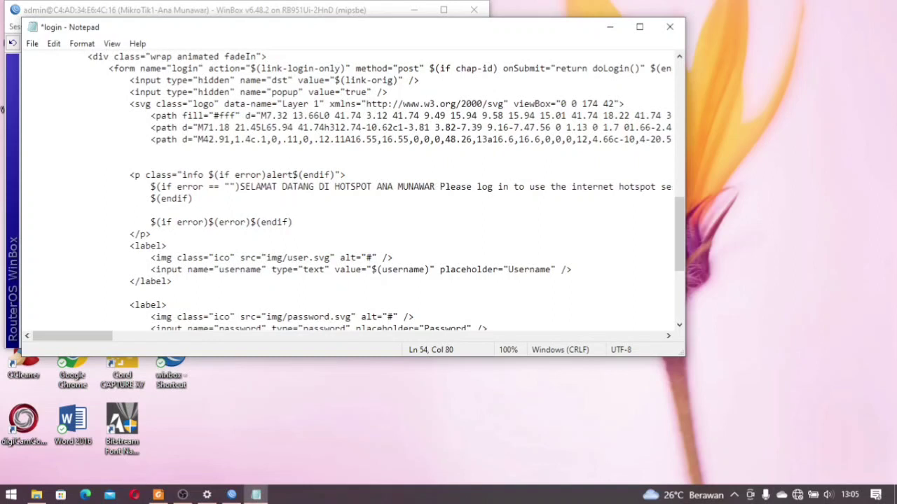
text( <BR)
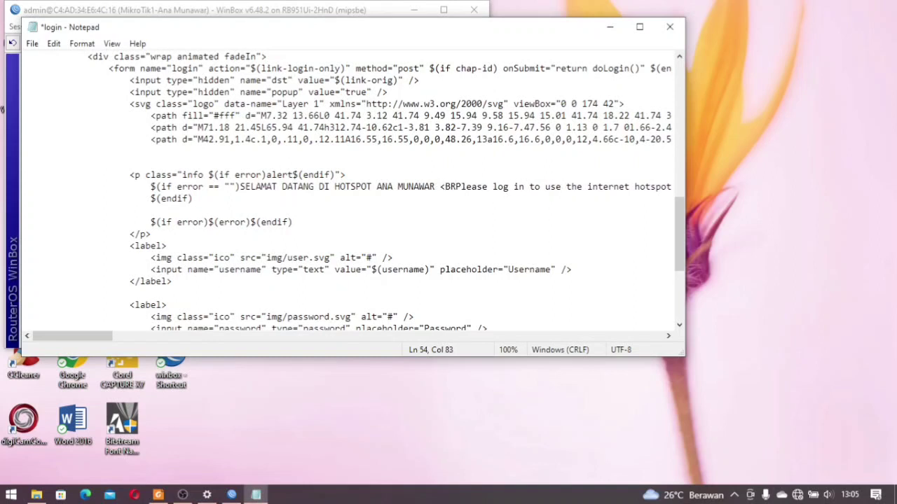
text(>)
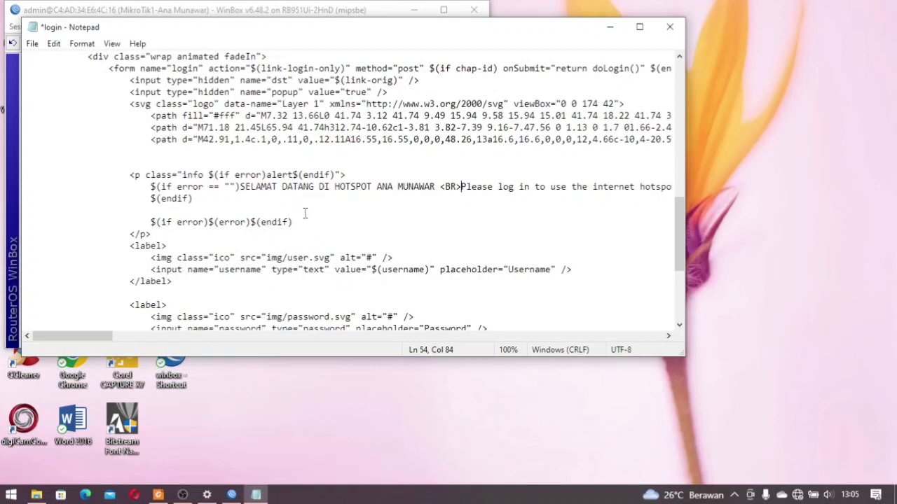
Save login.html and close Notepad
click(32, 44)
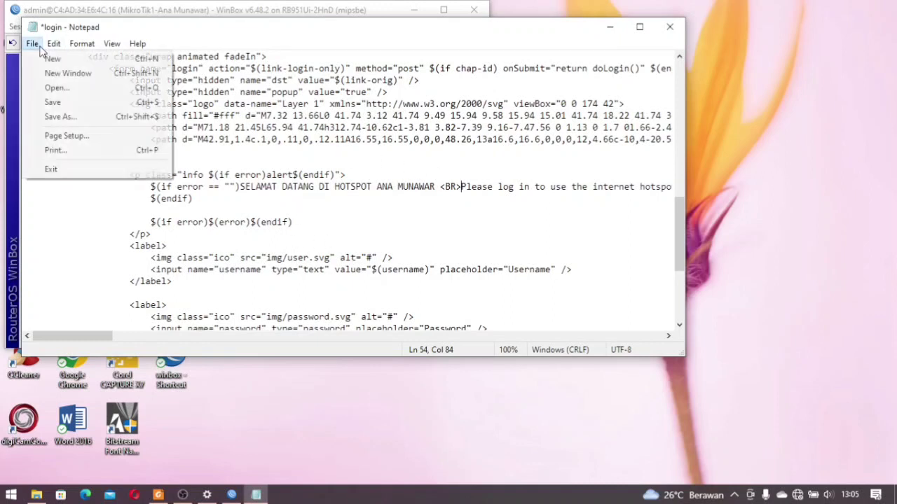
click(68, 102)
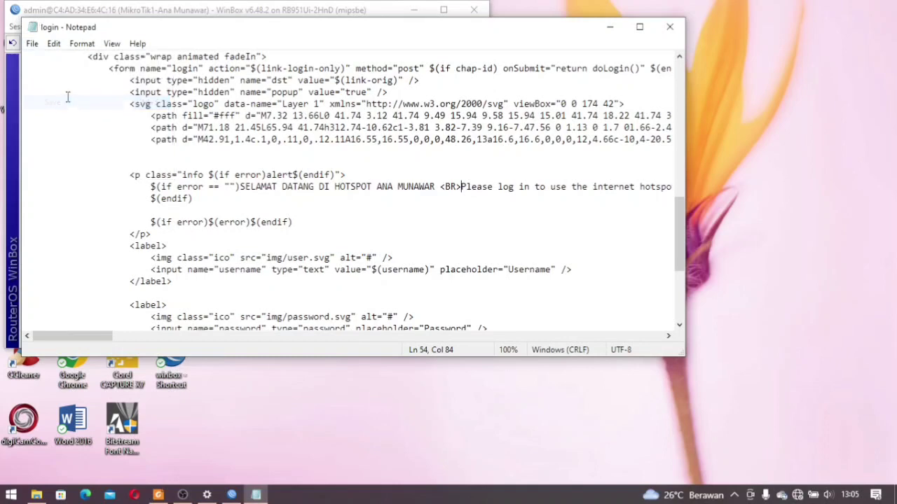
click(671, 28)
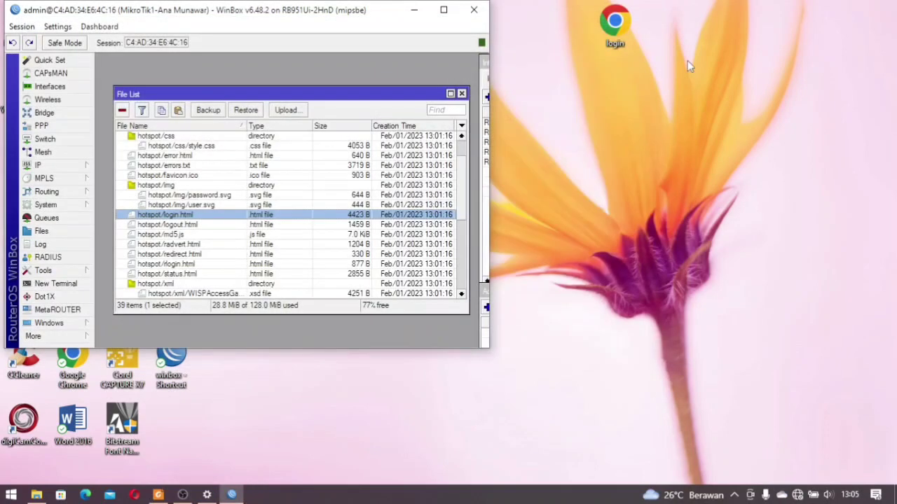
Upload the edited login file over hotspot/login.html and minimize WinBox
drag(616, 26, 190, 218)
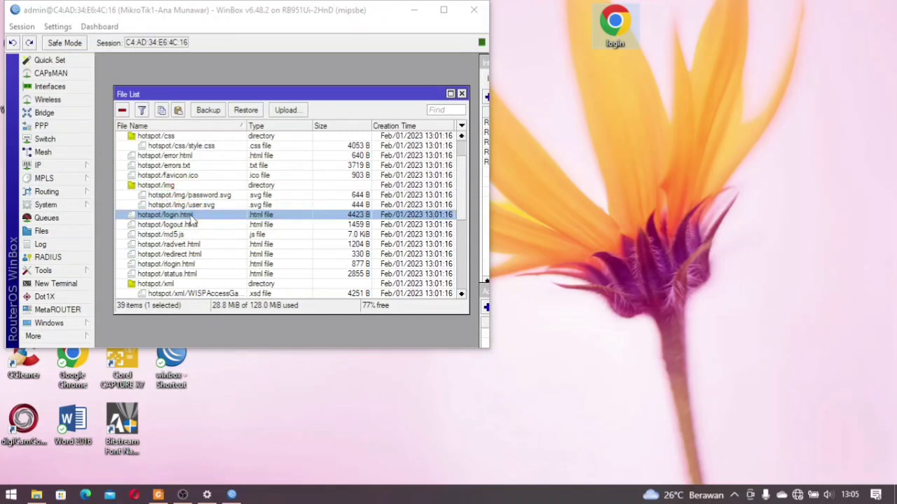
click(415, 11)
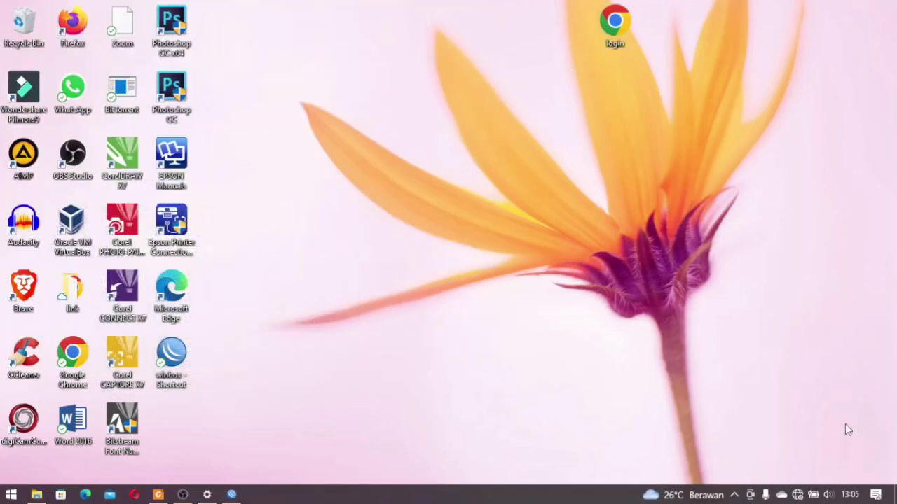
Connect the PC to the UKK_209 Wi-Fi network
click(798, 495)
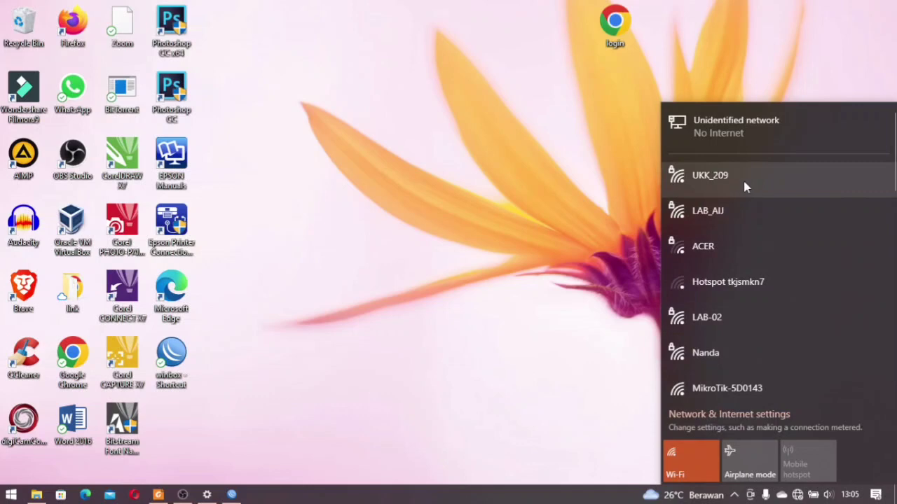
click(746, 187)
click(806, 238)
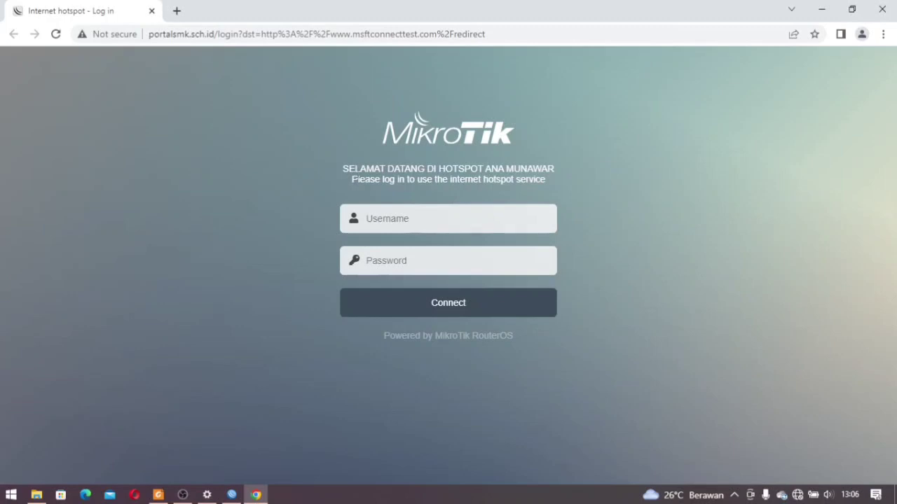
Log in to the hotspot as siswa1 with the account password
click(449, 210)
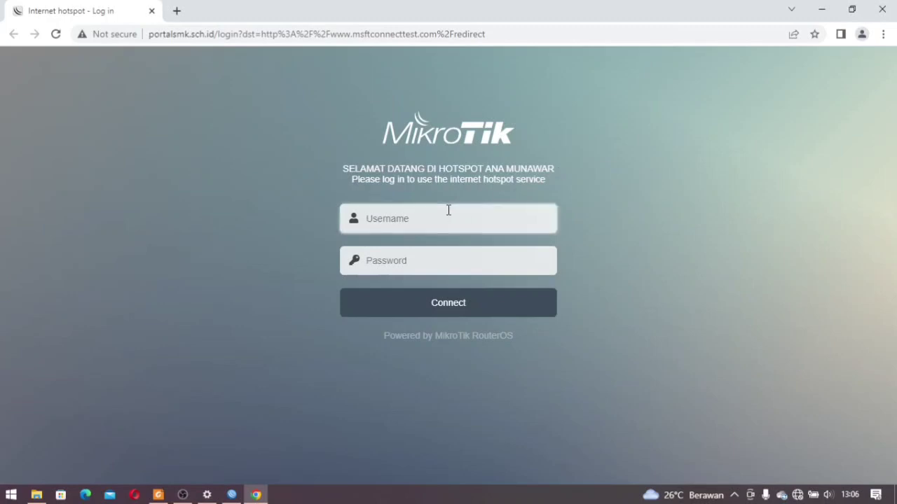
text(SISWA1)
key(BackSpace)
key(BackSpace)
key(BackSpace)
key(BackSpace)
key(BackSpace)
text(siswa1)
click(463, 269)
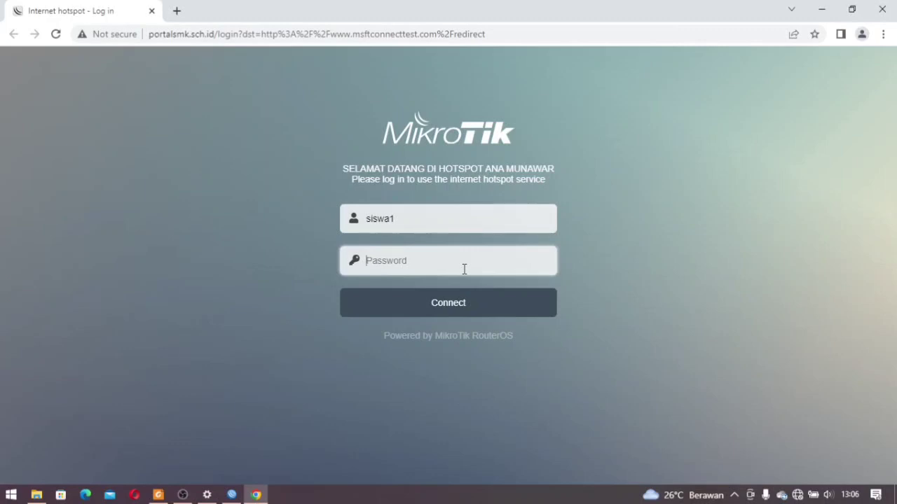
text(123)
click(454, 303)
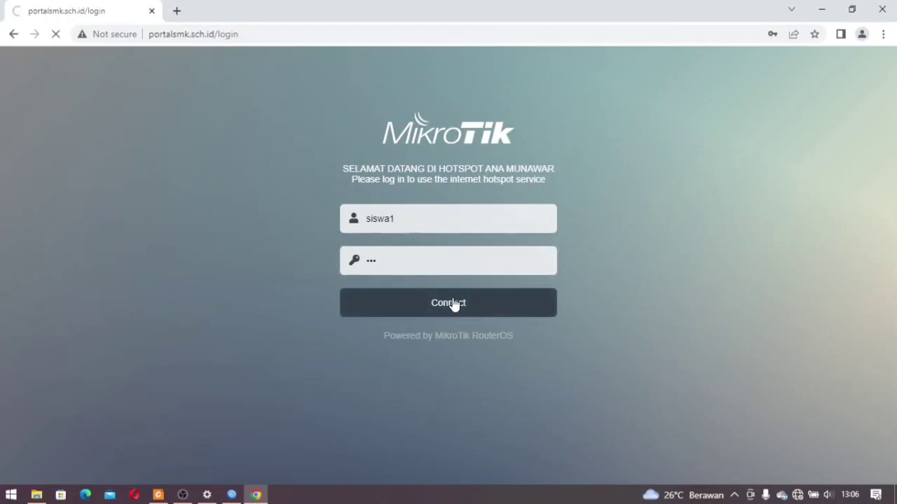
Re-enter the password after the failed login and submit again
click(452, 259)
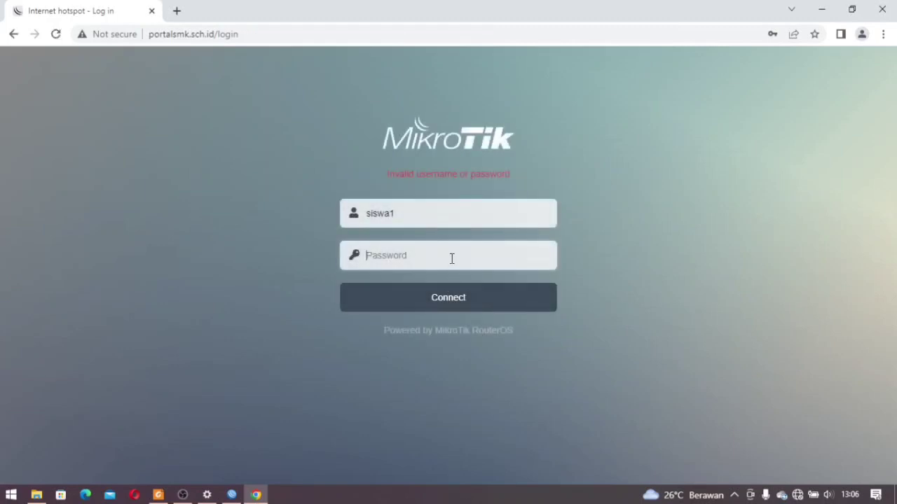
text(123)
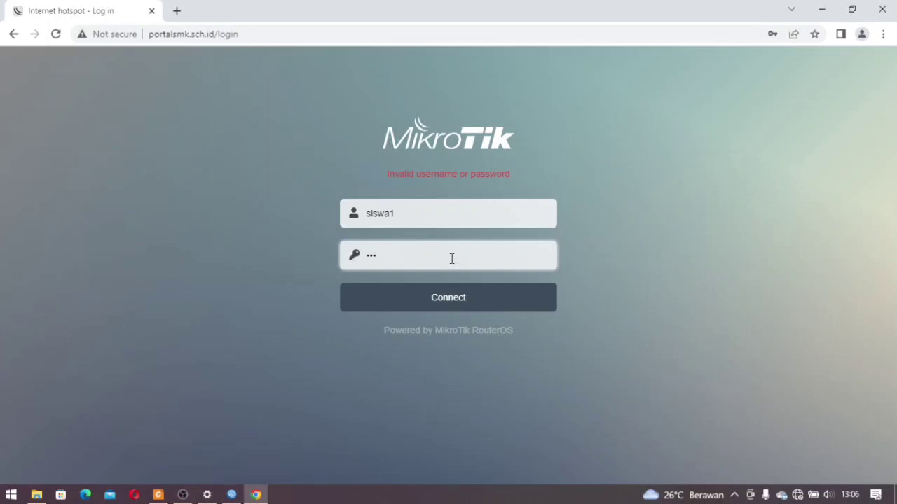
click(459, 304)
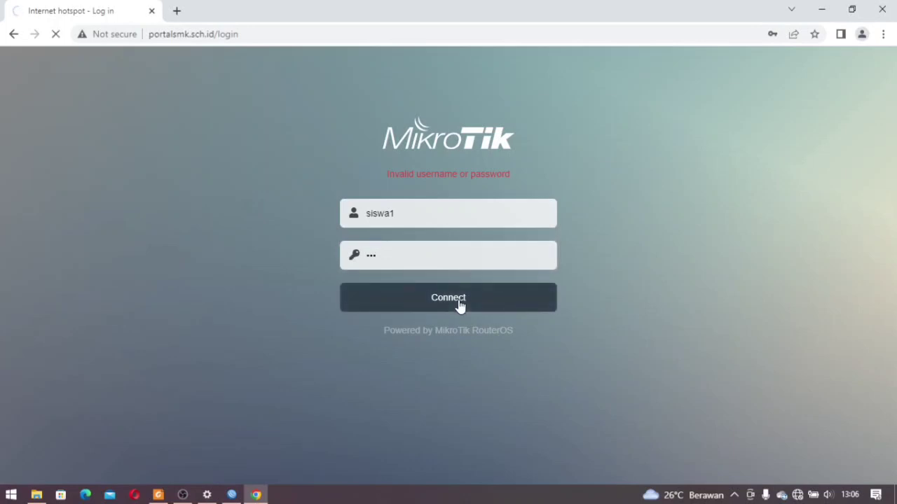
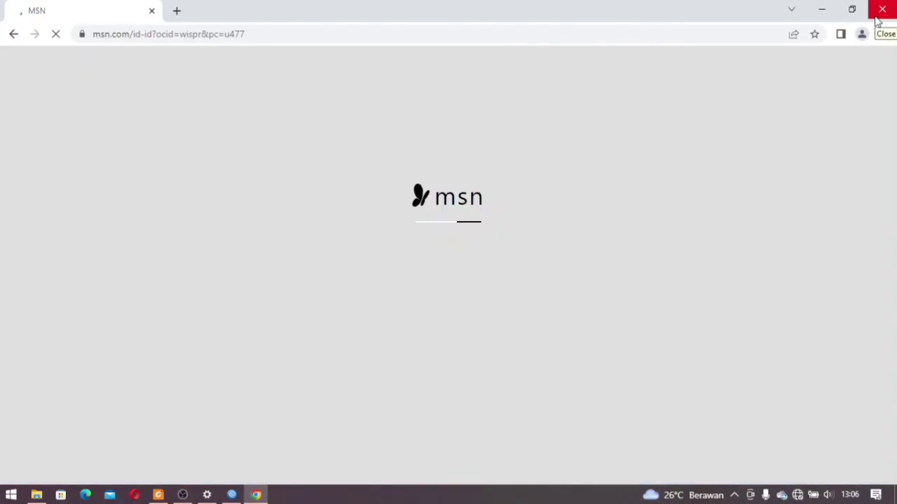
Close Chrome, disconnect the PC from the UKK_209 Wi-Fi, and launch WinBox
click(878, 19)
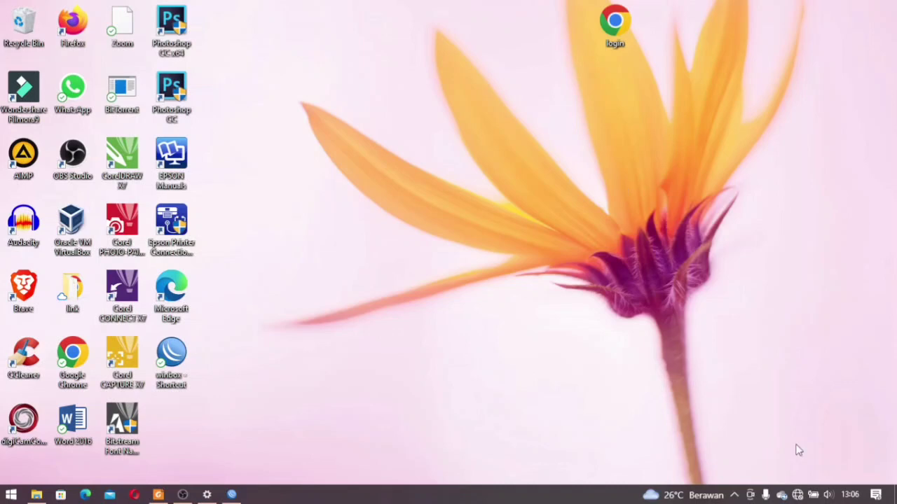
click(797, 495)
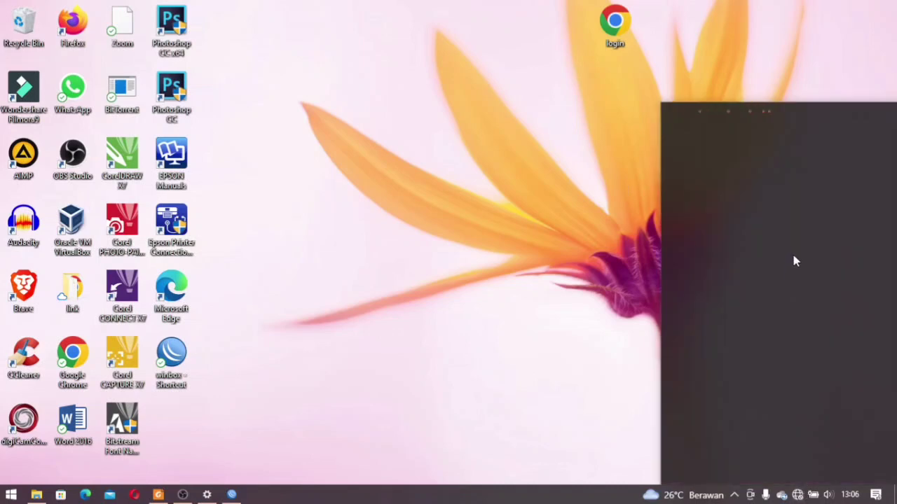
click(507, 240)
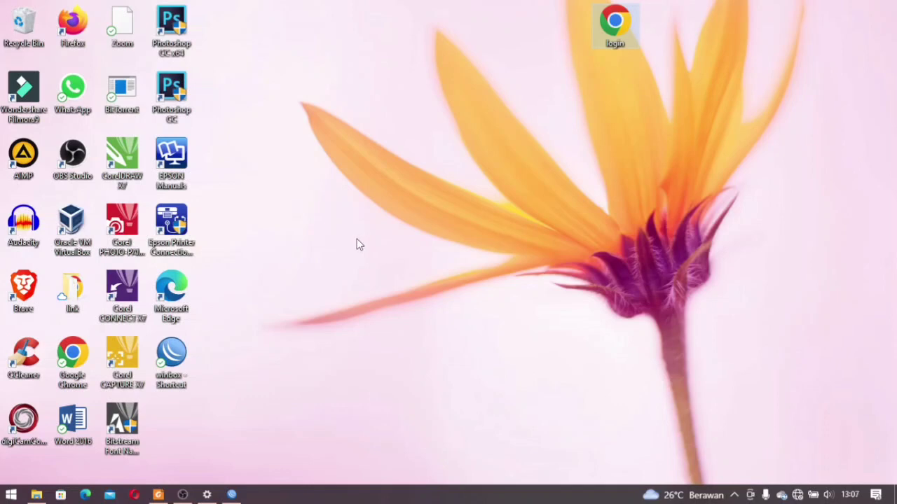
double_click(169, 358)
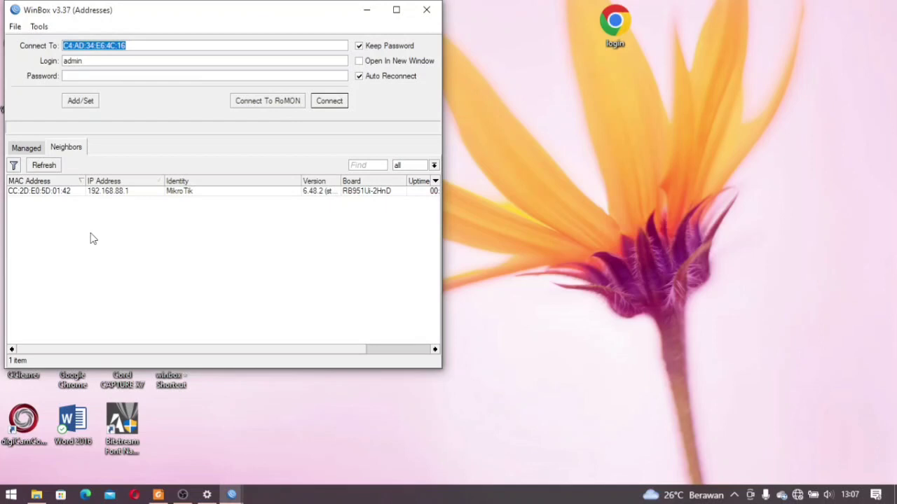
Connect to the RB951Ui-2HnD router at 192.168.88.1 and remove its default configuration
click(63, 192)
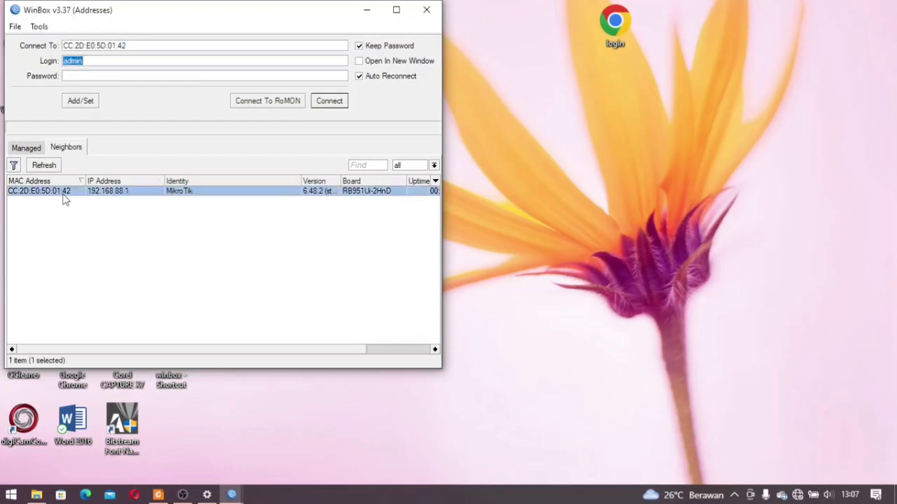
click(327, 101)
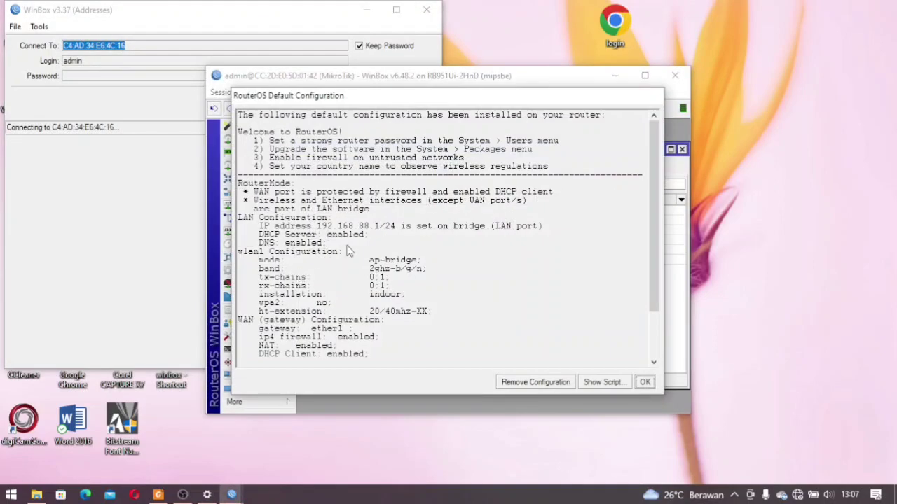
click(508, 382)
Reconnect to the reset router and maximize its session window
click(645, 77)
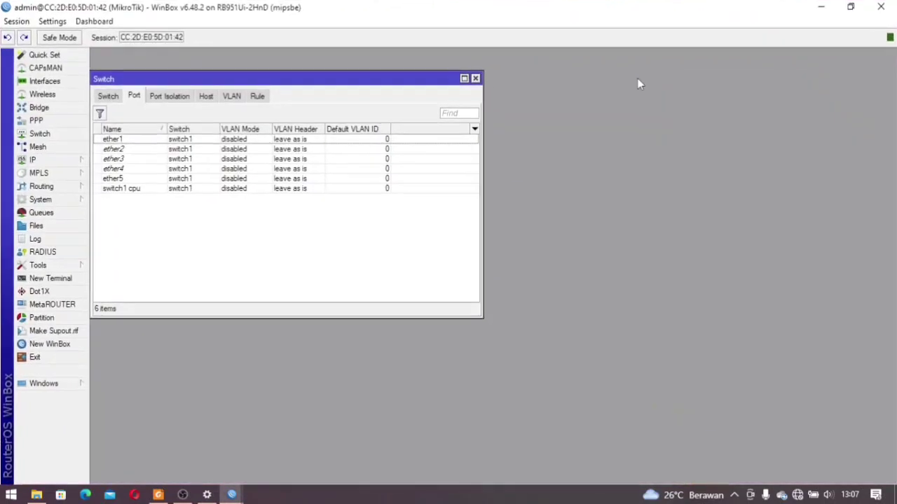
click(475, 79)
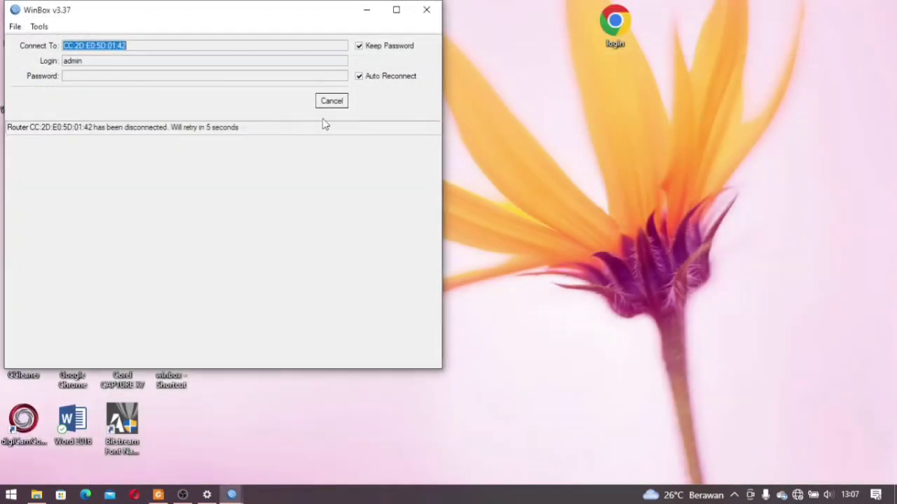
click(335, 104)
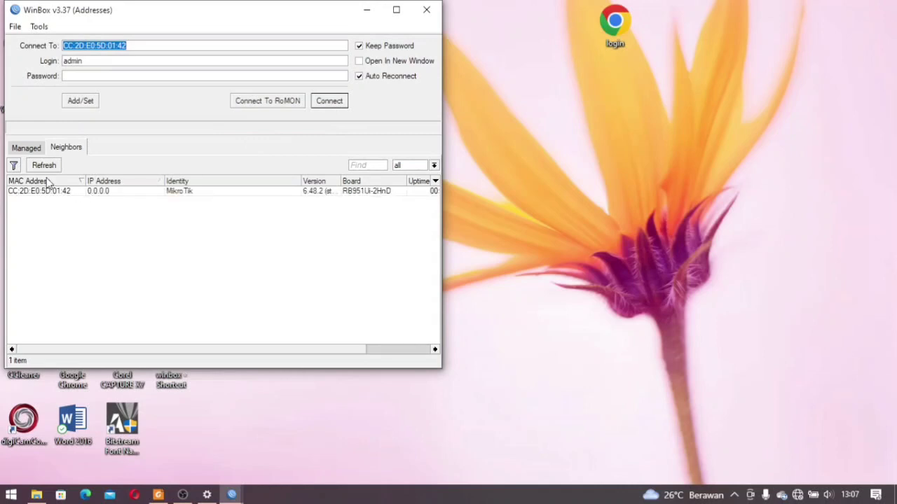
click(47, 191)
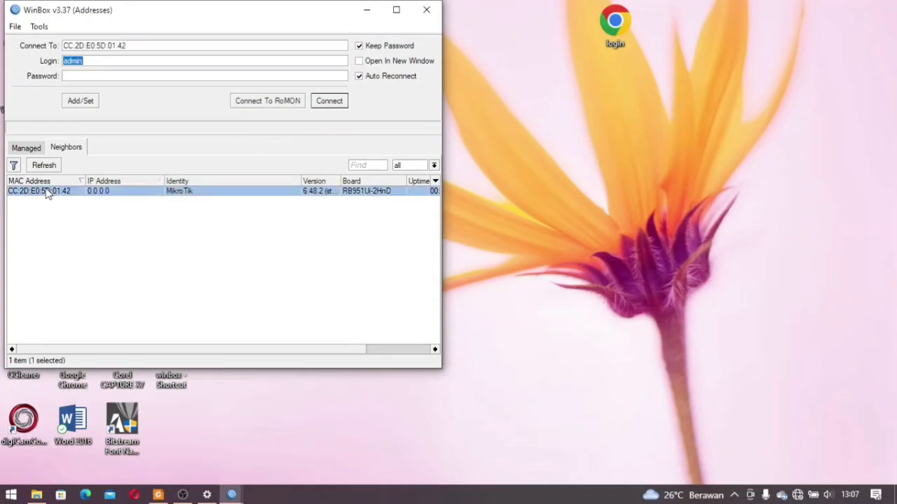
click(329, 102)
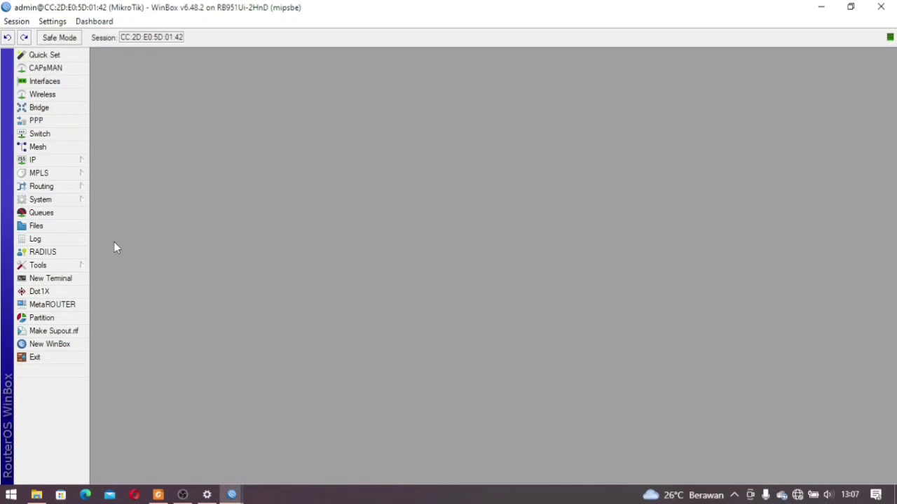
Rename the router identity to 'MikroTik2-' followed by the owner's name
click(74, 202)
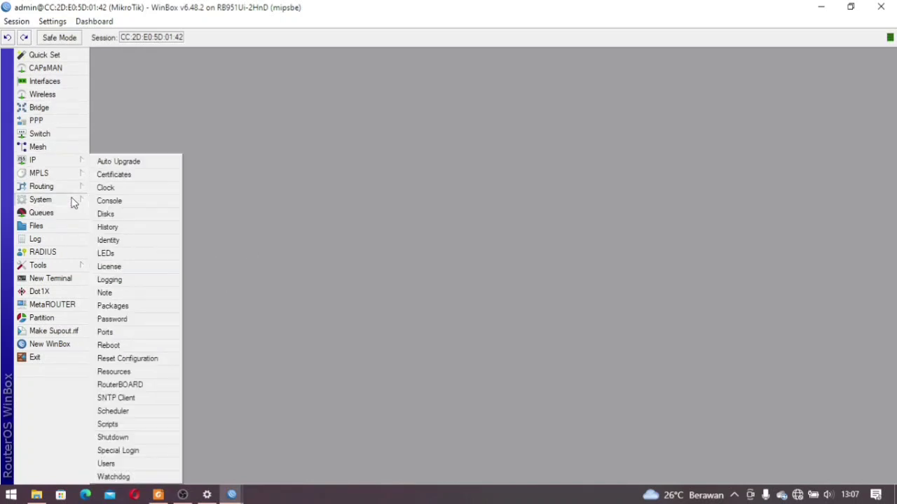
click(157, 241)
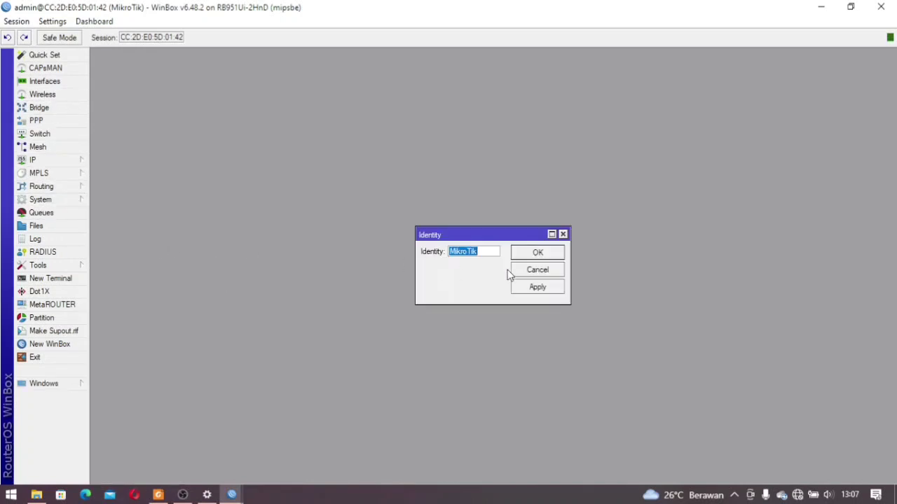
click(483, 256)
text(2-Ana Munawar)
click(537, 254)
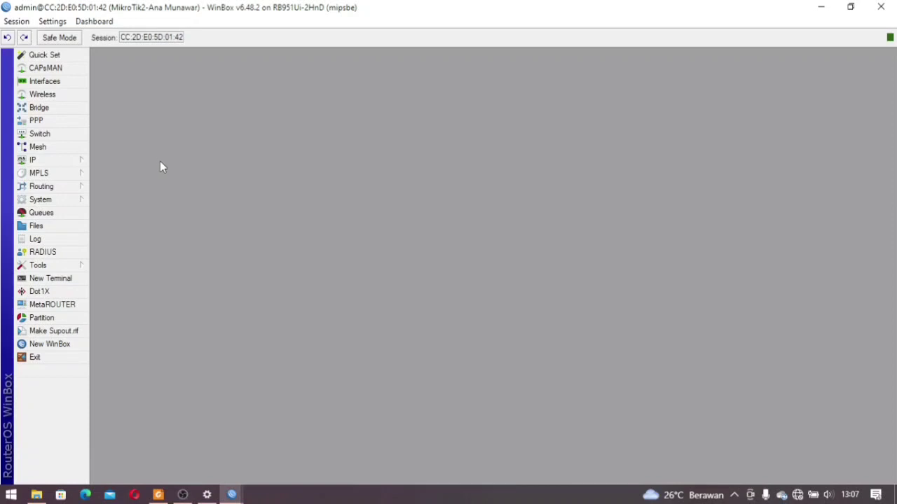
Rename ether1 to ether1-Trunk and ether2 to ether2-siswa
click(74, 82)
click(201, 141)
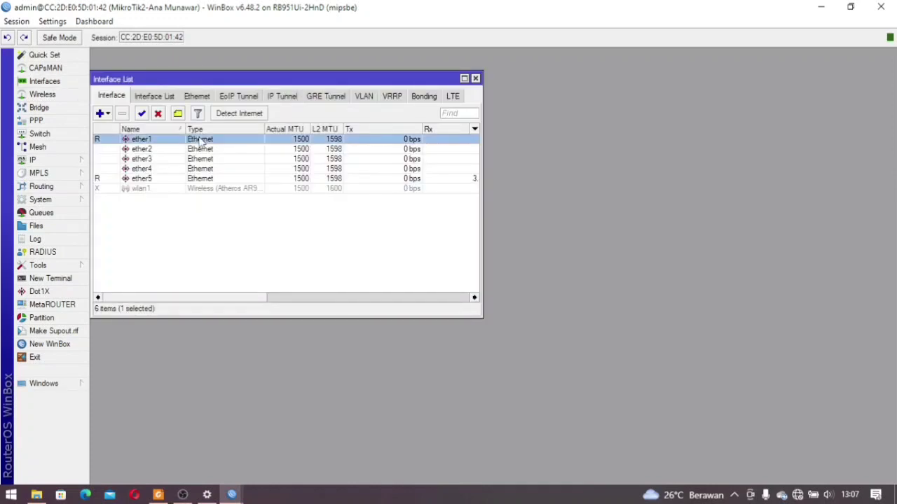
double_click(201, 141)
click(305, 93)
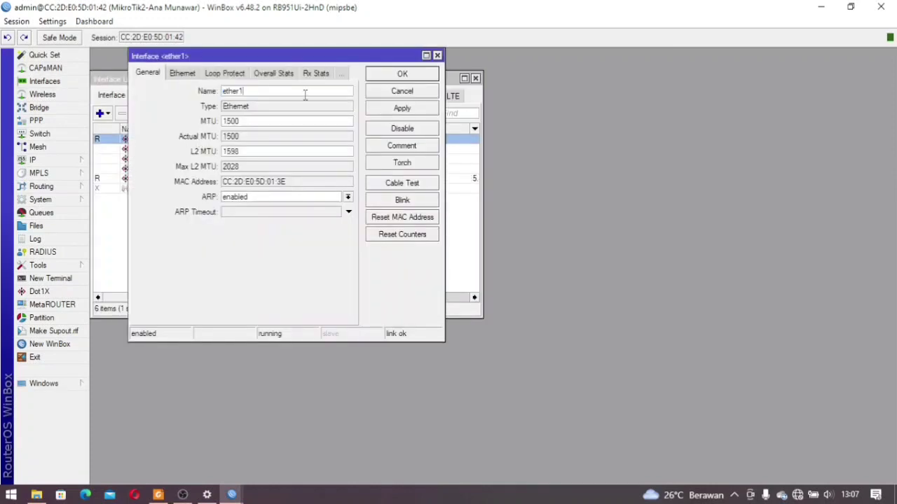
text(-Trunk)
click(377, 79)
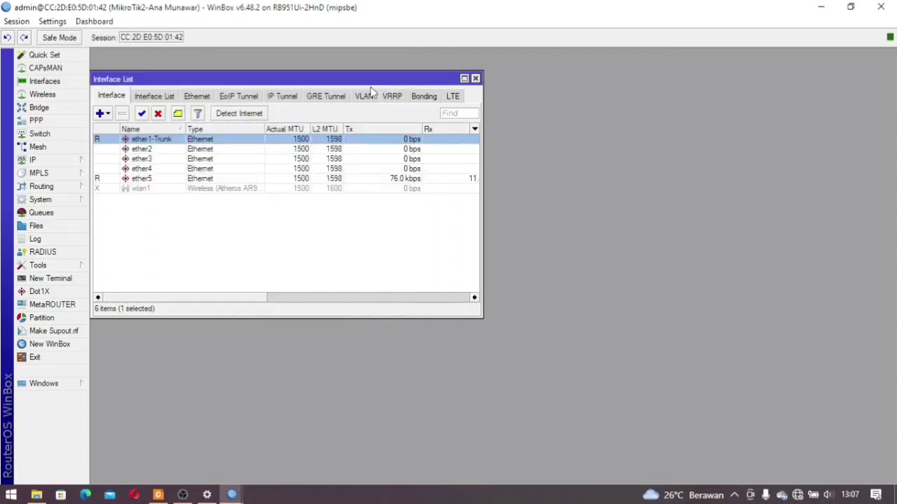
double_click(171, 149)
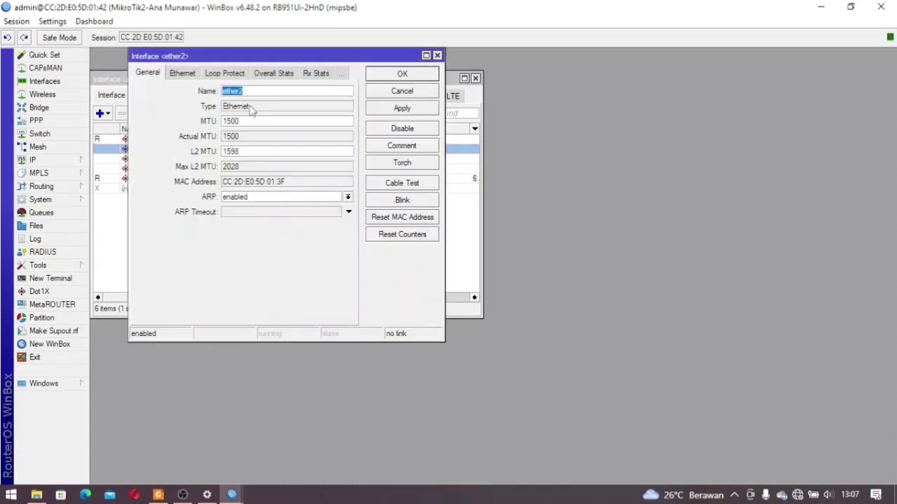
click(256, 92)
text(-siswa)
click(413, 75)
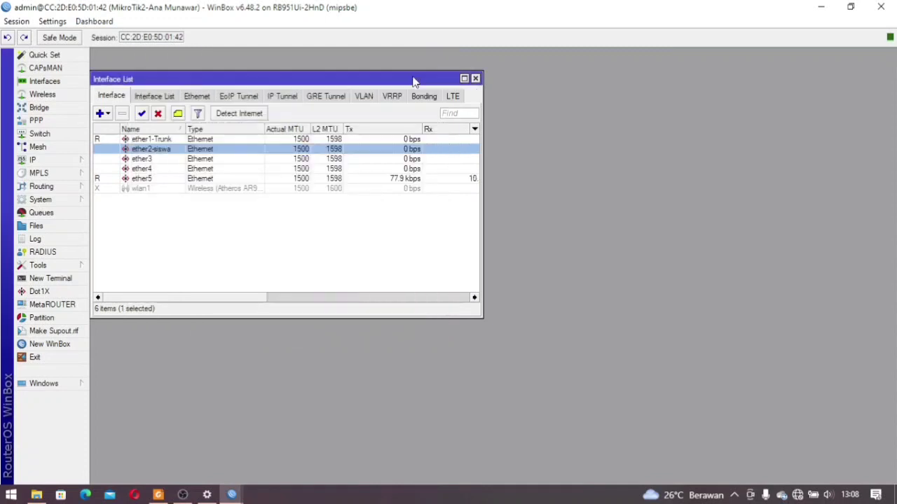
Rename ether3 to ether3-siswa and ether4 to ether4-guru, checking the renamed ports
double_click(142, 160)
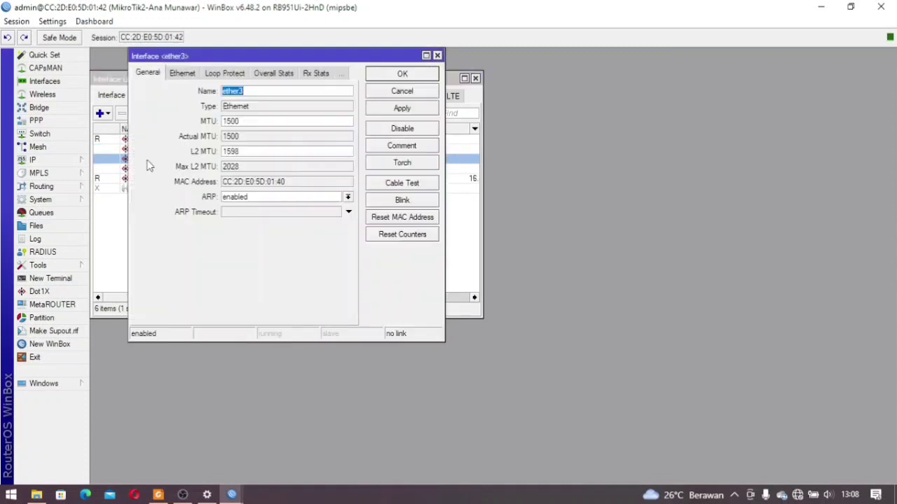
click(269, 92)
text(-siswa)
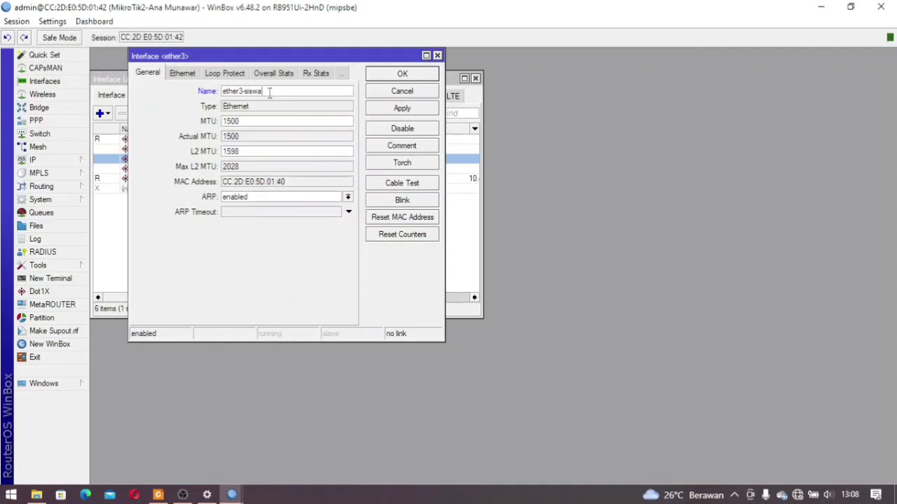
click(416, 75)
double_click(163, 169)
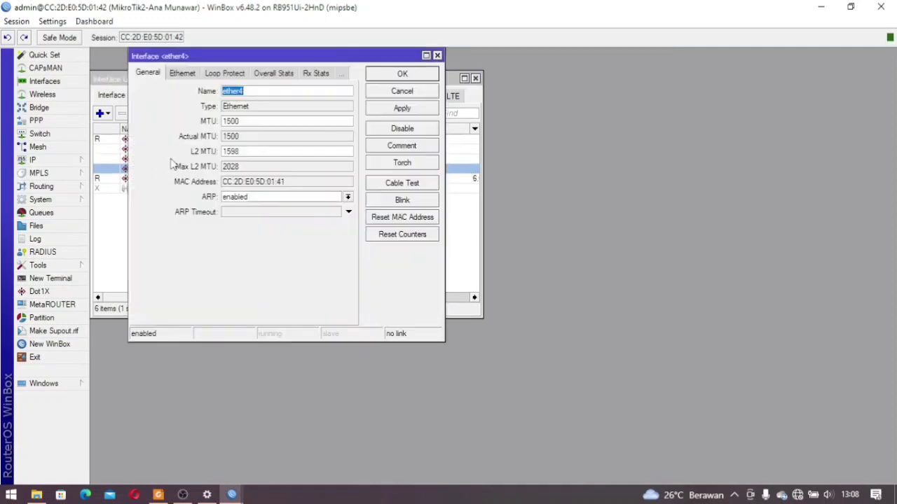
click(272, 92)
click(376, 77)
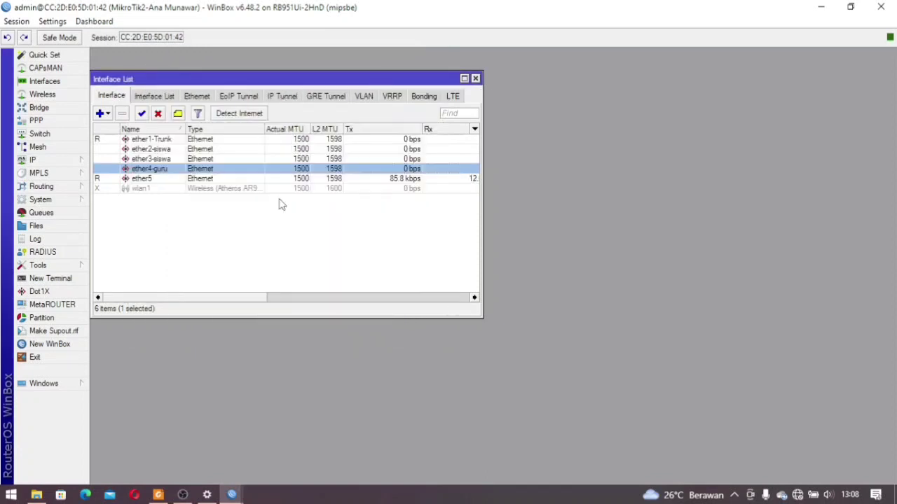
click(170, 143)
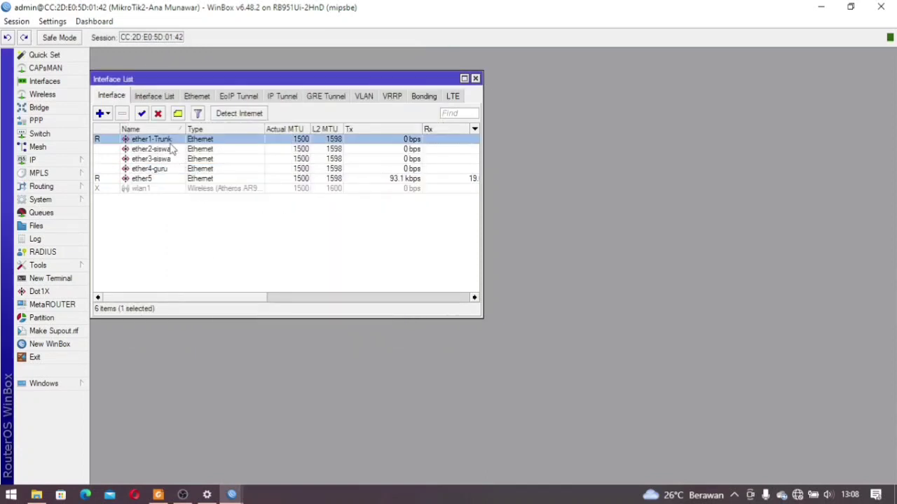
click(171, 152)
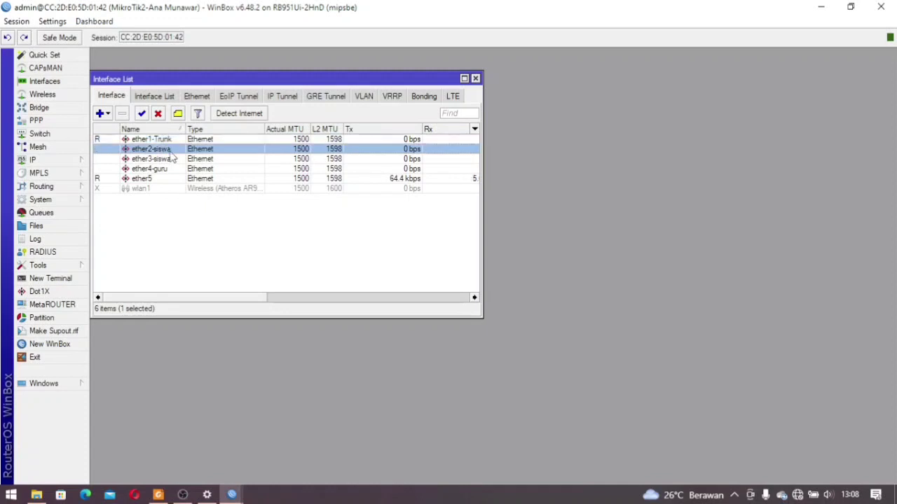
click(171, 158)
click(168, 173)
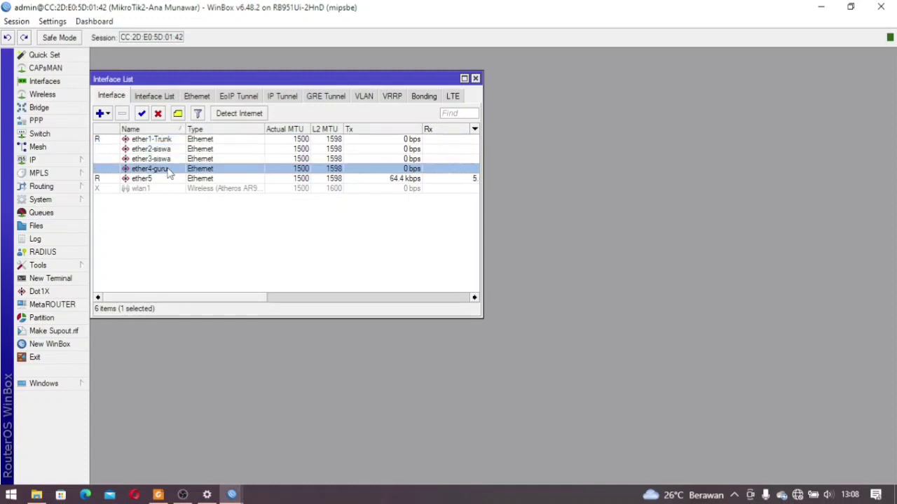
click(475, 80)
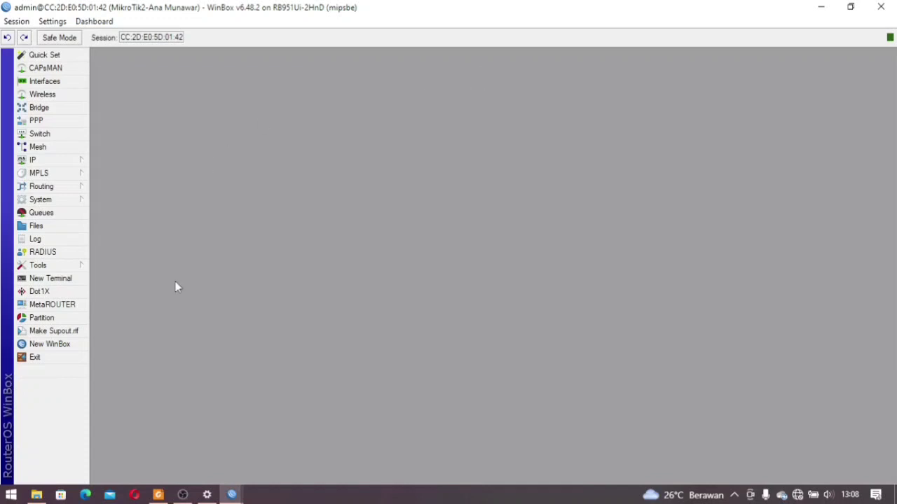
Create a new bridge, bridge1
click(72, 134)
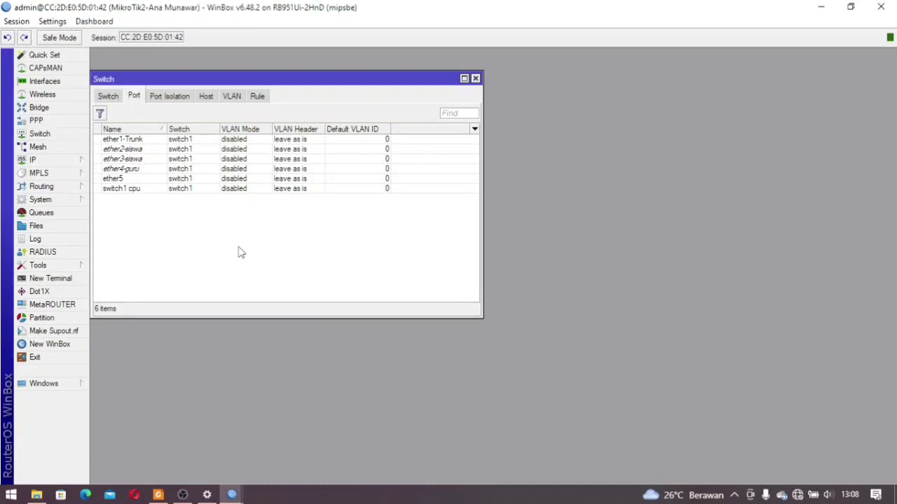
click(475, 79)
click(50, 110)
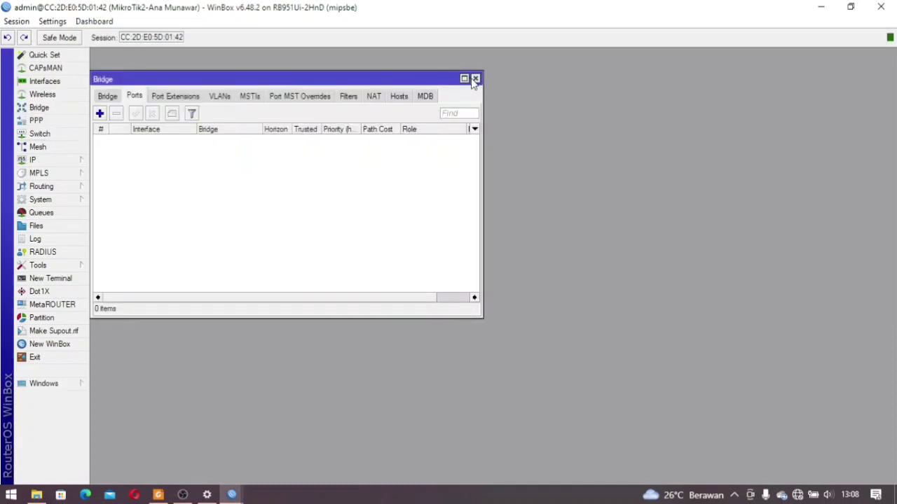
drag(305, 80, 445, 80)
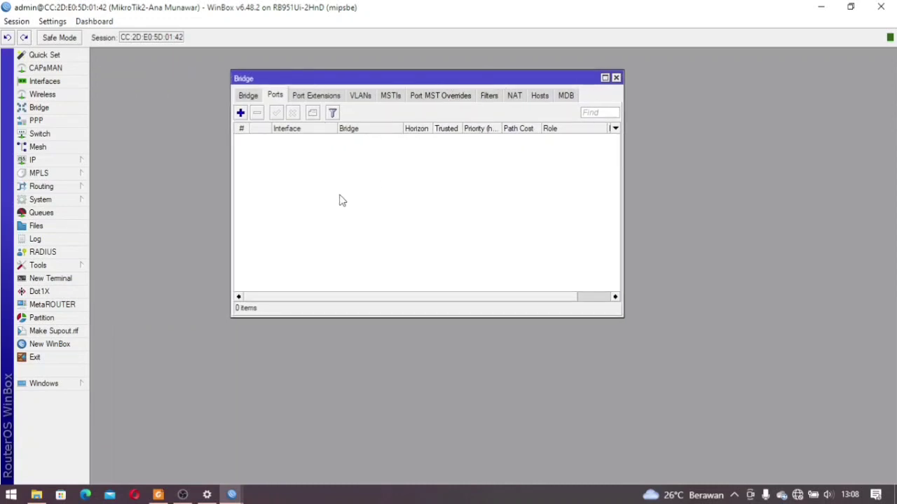
click(248, 95)
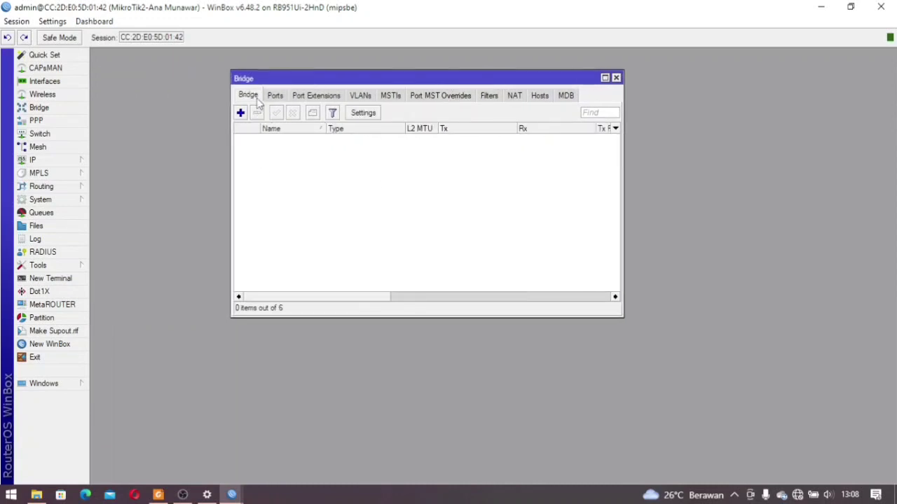
click(240, 113)
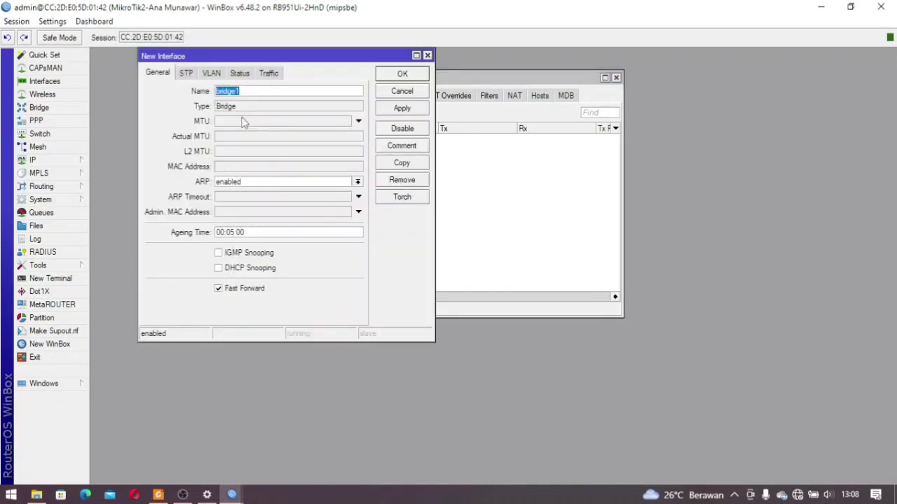
click(404, 74)
Add ether1-Trunk and ether2-siswa as ports of bridge1
click(276, 96)
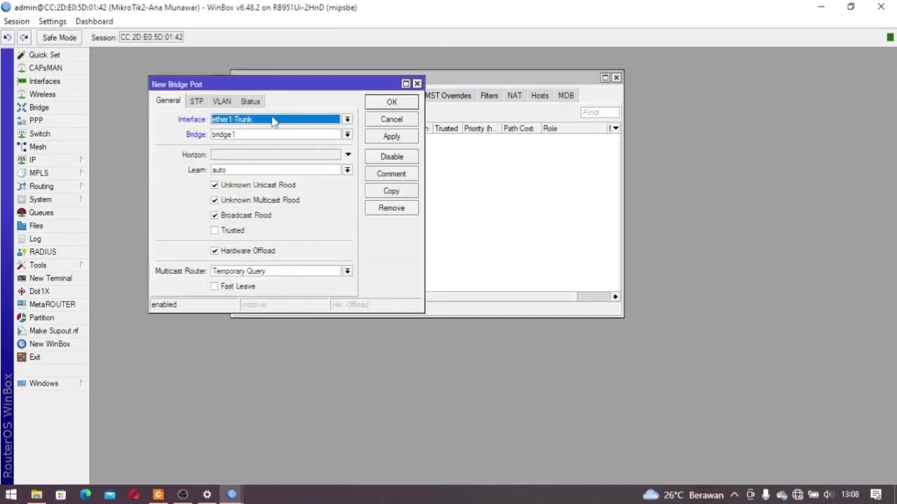
click(270, 138)
click(272, 144)
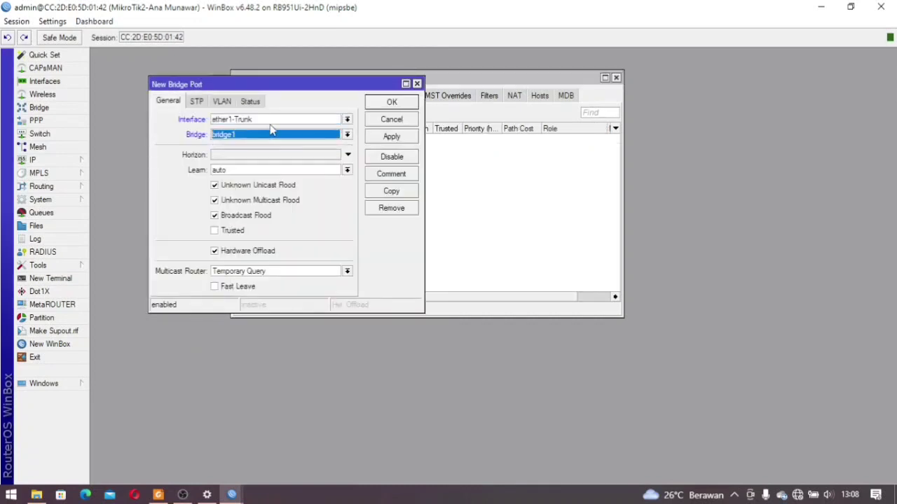
click(390, 104)
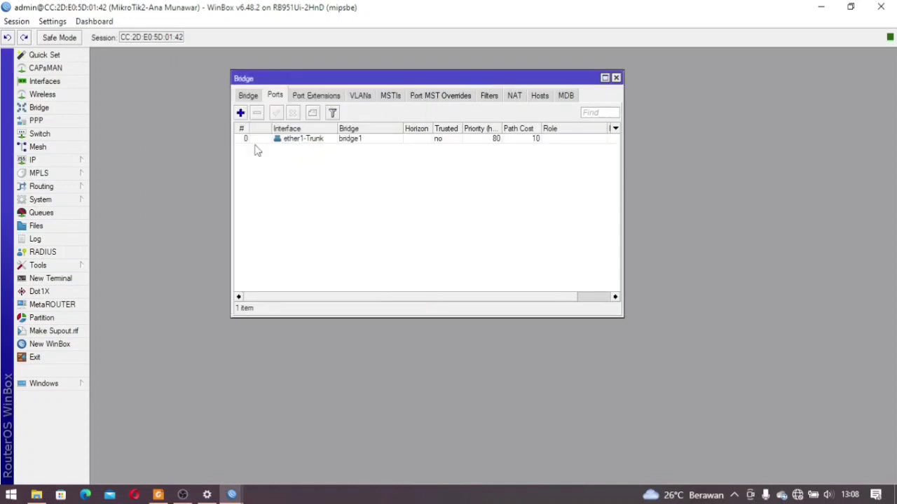
click(241, 113)
click(251, 138)
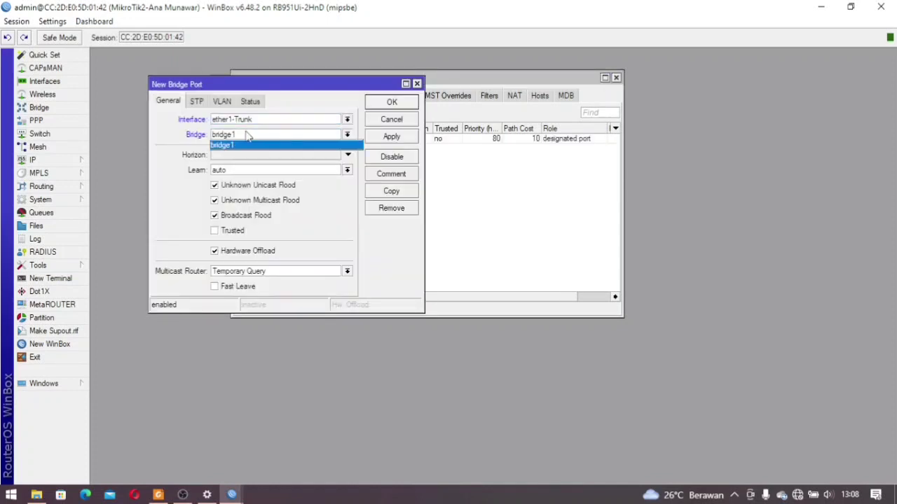
click(253, 144)
click(251, 122)
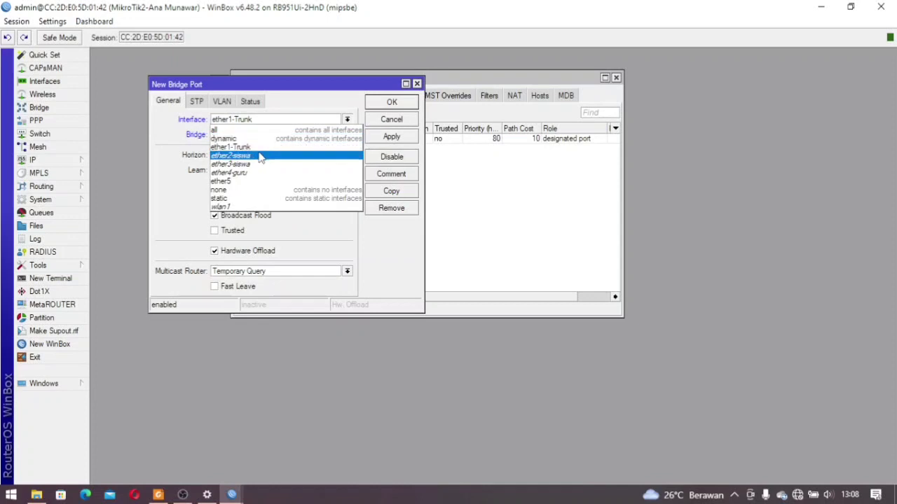
click(261, 158)
click(390, 103)
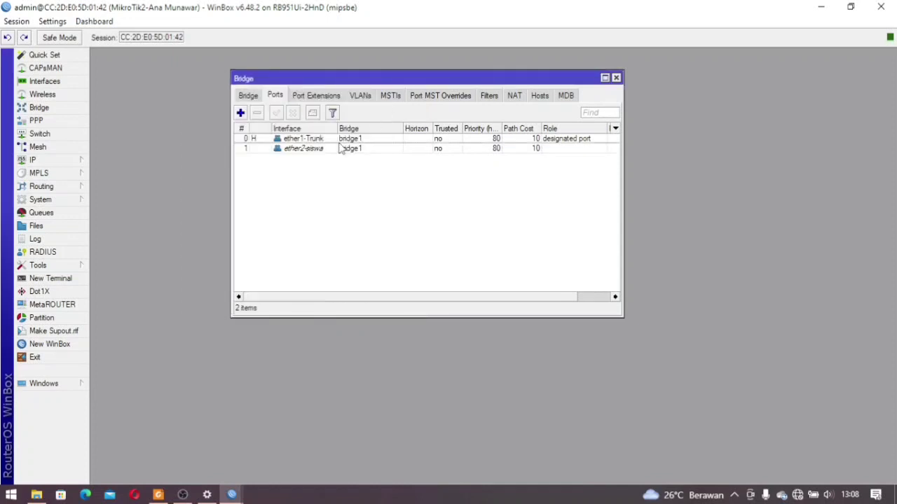
Add ether3-siswa and ether4-guru as ports of bridge1
double_click(247, 133)
click(246, 121)
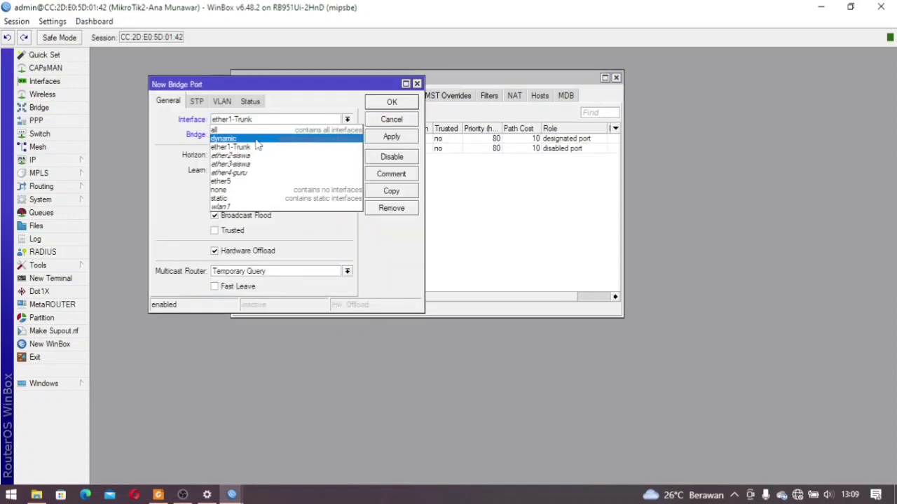
click(269, 166)
click(392, 102)
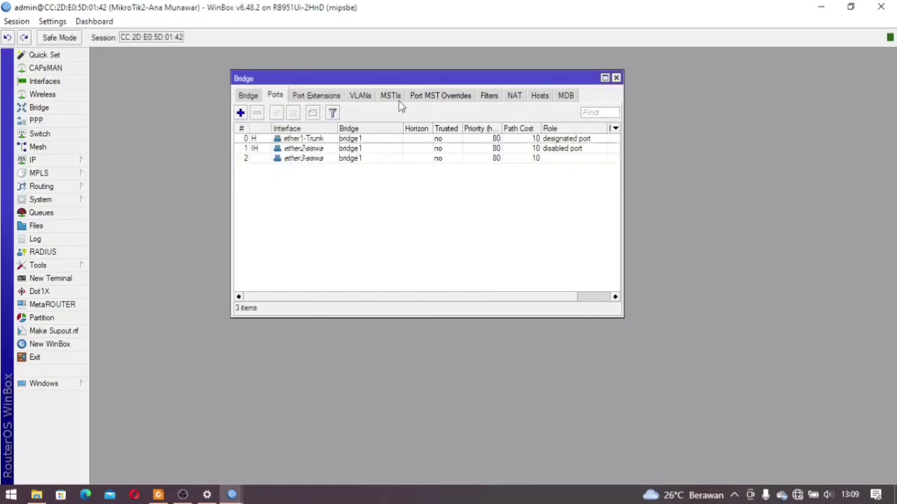
click(240, 113)
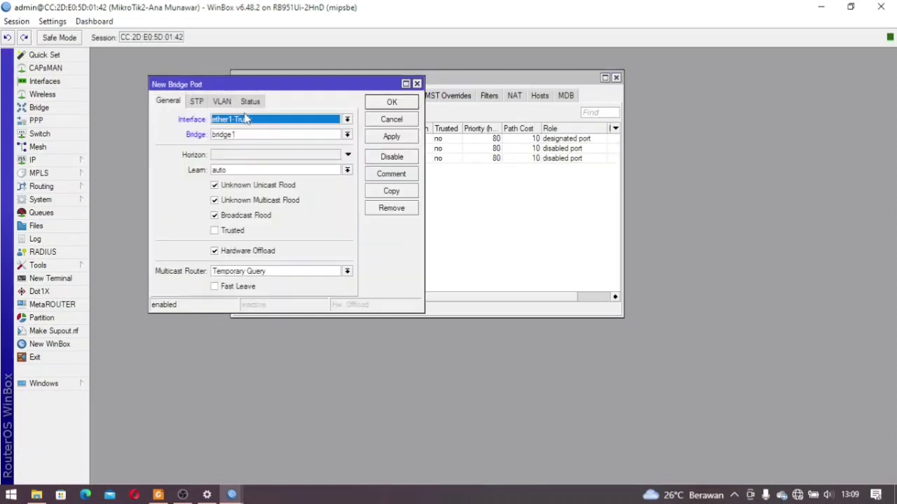
click(254, 122)
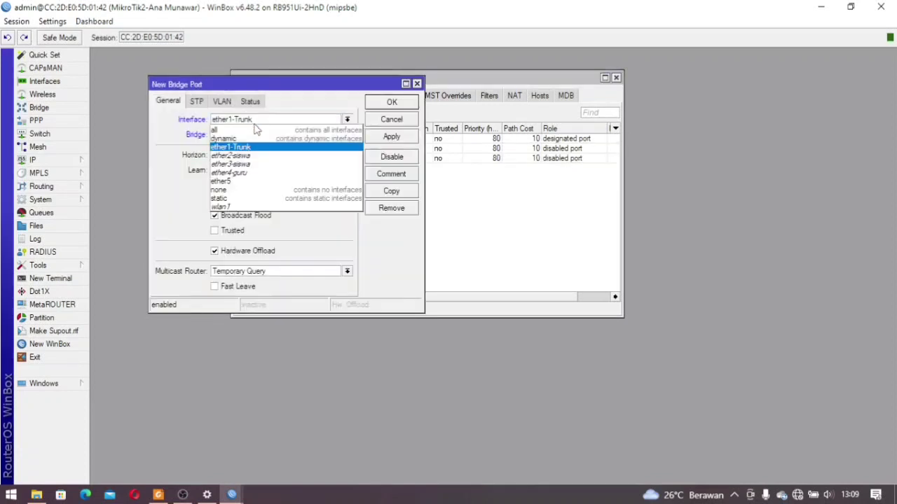
click(268, 173)
click(392, 103)
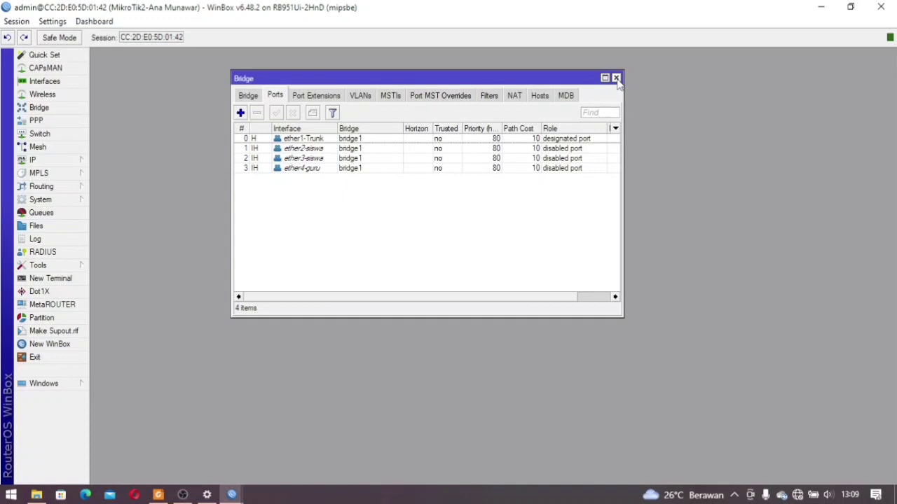
click(616, 78)
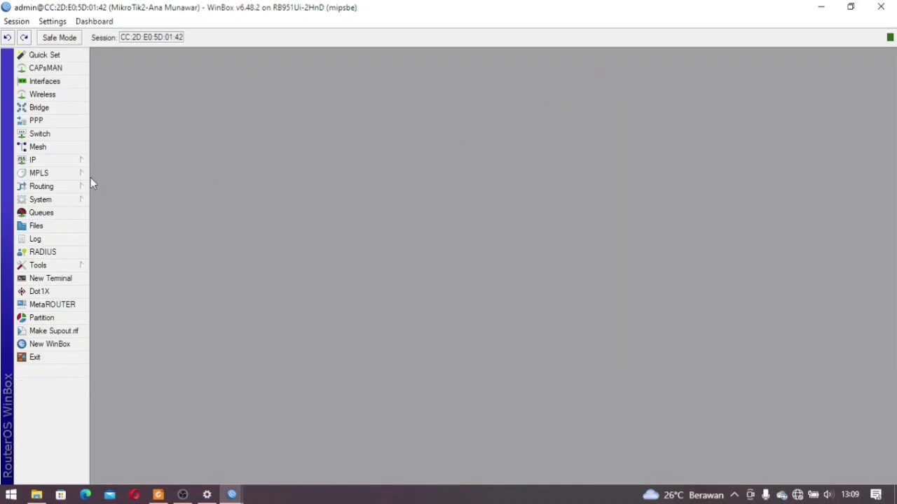
Start a switch VLAN entry with VLAN ID 10 and ether1-Trunk as first port
click(73, 134)
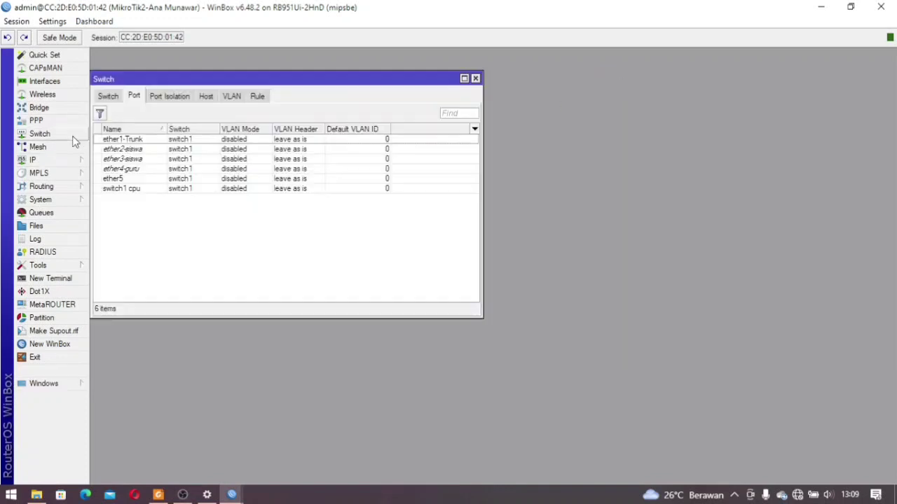
click(229, 96)
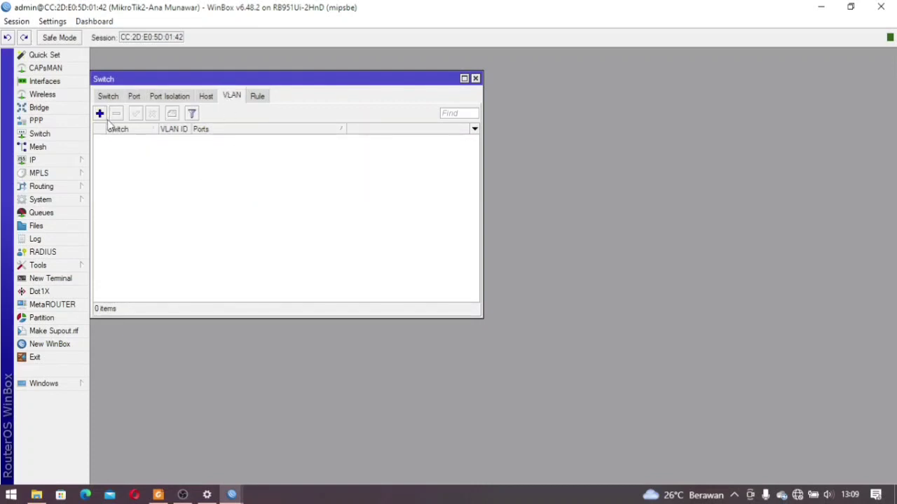
click(99, 114)
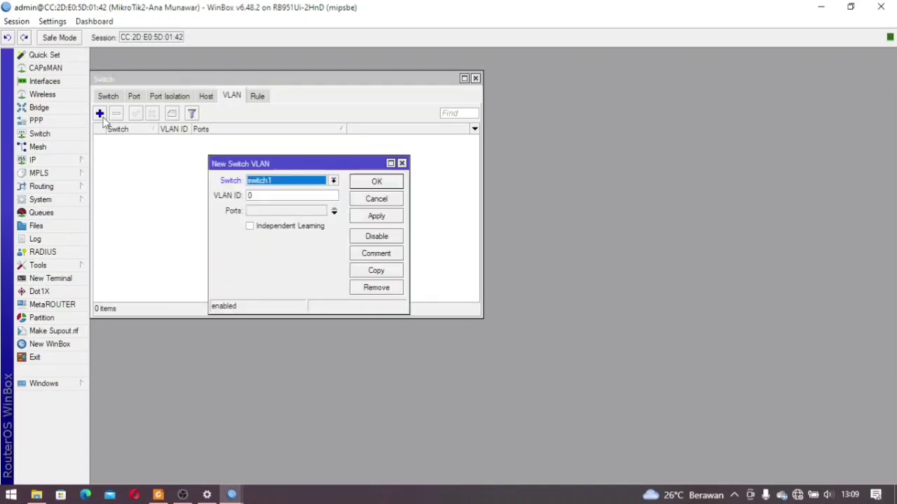
double_click(282, 197)
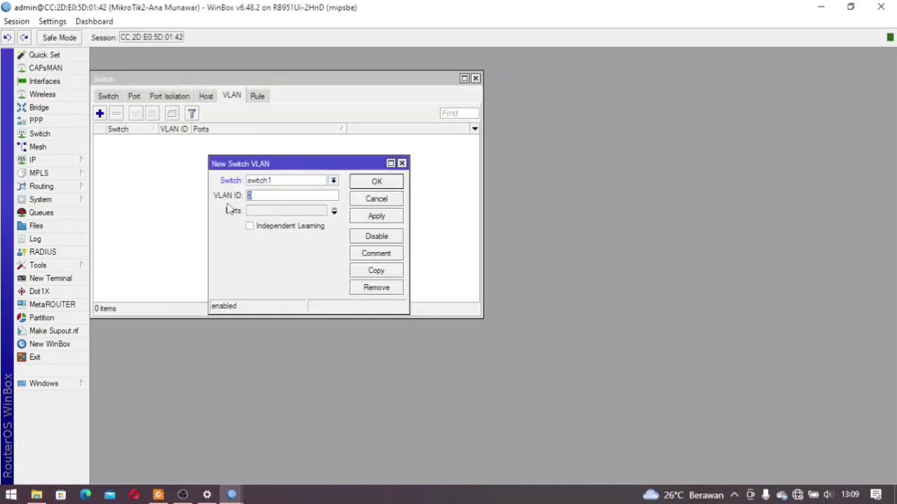
text(1)
click(289, 215)
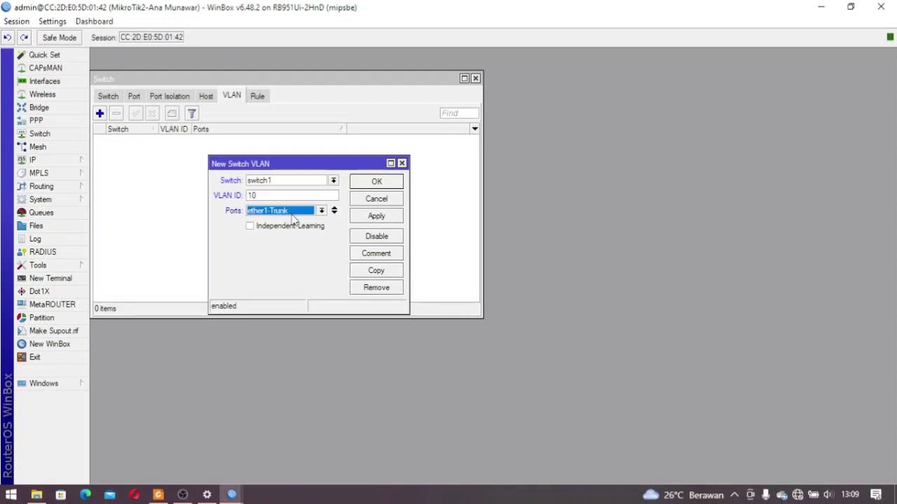
Add ether2-siswa and ether3-siswa to VLAN 10 and save it
click(333, 213)
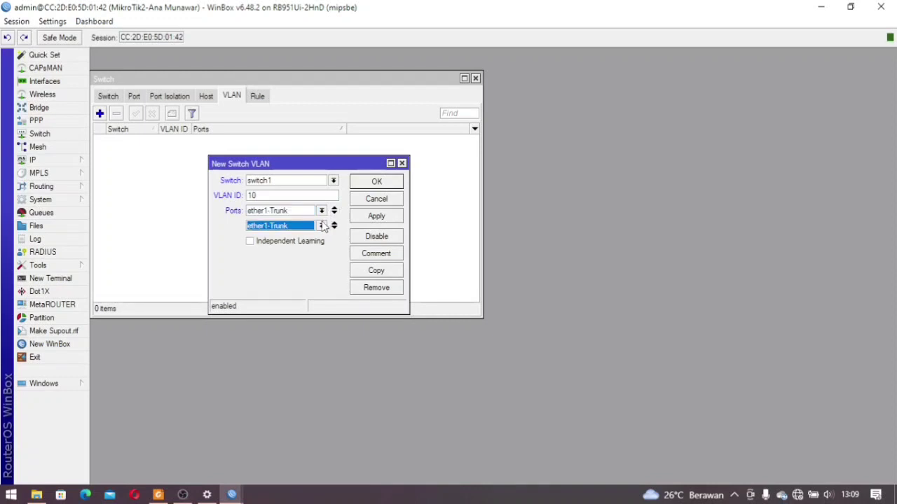
click(320, 226)
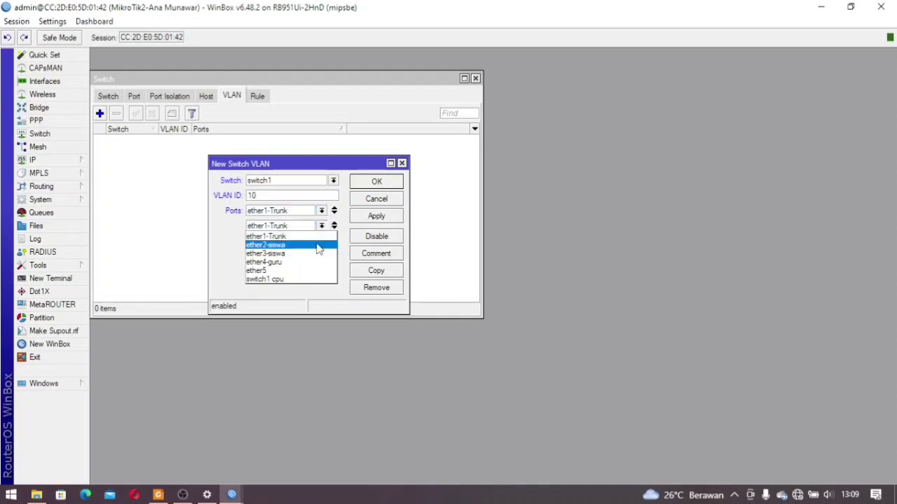
click(319, 249)
click(335, 228)
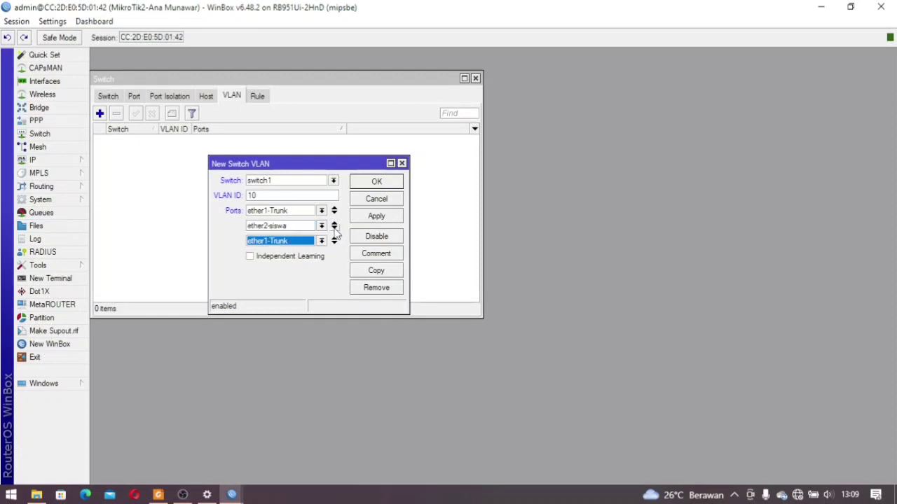
click(321, 241)
click(303, 270)
click(377, 182)
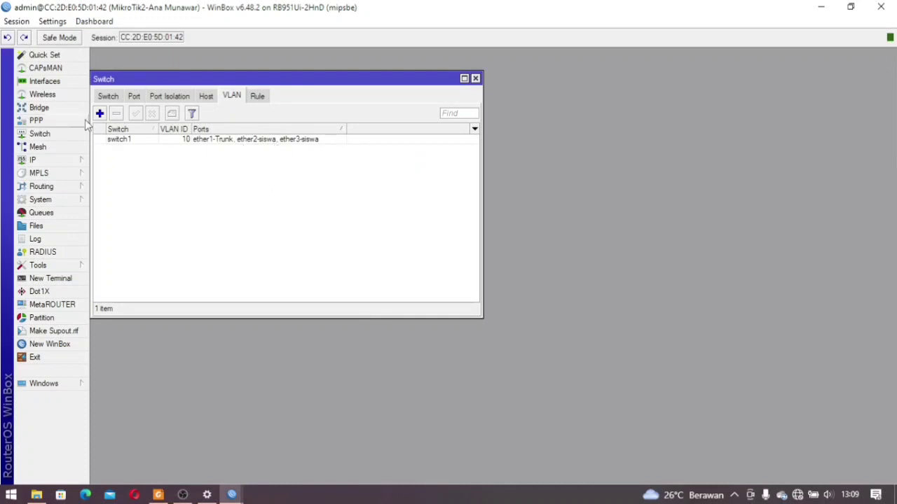
click(100, 113)
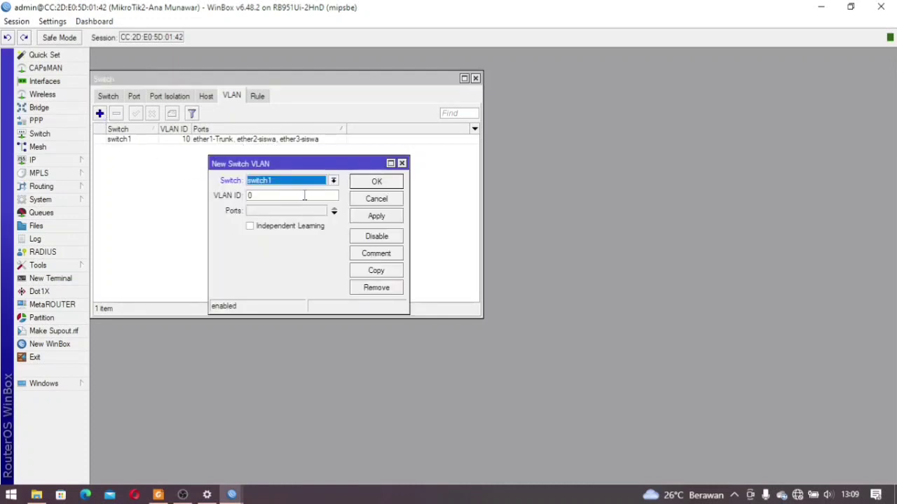
Add switch VLAN 20 with member ports ether1-Trunk and ether4-guru
click(249, 195)
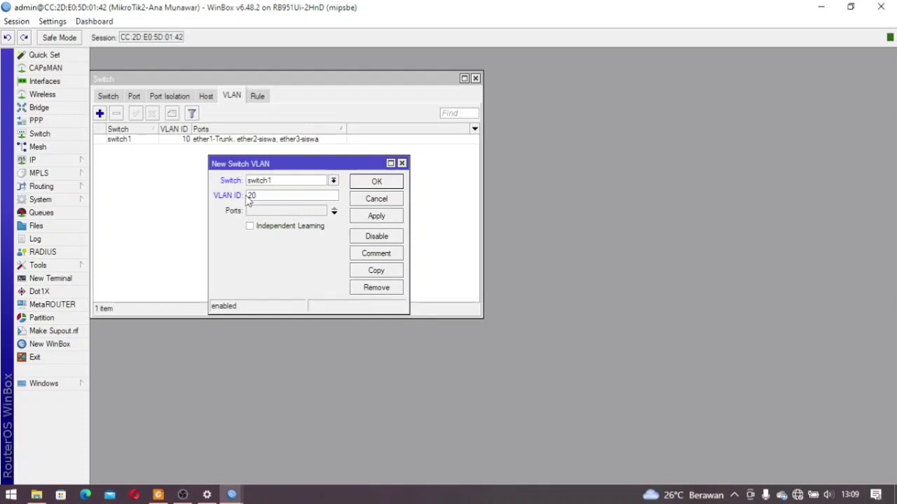
click(334, 213)
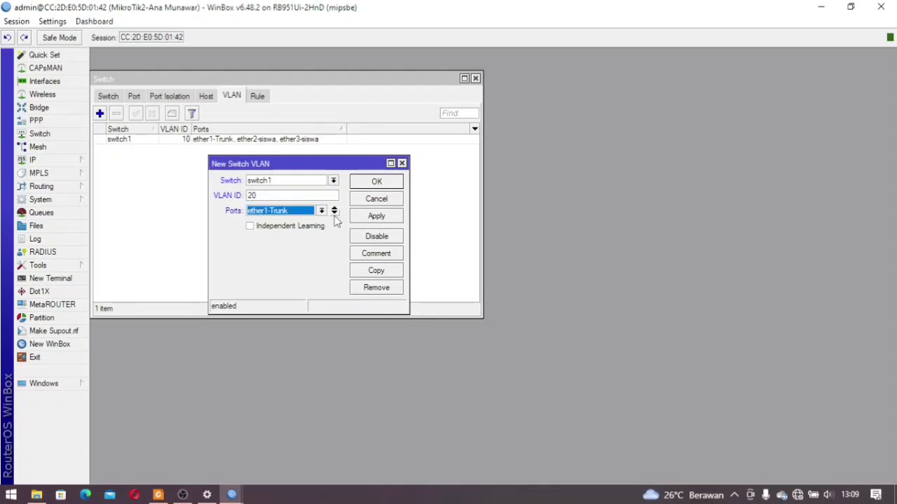
click(334, 214)
click(321, 225)
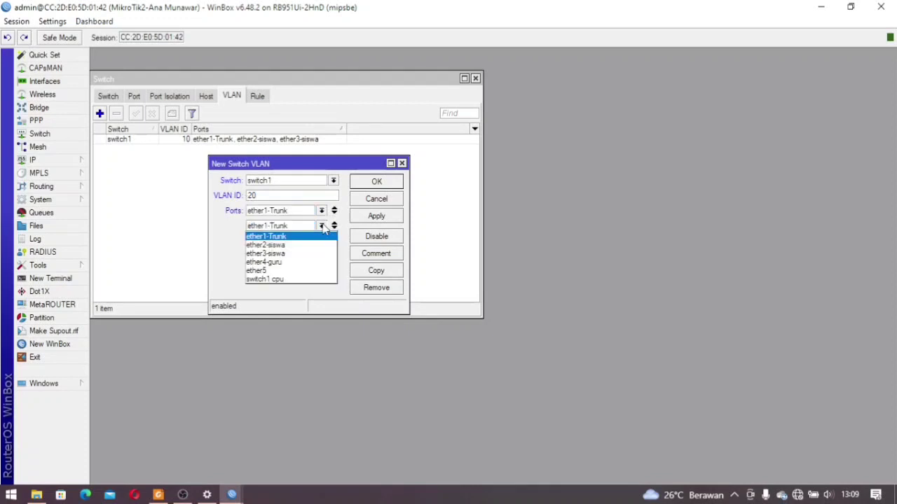
click(309, 262)
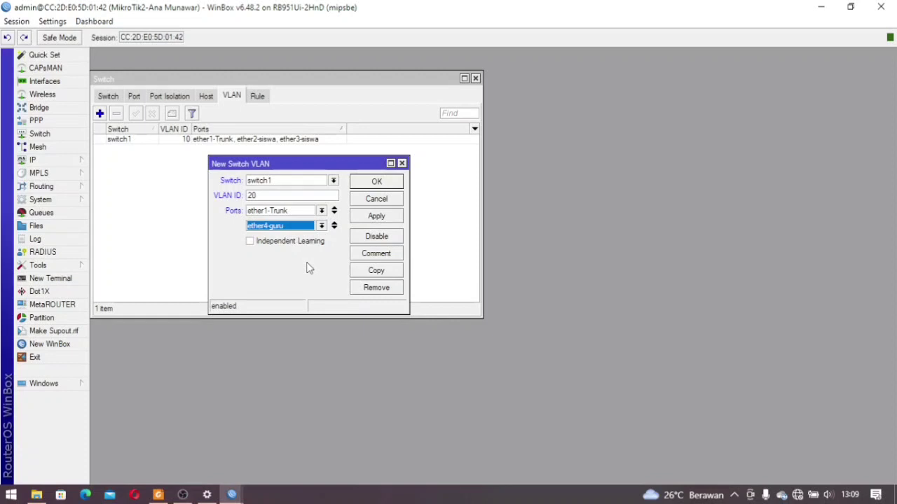
click(387, 182)
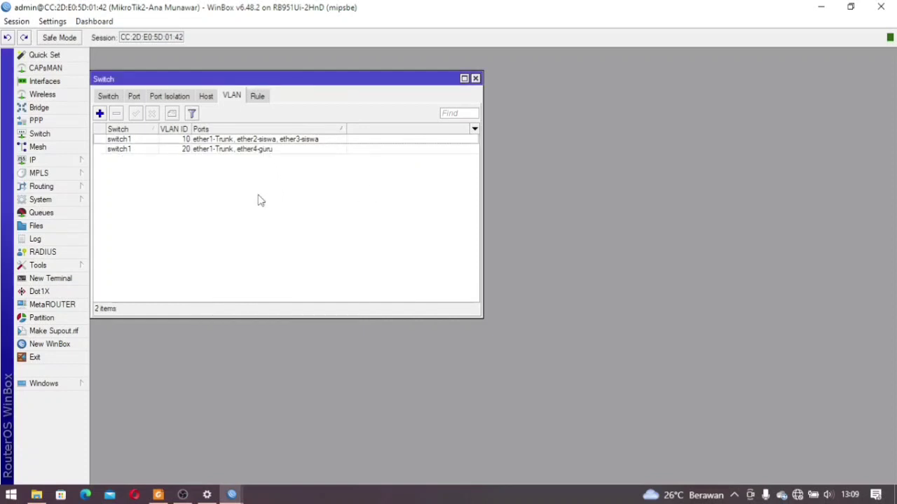
click(135, 98)
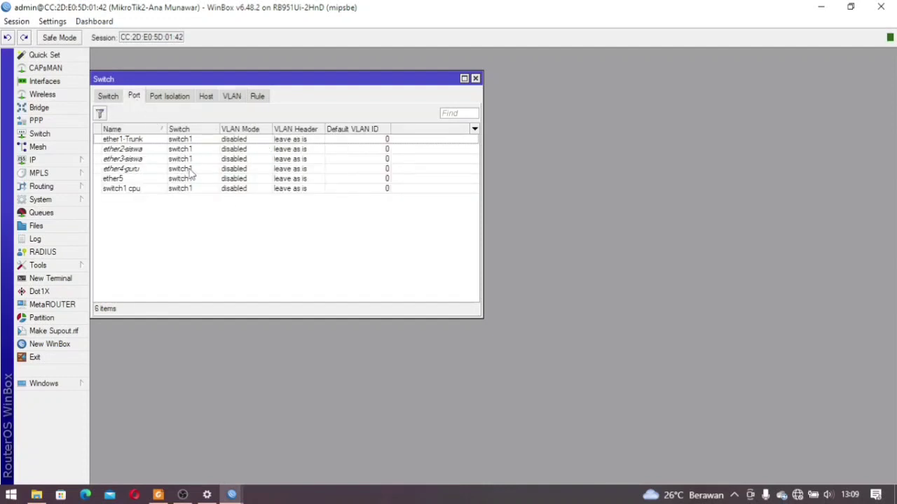
Set ether1-Trunk to secure VLAN mode with header 'add if missing'
double_click(163, 141)
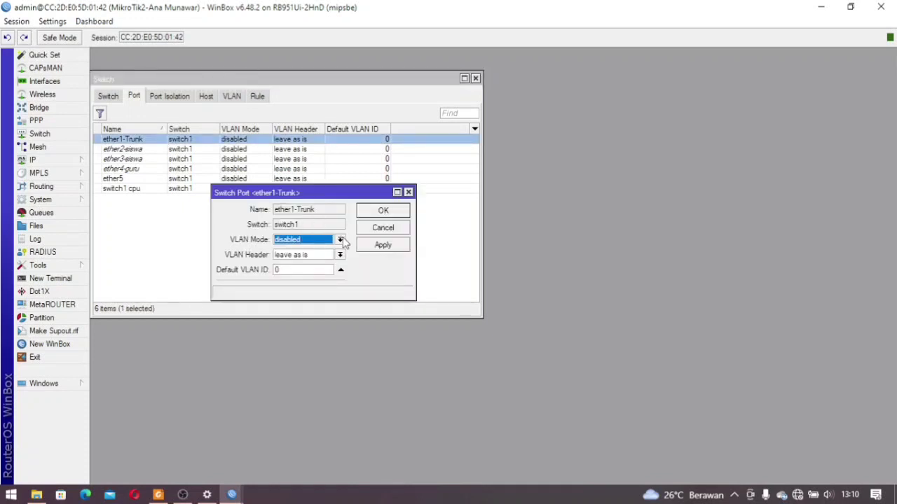
click(340, 239)
click(309, 275)
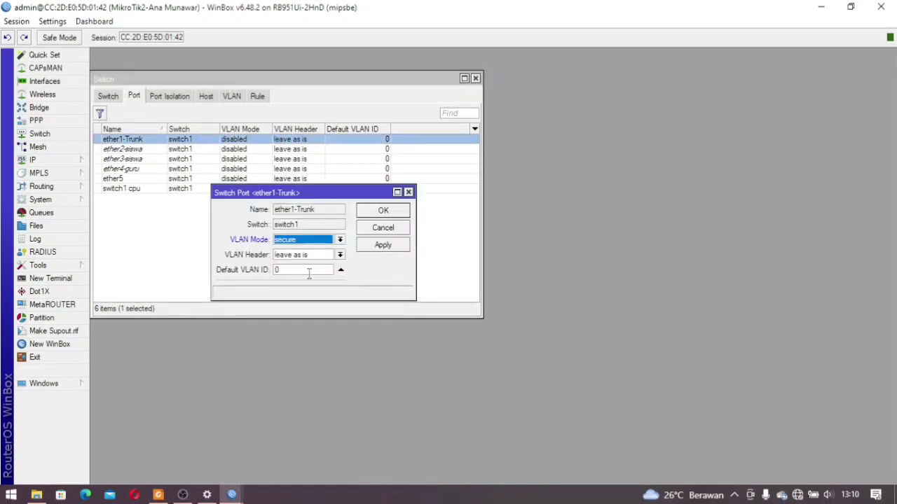
click(341, 257)
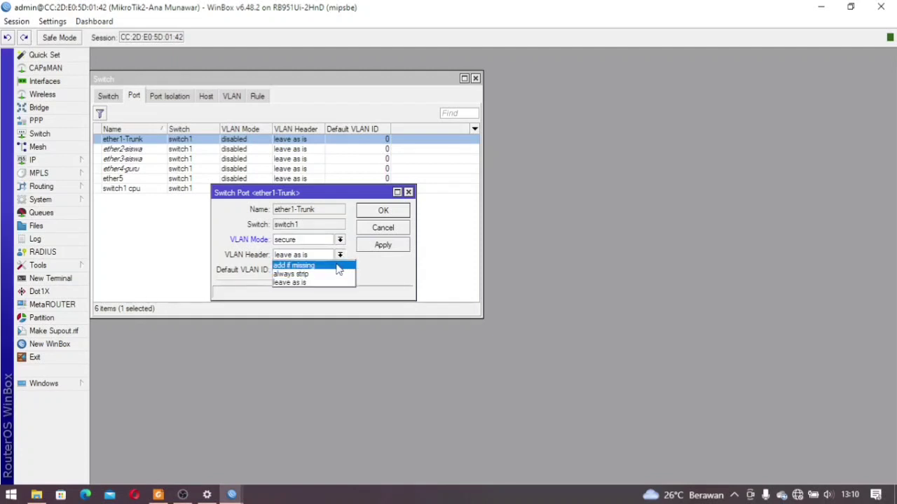
click(339, 270)
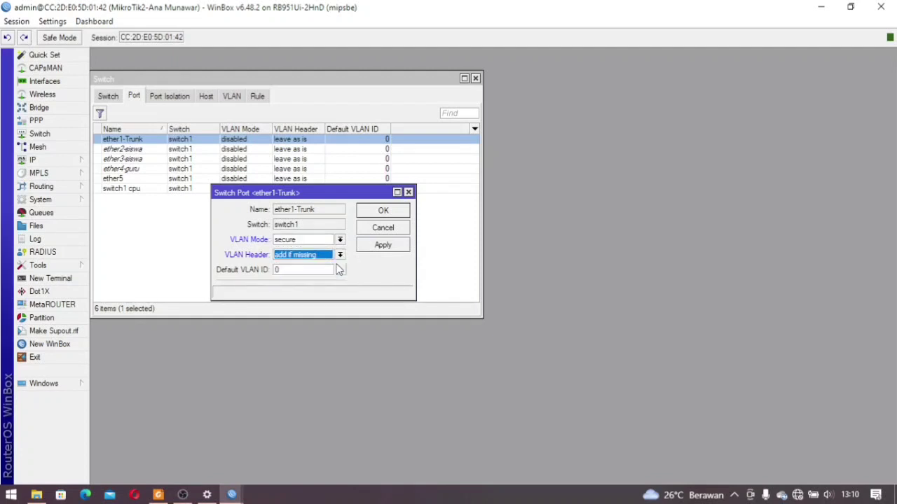
click(383, 211)
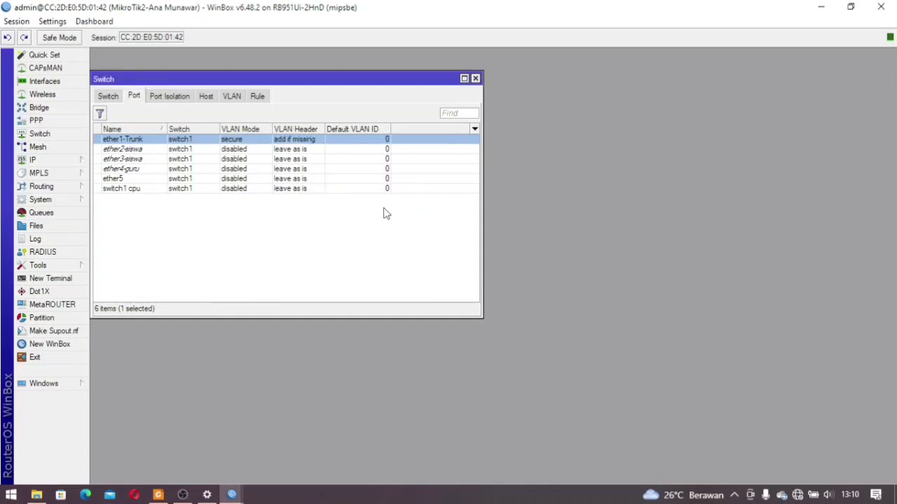
Set ether2-siswa to secure mode, header 'add if missing', default VLAN ID 10
double_click(283, 151)
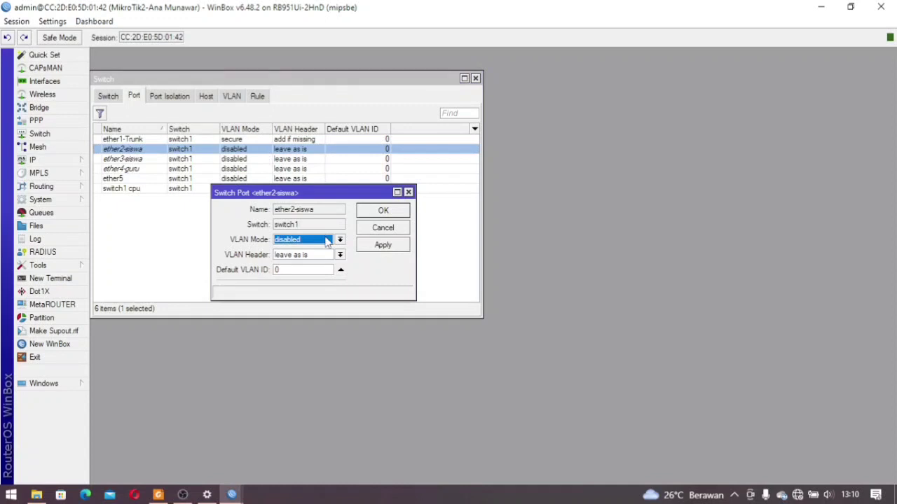
click(326, 241)
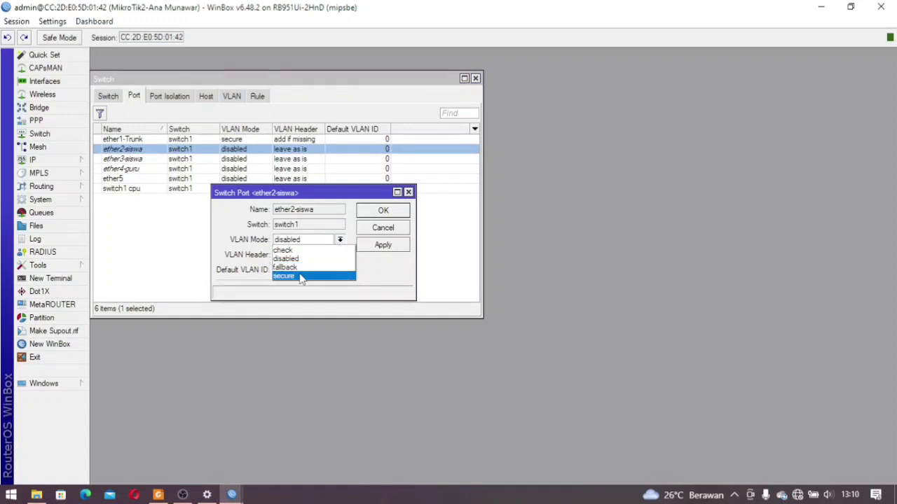
click(302, 277)
click(339, 255)
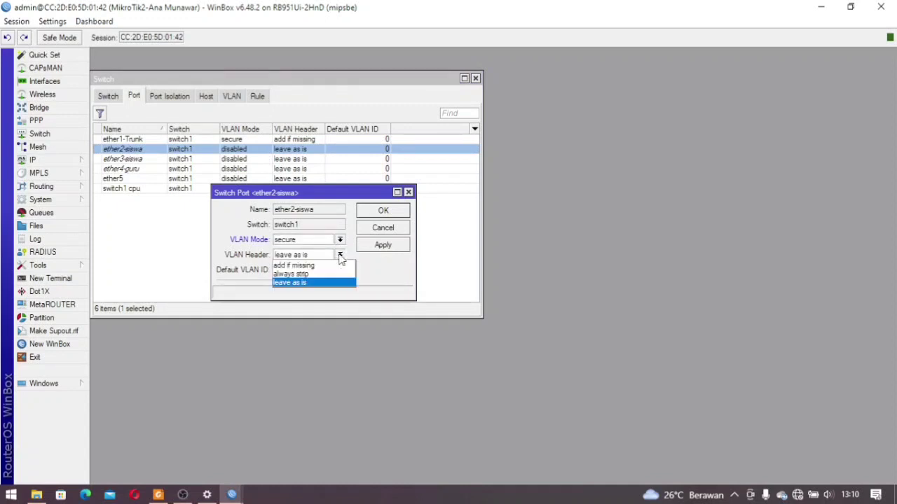
click(322, 267)
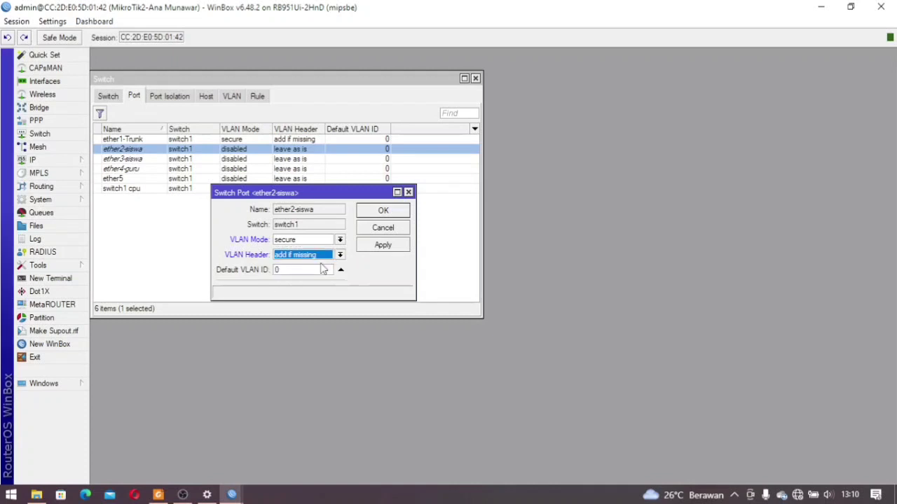
key(Tab)
text(10)
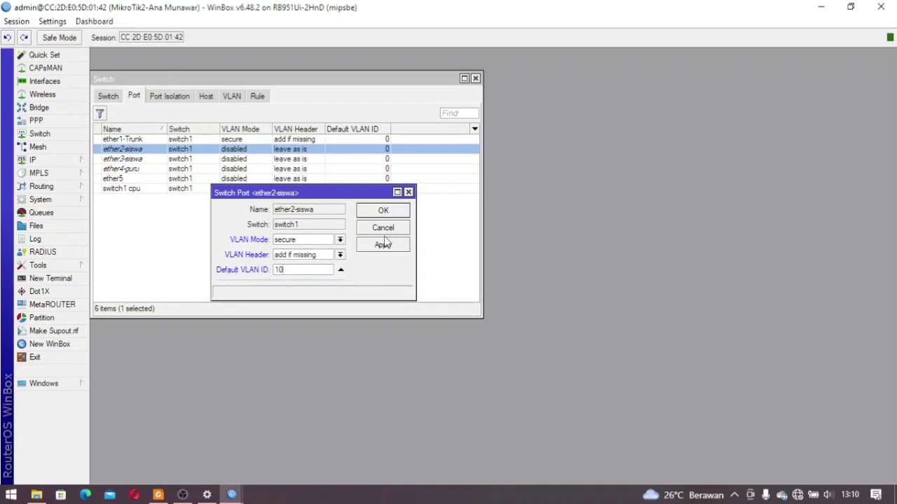
click(384, 212)
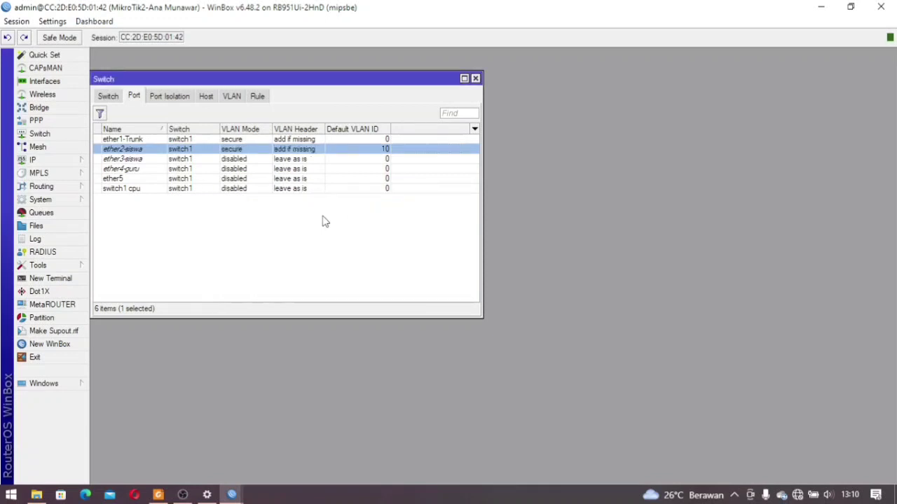
Set ether3-siswa to secure mode, header 'always strip', default VLAN ID 10
click(179, 160)
double_click(179, 160)
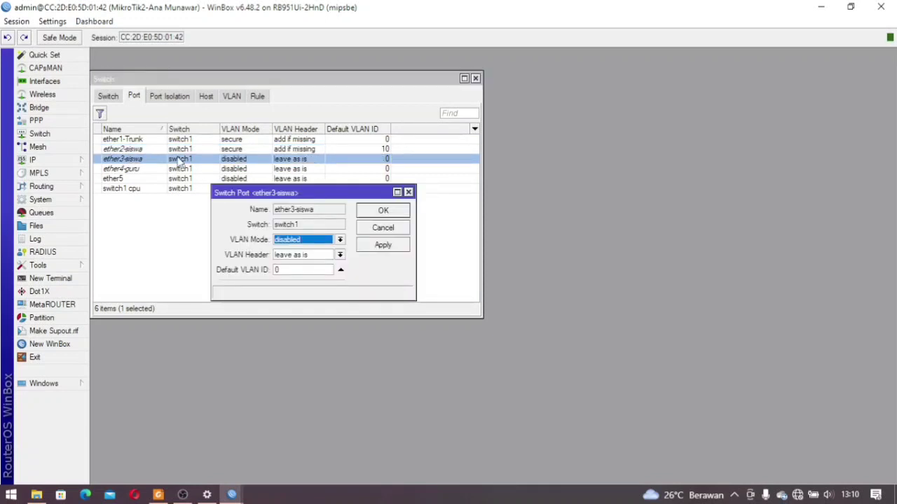
click(339, 240)
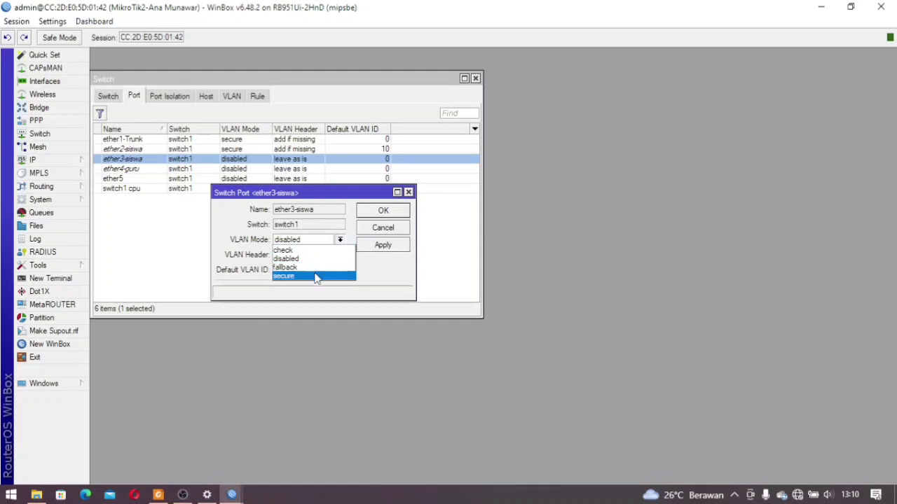
click(316, 277)
click(339, 256)
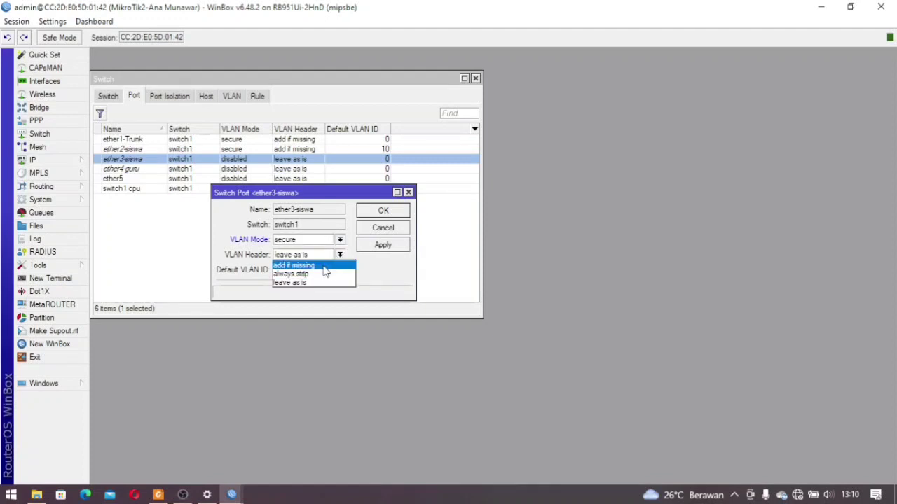
click(324, 266)
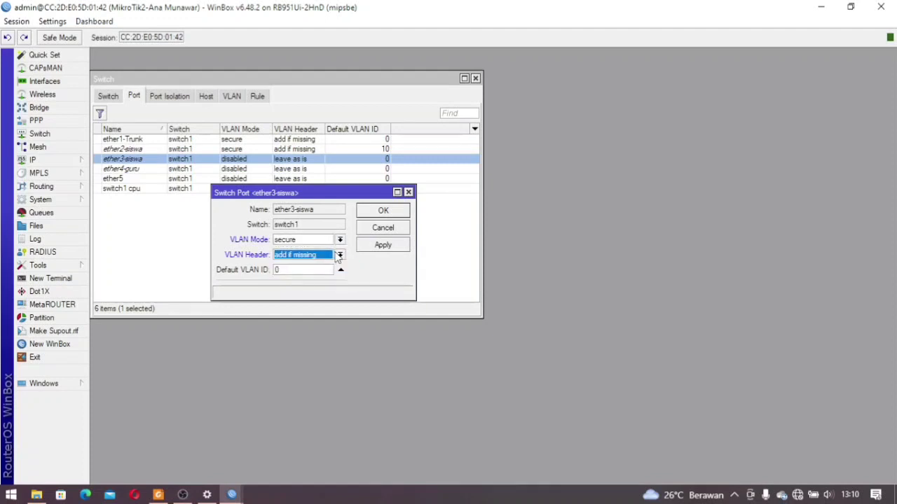
click(340, 256)
click(317, 275)
key(Tab)
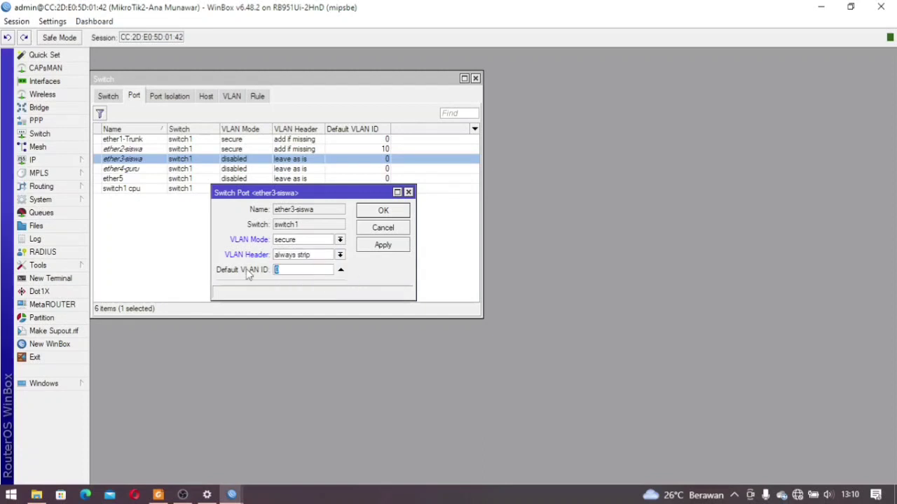
text(10)
click(383, 211)
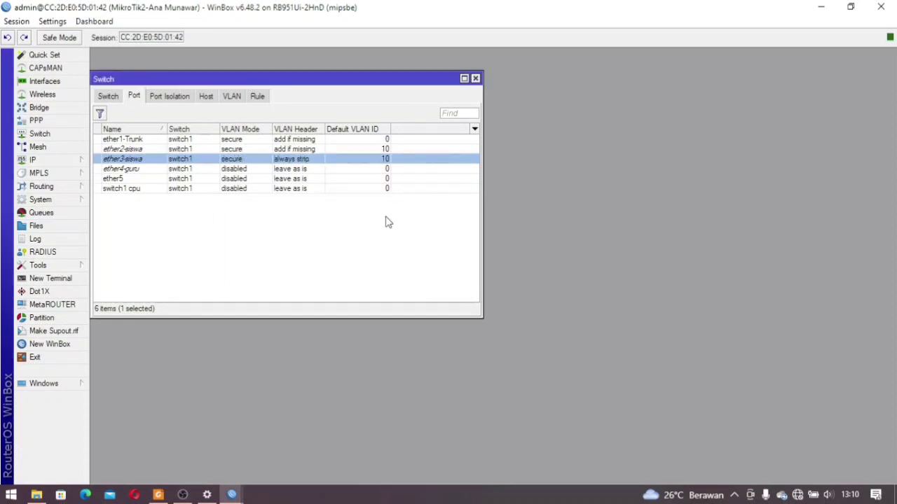
Change ether2-siswa's VLAN header to 'always strip'
double_click(317, 149)
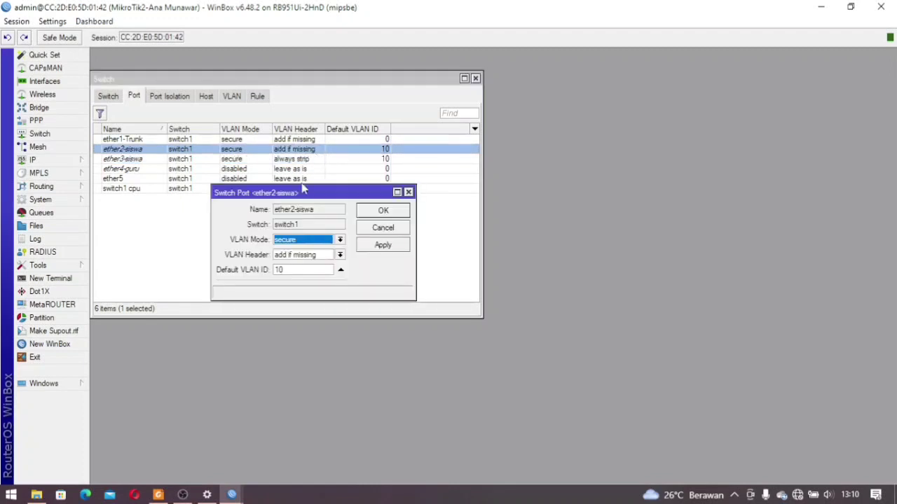
click(306, 257)
click(309, 274)
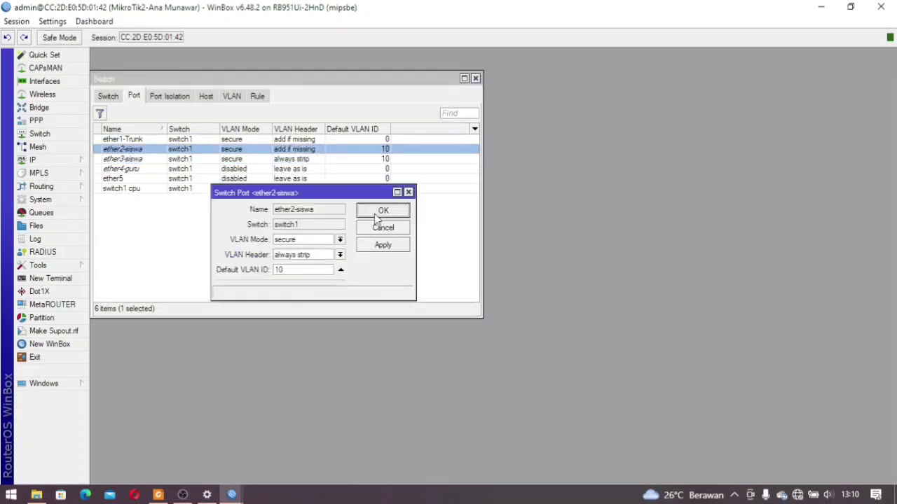
click(378, 211)
click(354, 265)
Set ether4-guru to secure mode, header 'always strip', default VLAN ID 20
double_click(164, 171)
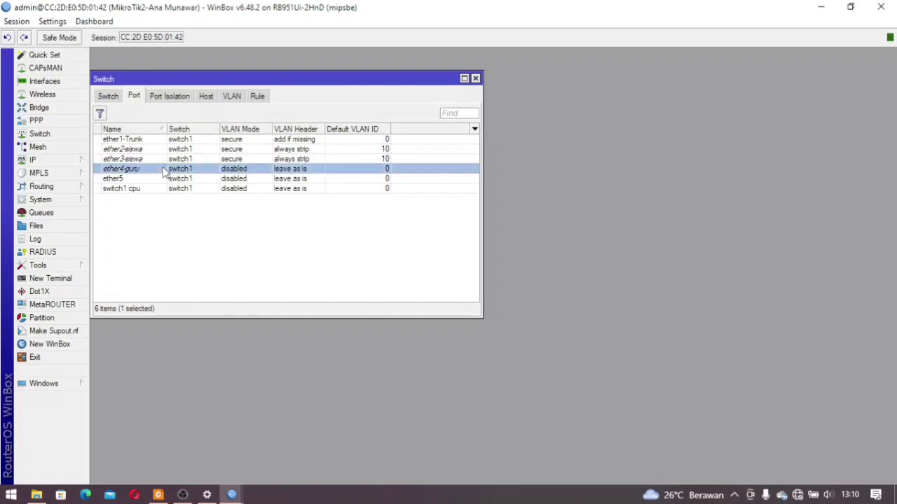
click(327, 241)
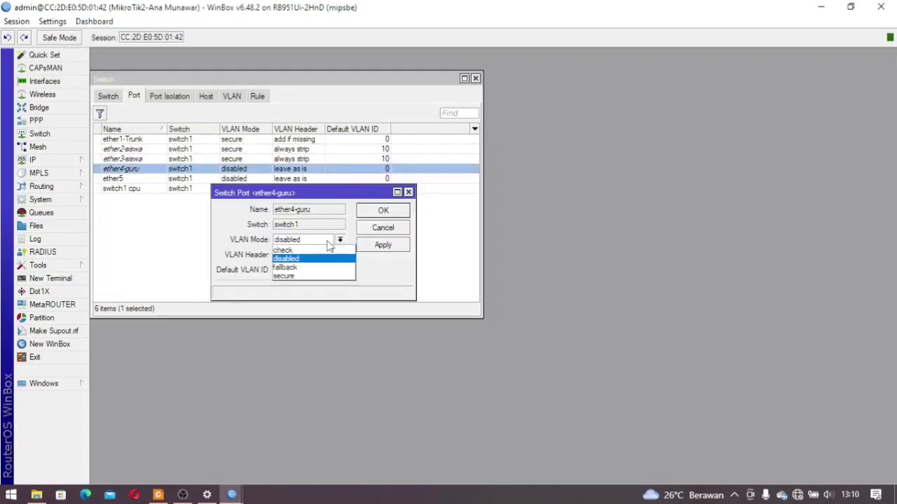
click(317, 277)
click(318, 256)
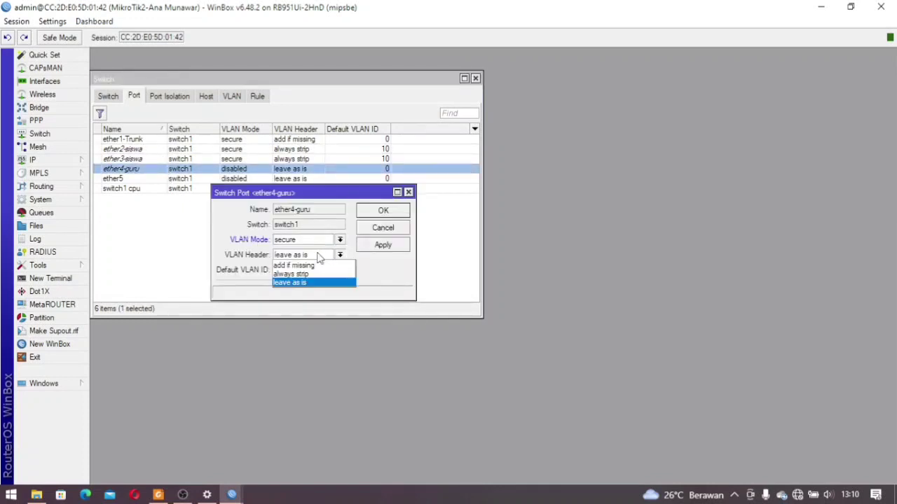
click(303, 276)
key(Tab)
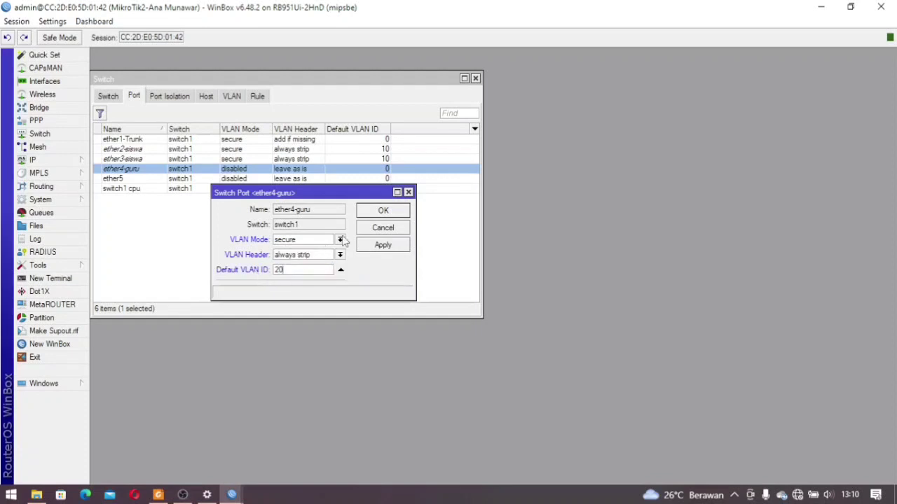
click(382, 211)
click(417, 223)
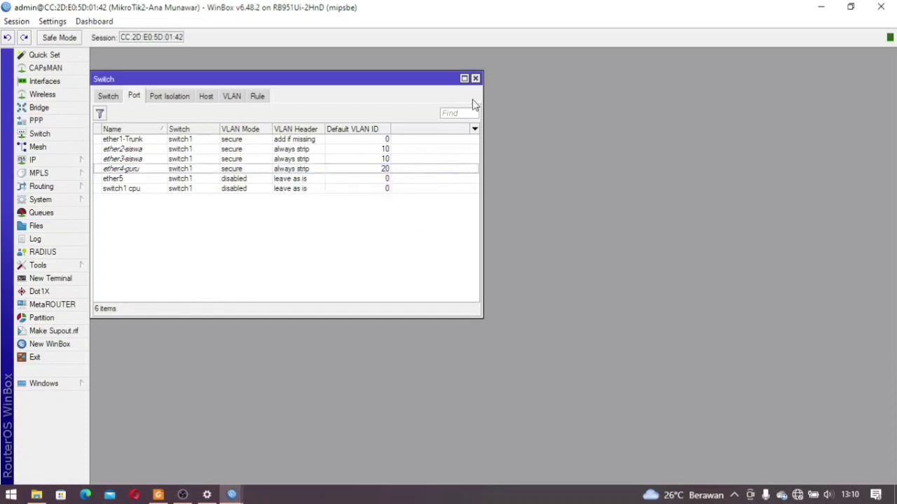
click(475, 78)
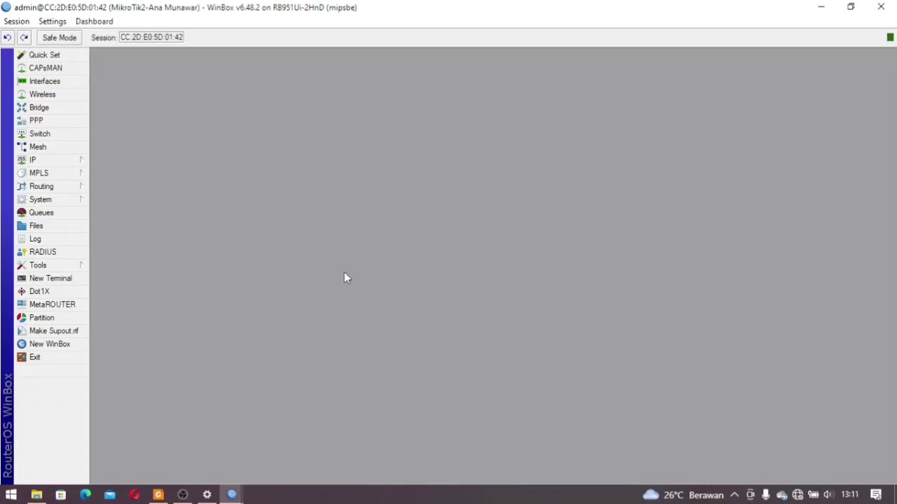
Close WinBox and open the Windows Ethernet network settings
click(881, 7)
click(426, 10)
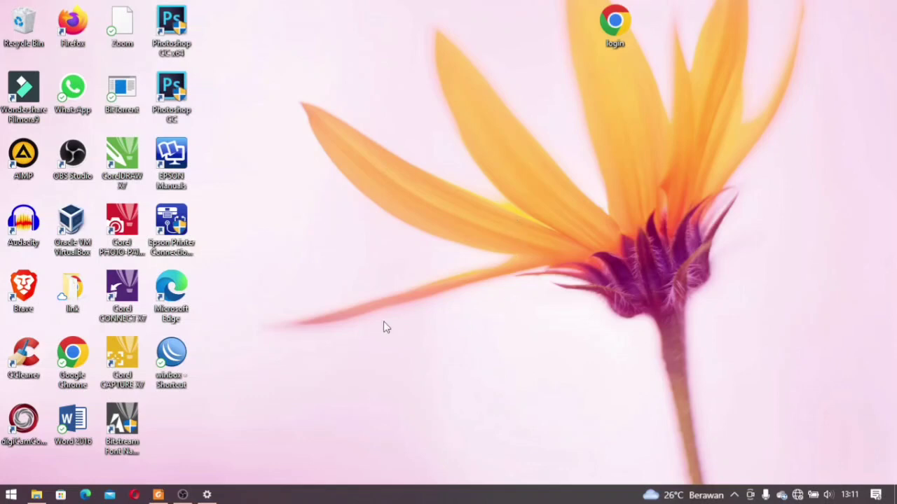
click(206, 495)
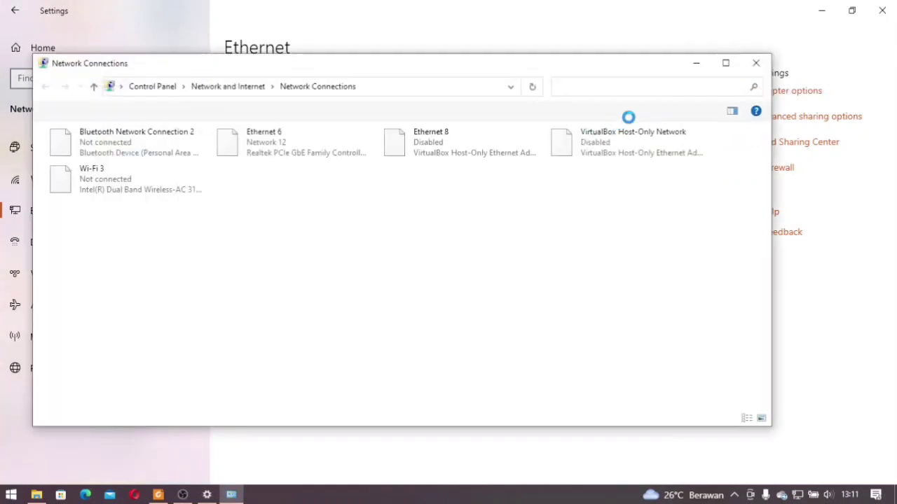
Confirm in Ethernet 6's status details the DHCP address 192.168.40.50
click(273, 141)
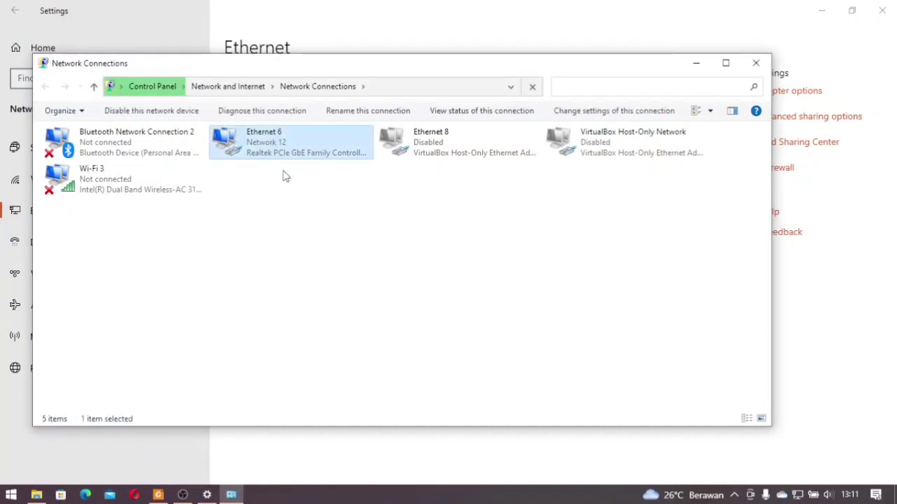
right_click(272, 137)
click(311, 160)
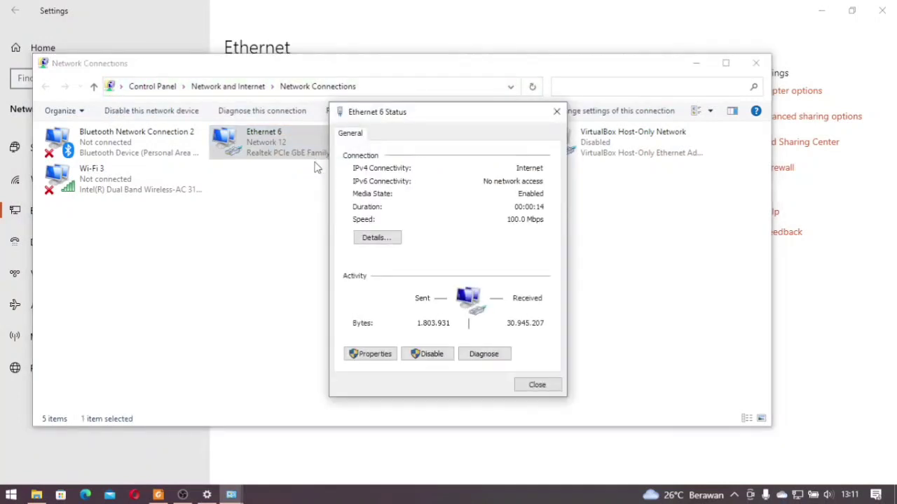
click(377, 238)
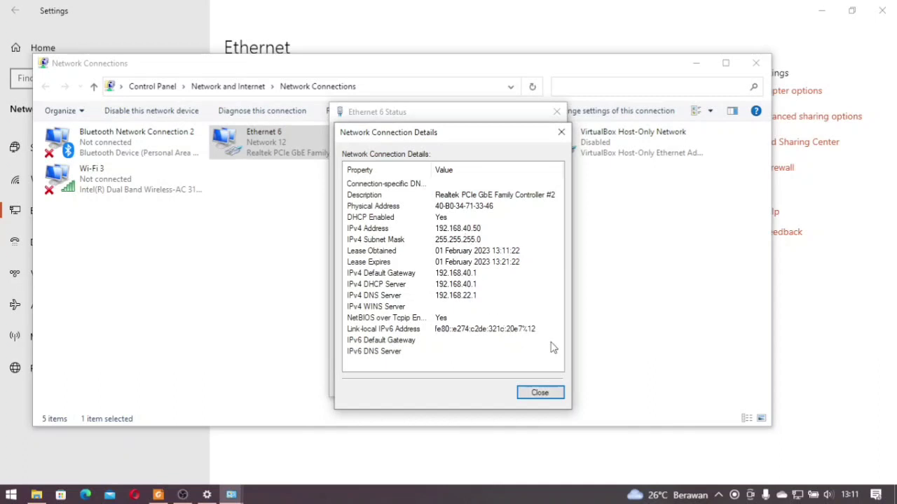
click(542, 393)
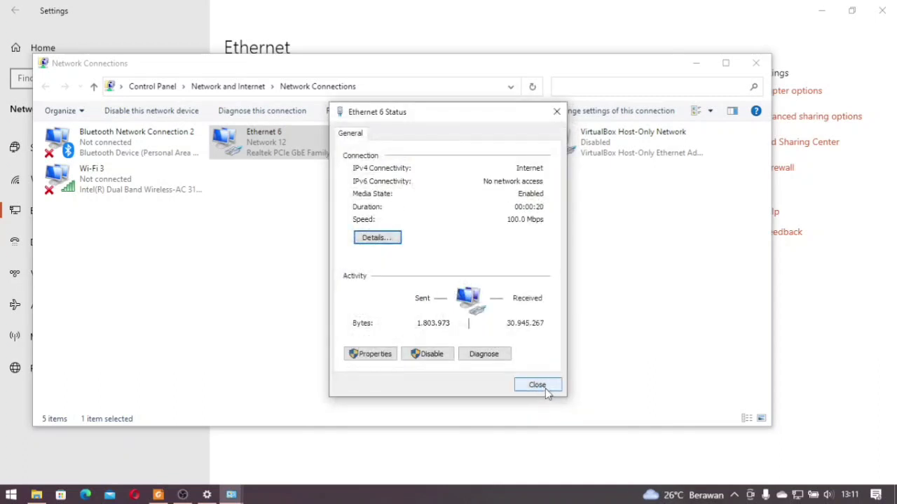
click(545, 388)
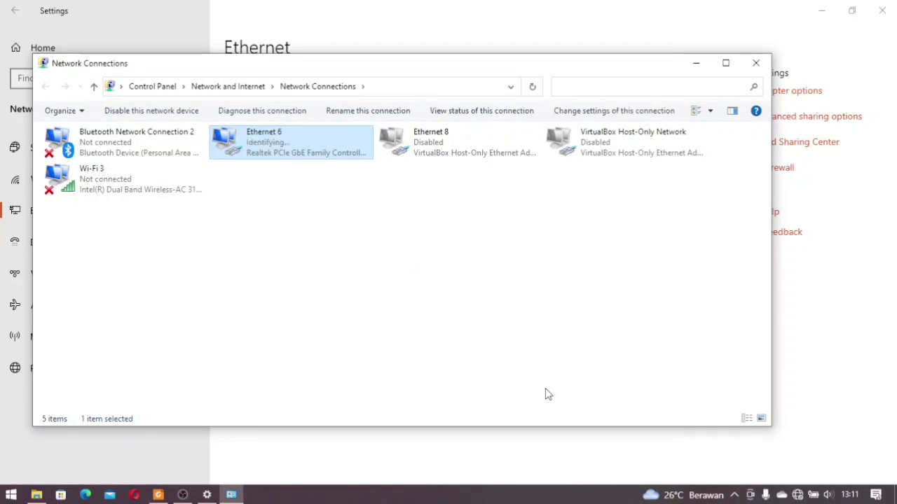
Recheck Ethernet 6 details, now showing DHCP address 192.168.60.50 via gateway 192.168.60.1
double_click(311, 160)
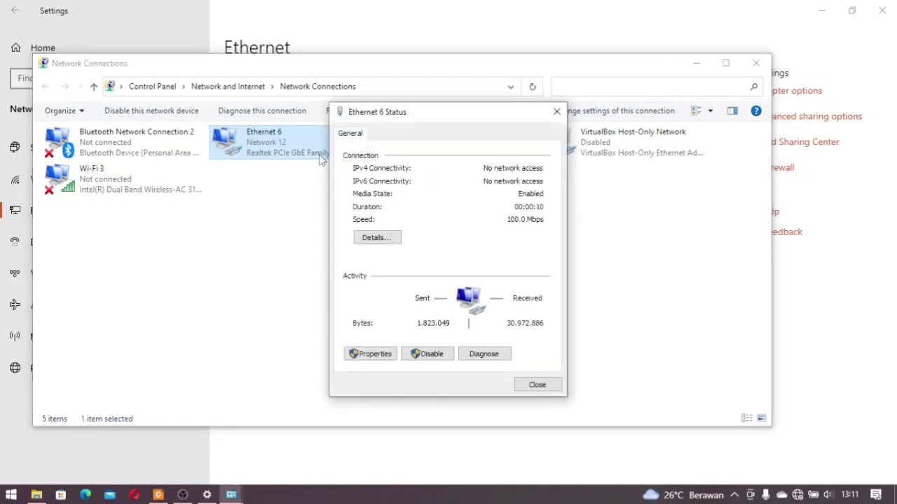
click(374, 237)
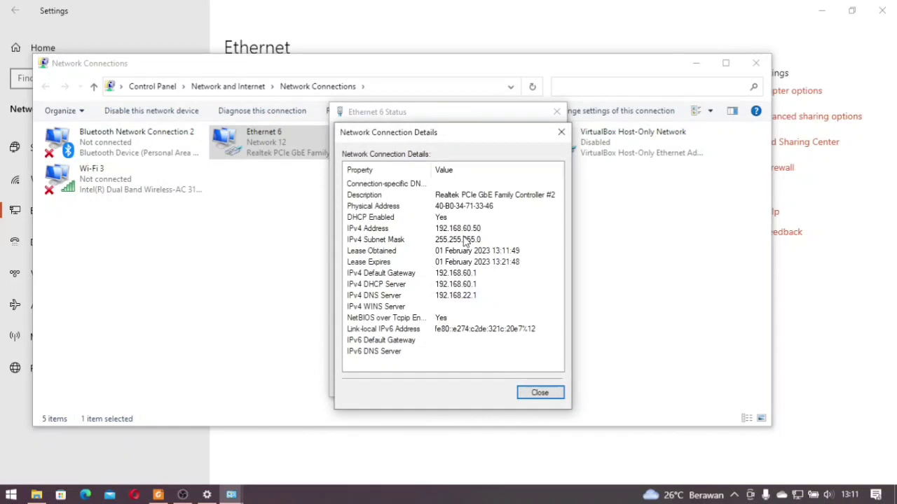
click(538, 393)
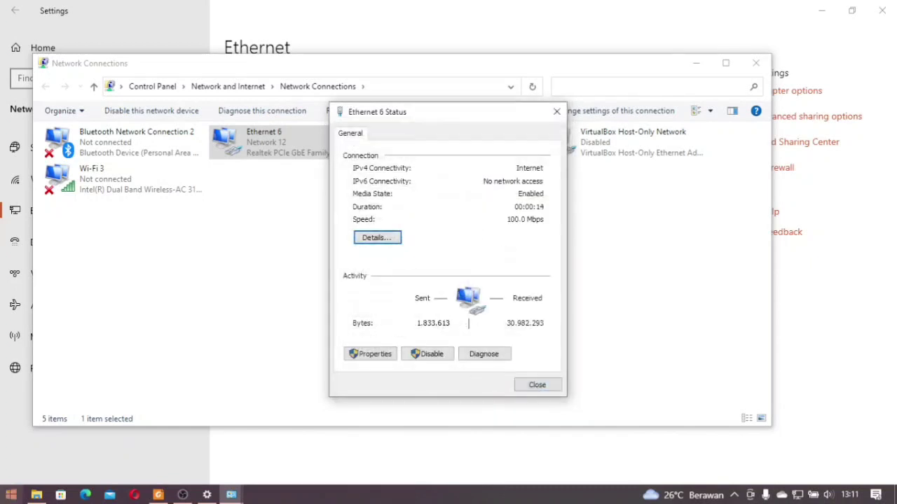
click(10, 494)
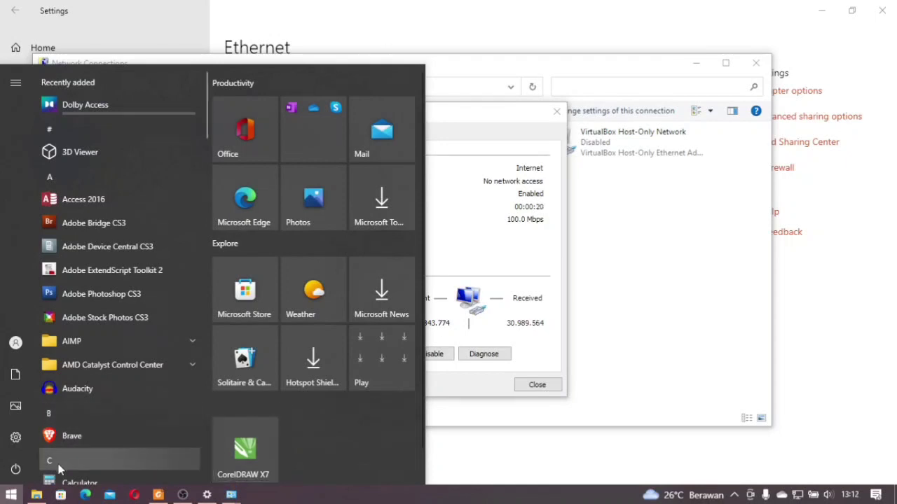
click(11, 495)
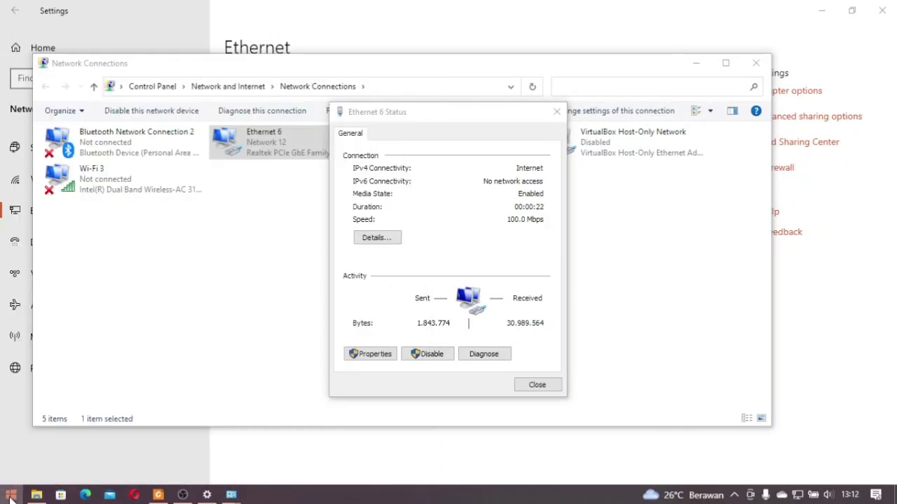
click(11, 494)
text(cmd)
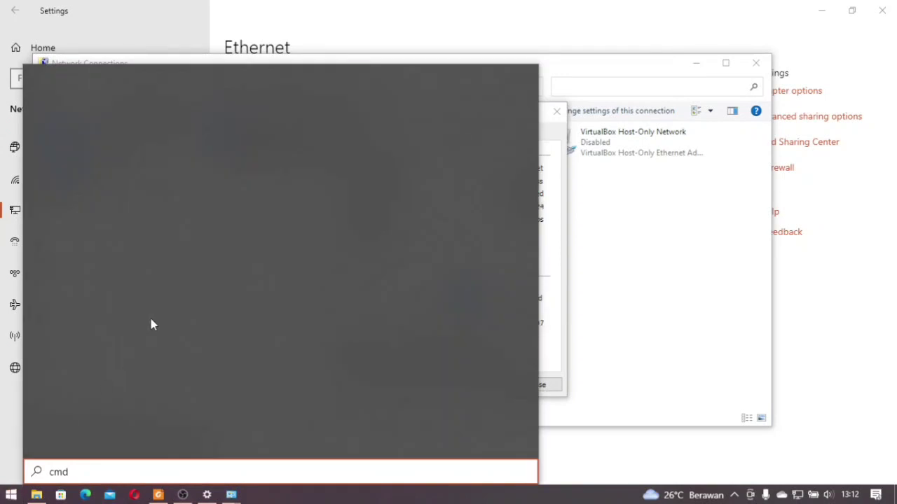
click(158, 160)
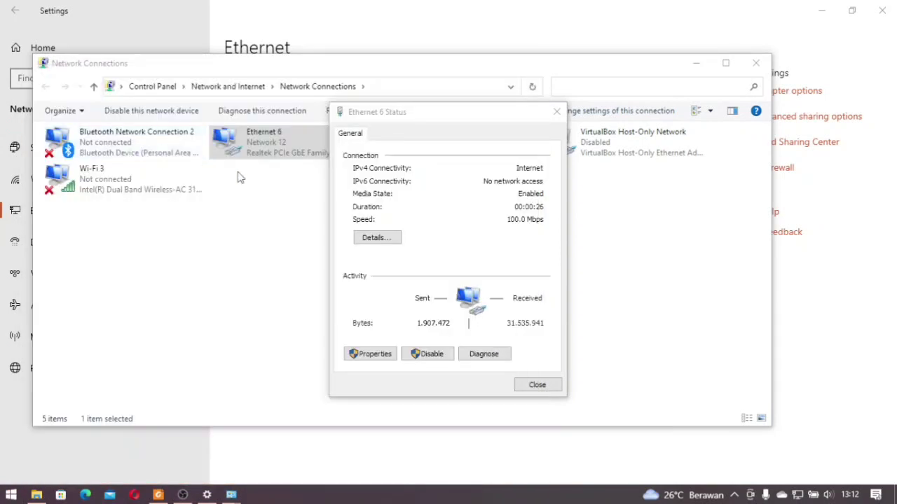
text(ping www)
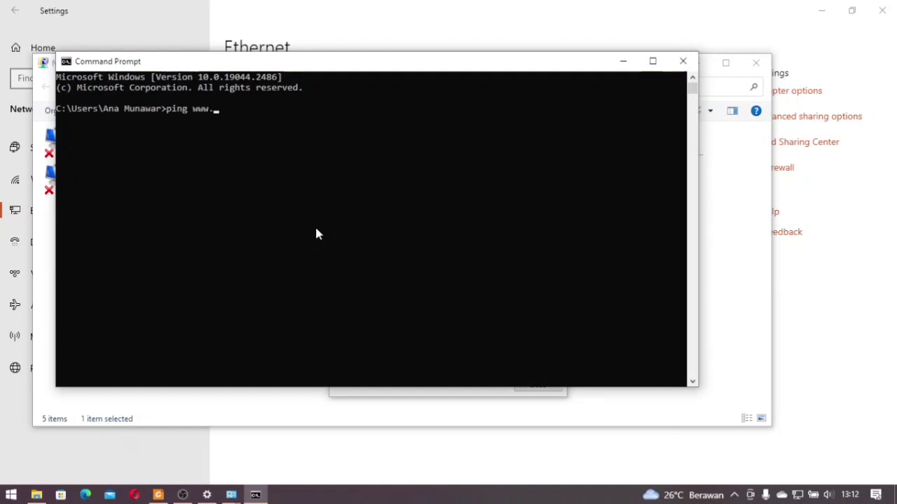
text(.google.com)
key(Return)
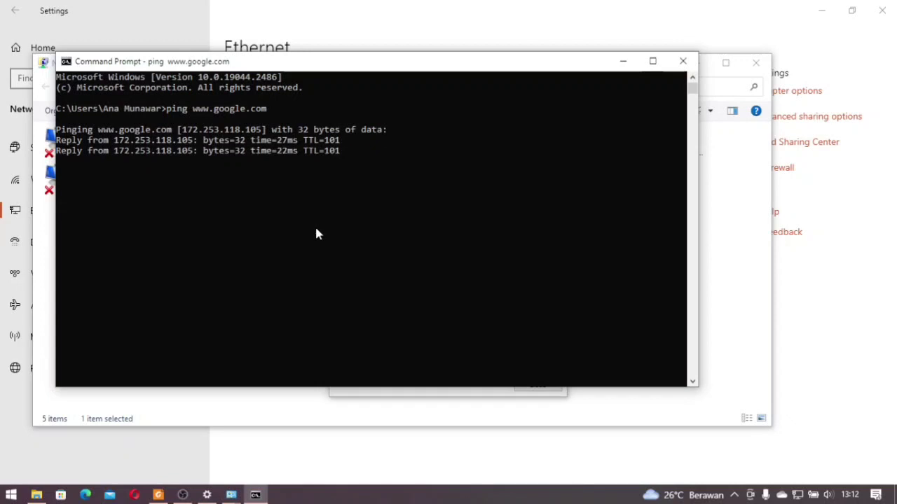